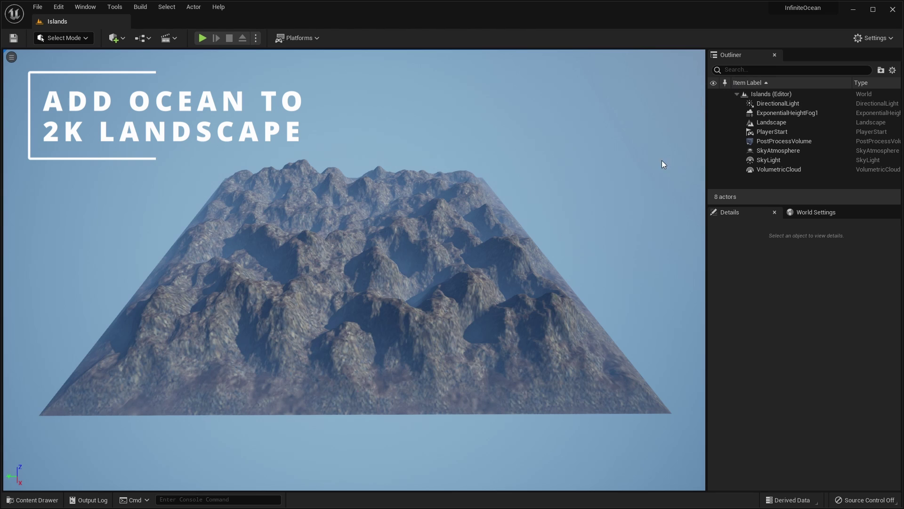
# Select the Landscape actor and check the plugin list for the Water plugin's enabled state
pyautogui.click(768, 123)
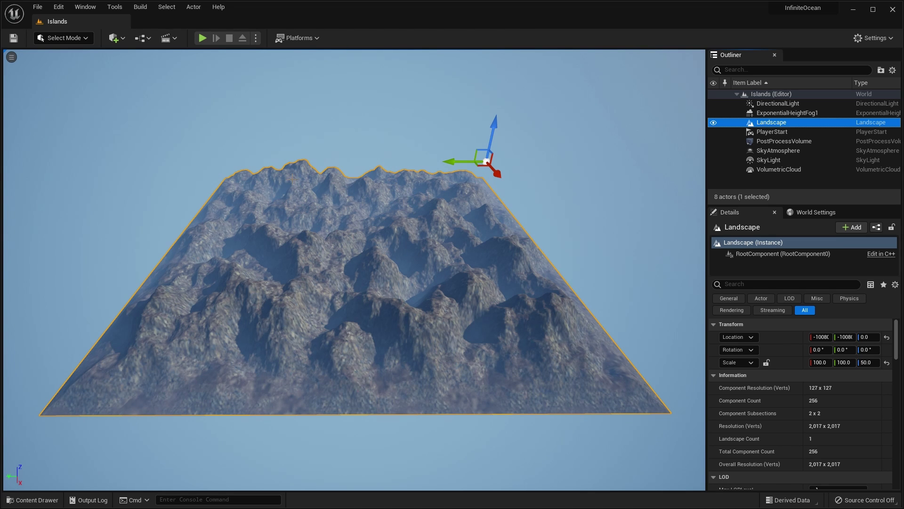
pyautogui.click(61, 6)
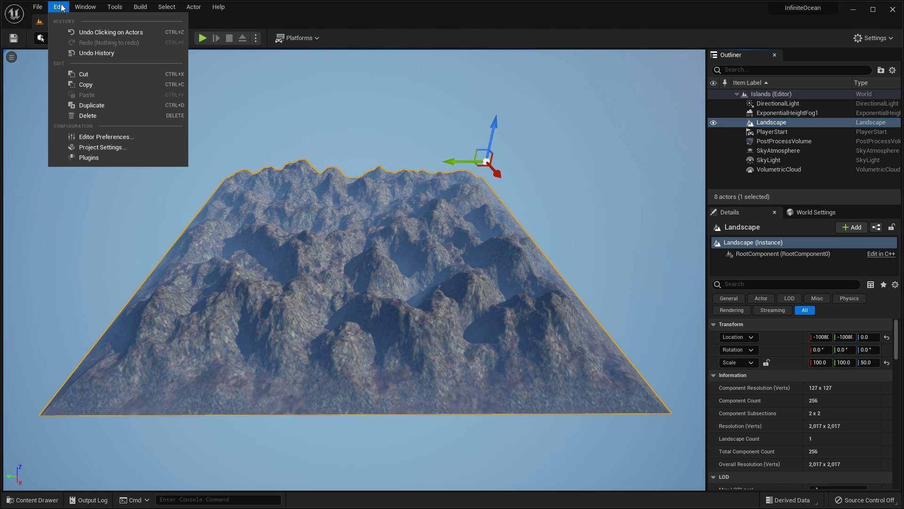
pyautogui.click(100, 156)
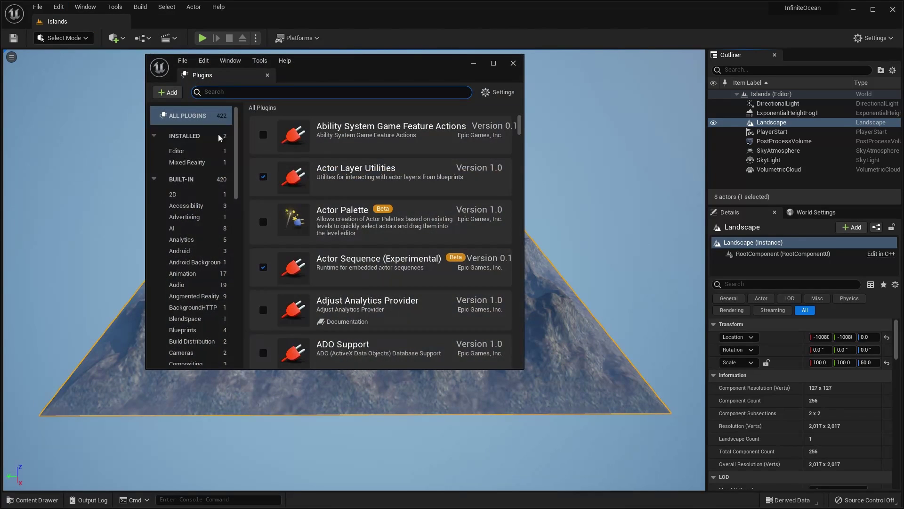
pyautogui.write('water')
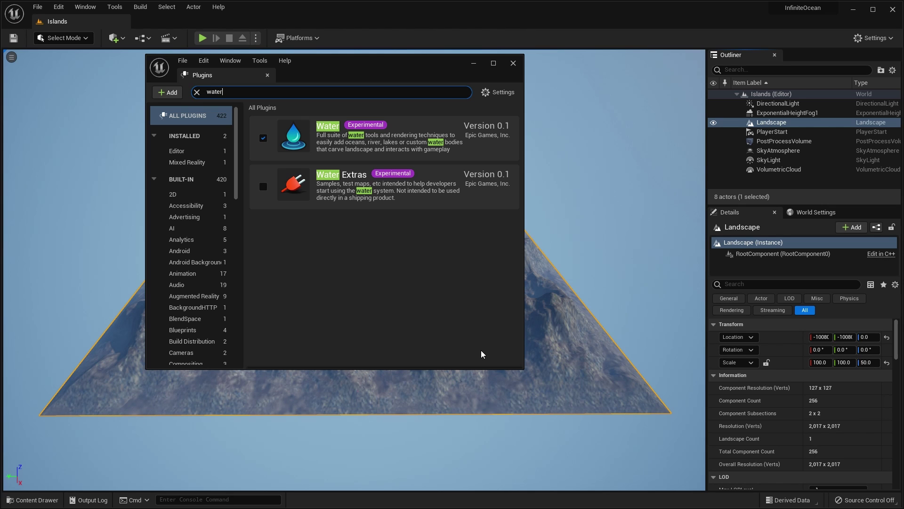
pyautogui.click(513, 63)
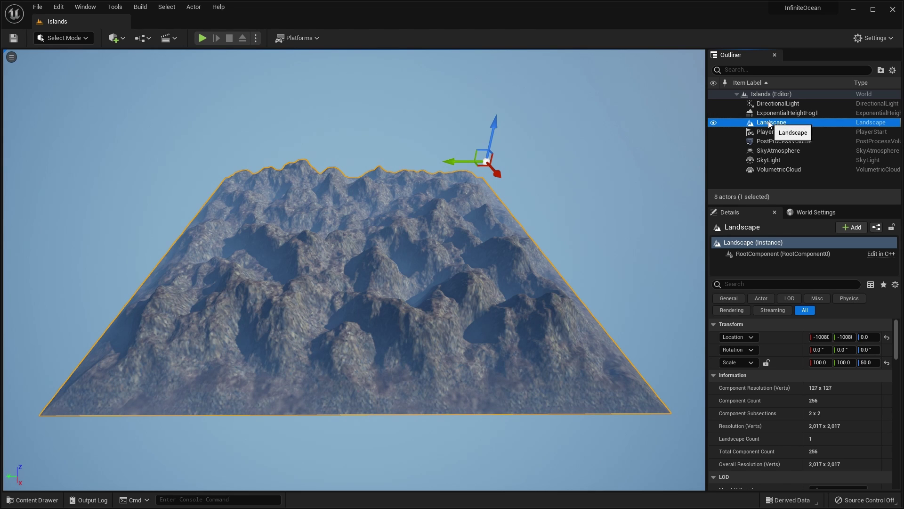
# Filter the Landscape's properties for "layer" and turn on Enable Edit Layers, accepting the clearing of the undo buffer
pyautogui.click(737, 285)
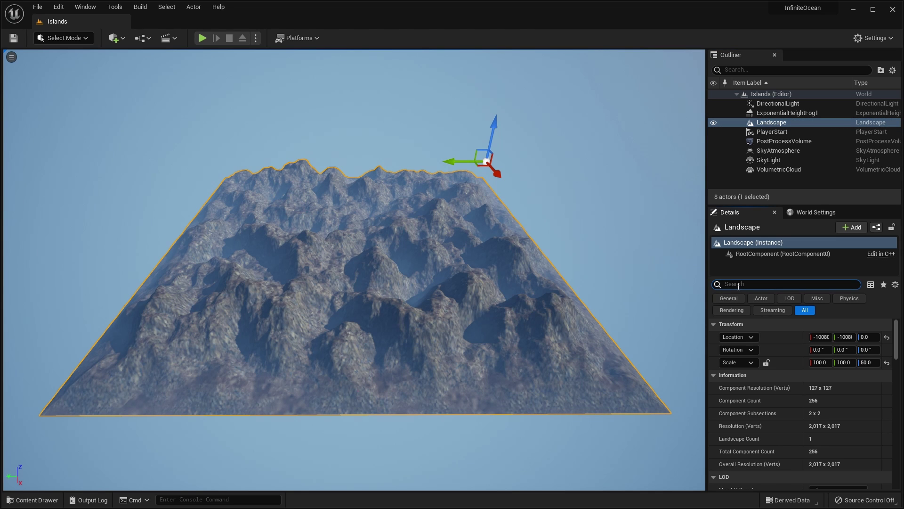
pyautogui.write('layer')
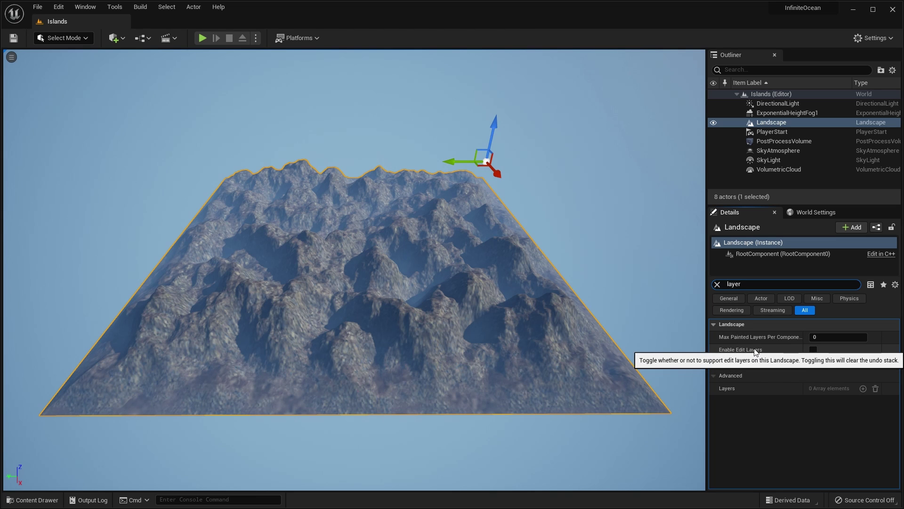
pyautogui.click(813, 350)
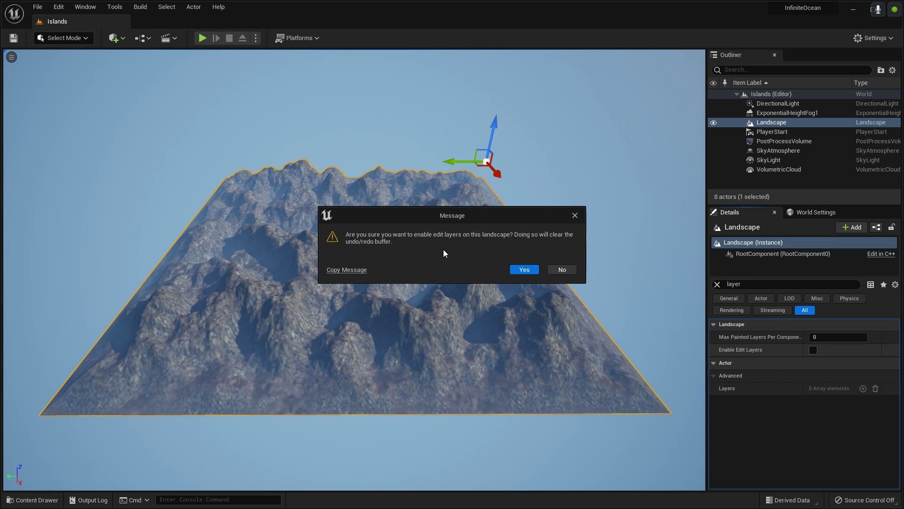
pyautogui.click(524, 269)
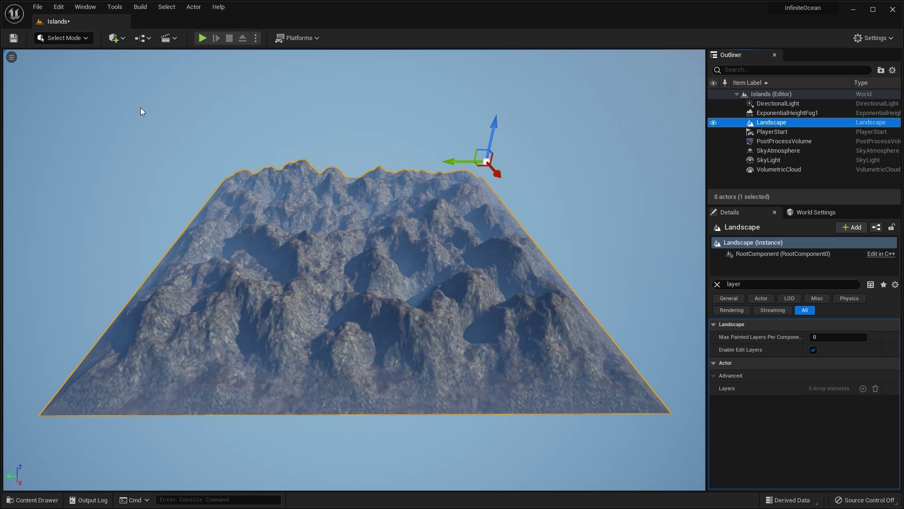
# Place a Water Body Ocean actor near the middle of the landscape
pyautogui.click(118, 38)
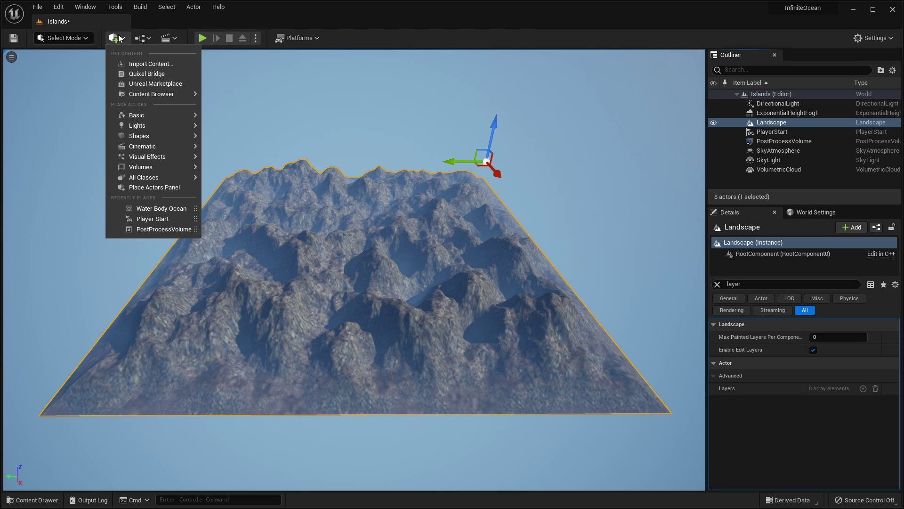
pyautogui.moveTo(166, 178)
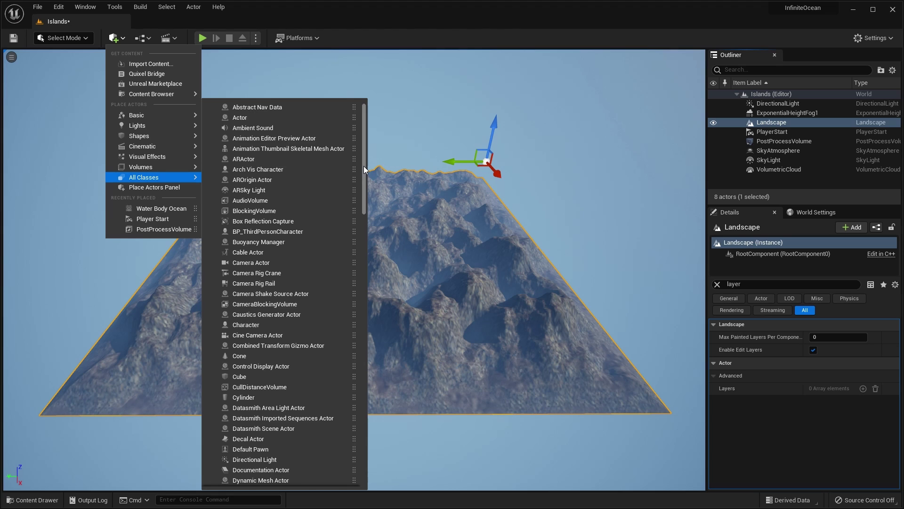
pyautogui.moveTo(364, 169); pyautogui.dragTo(371, 451)
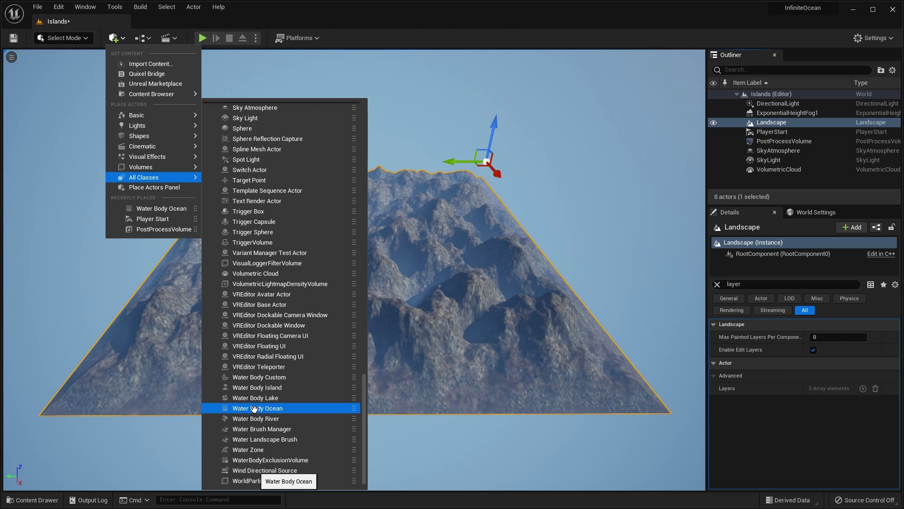
pyautogui.moveTo(254, 409); pyautogui.dragTo(308, 236)
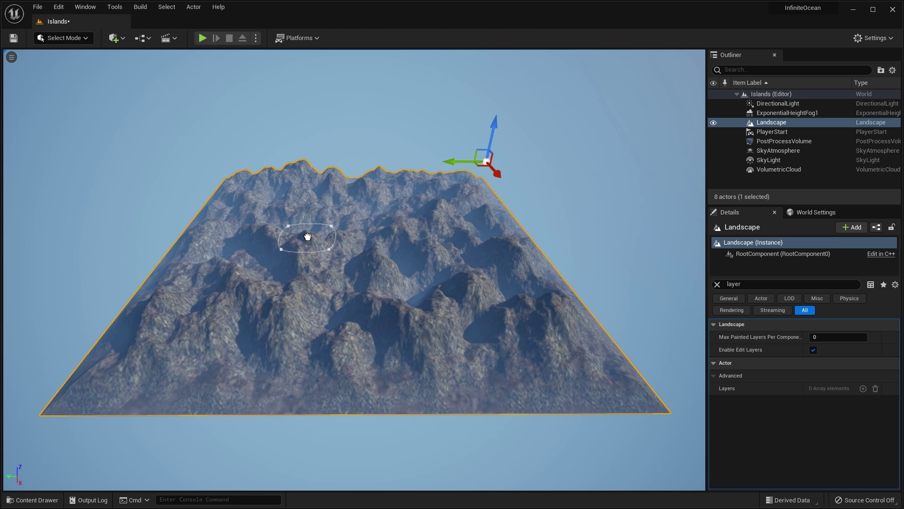
pyautogui.moveTo(308, 236); pyautogui.dragTo(307, 236)
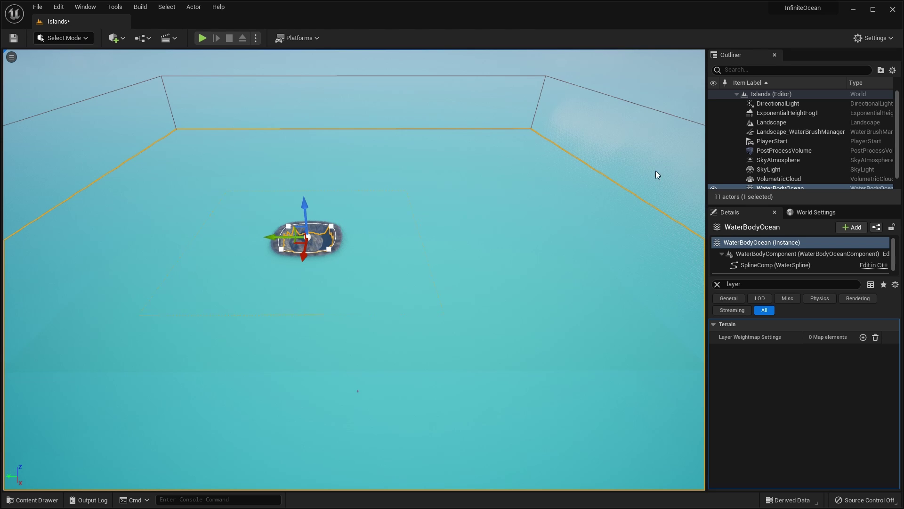
# Clear the property filter and set the ocean's Blend Mode to Max in its terrain heightmap settings
pyautogui.click(718, 284)
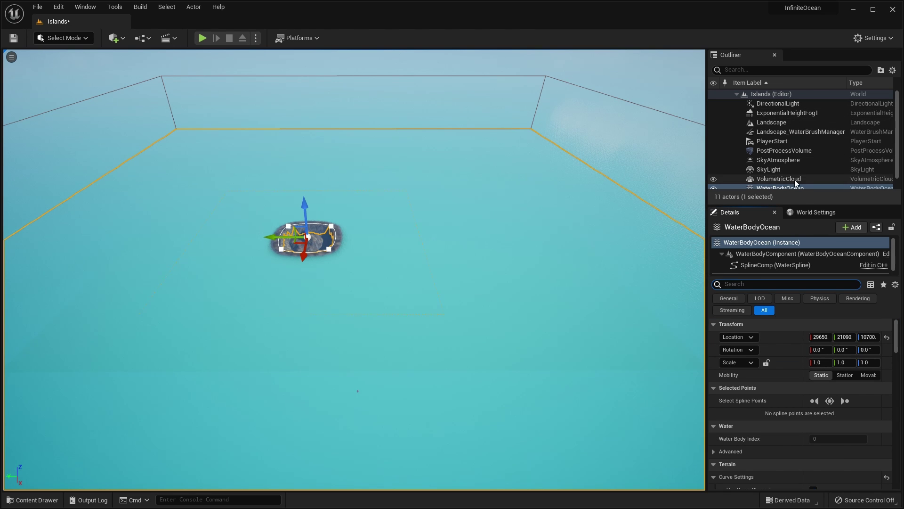
pyautogui.moveTo(901, 138); pyautogui.dragTo(901, 150)
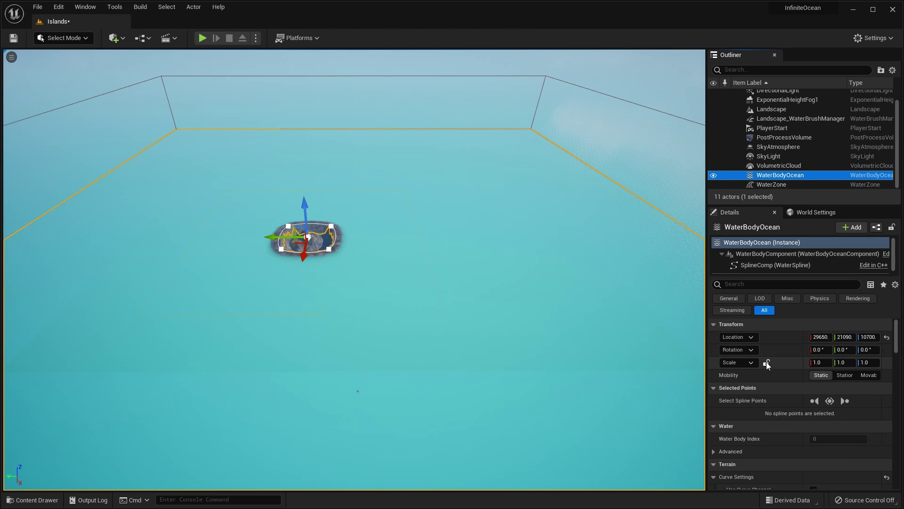
pyautogui.scroll(-5, 778, 379)
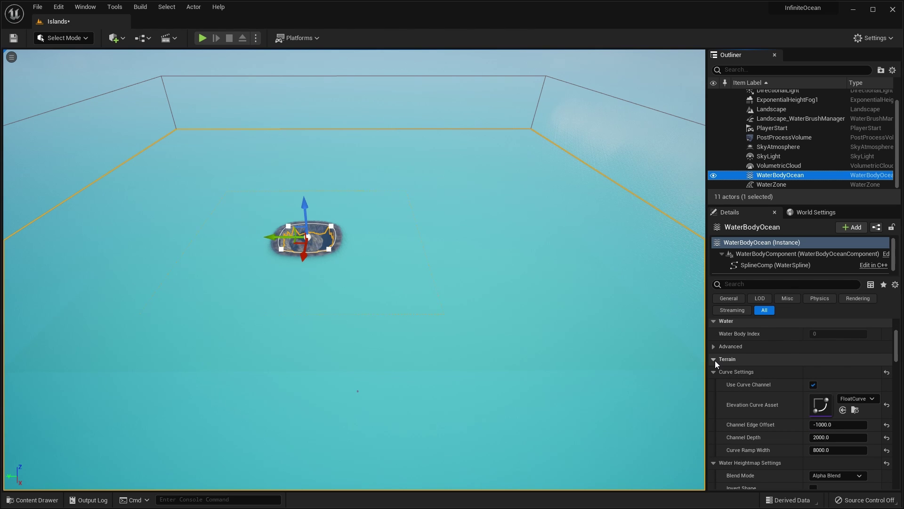
pyautogui.click(714, 361)
pyautogui.click(714, 360)
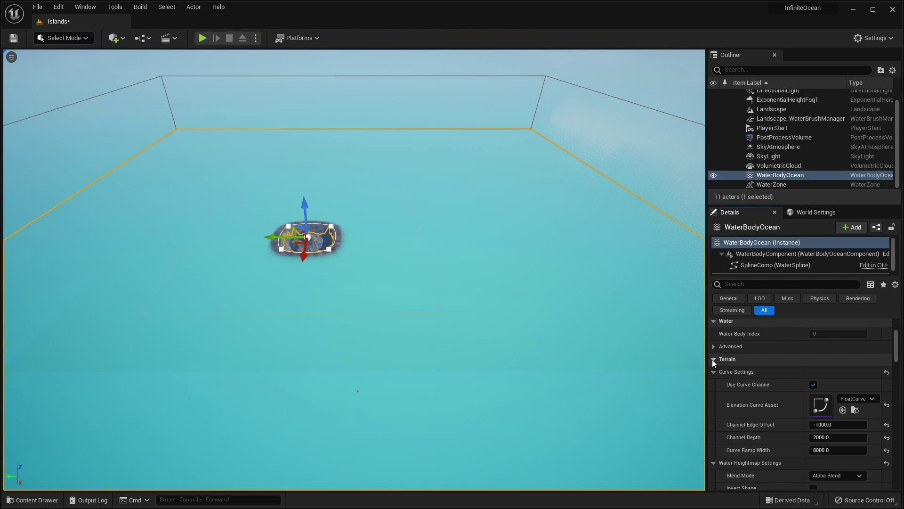
pyautogui.click(713, 359)
pyautogui.click(713, 359)
pyautogui.scroll(-1, 730, 371)
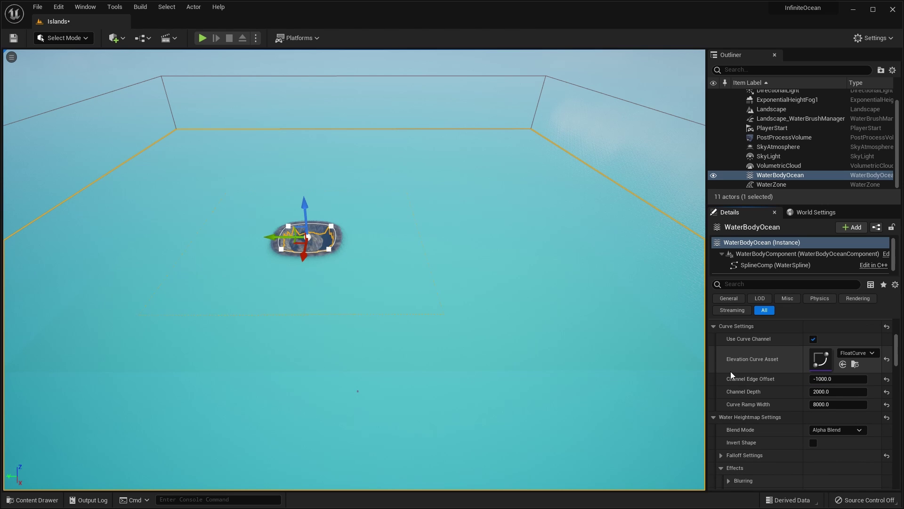
pyautogui.scroll(-1, 731, 371)
pyautogui.scroll(1, 730, 372)
pyautogui.scroll(-1, 716, 424)
pyautogui.scroll(-1, 719, 401)
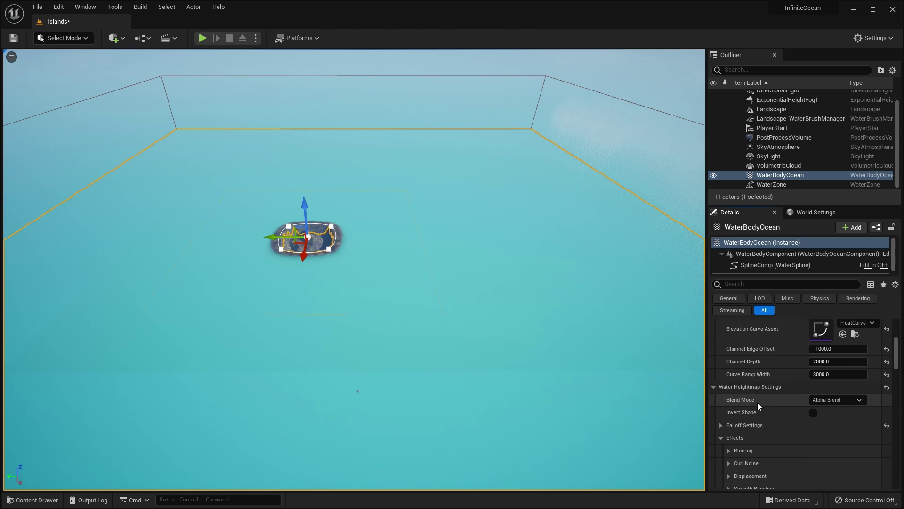
pyautogui.click(859, 400)
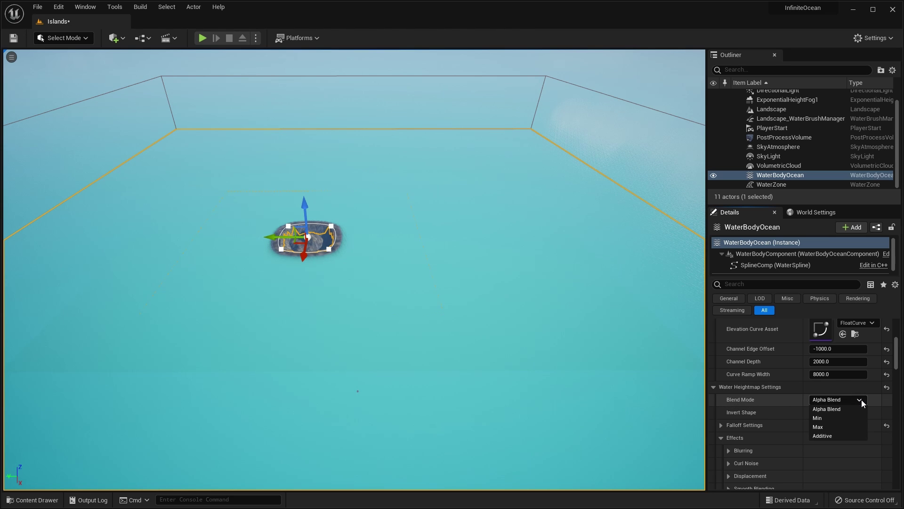
pyautogui.click(824, 426)
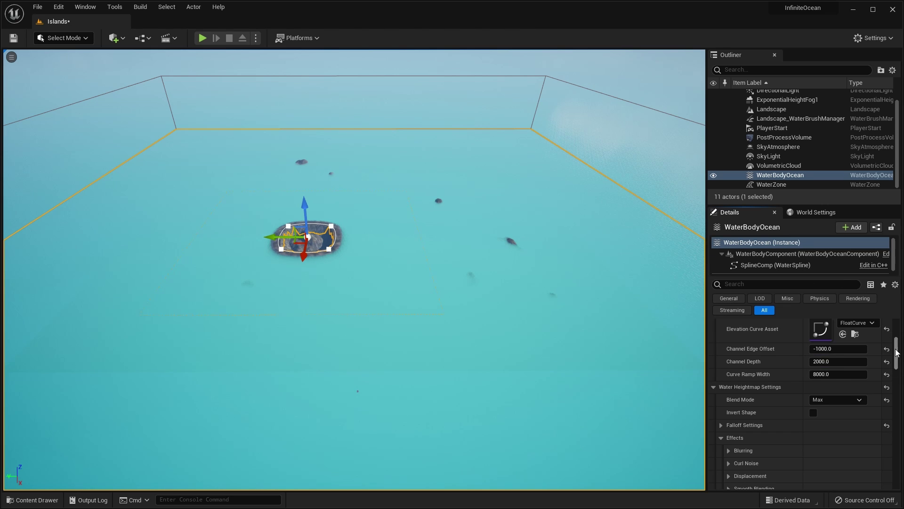
# Set the Z location of WaterBodyOcean to 5000
pyautogui.scroll(5, 897, 351)
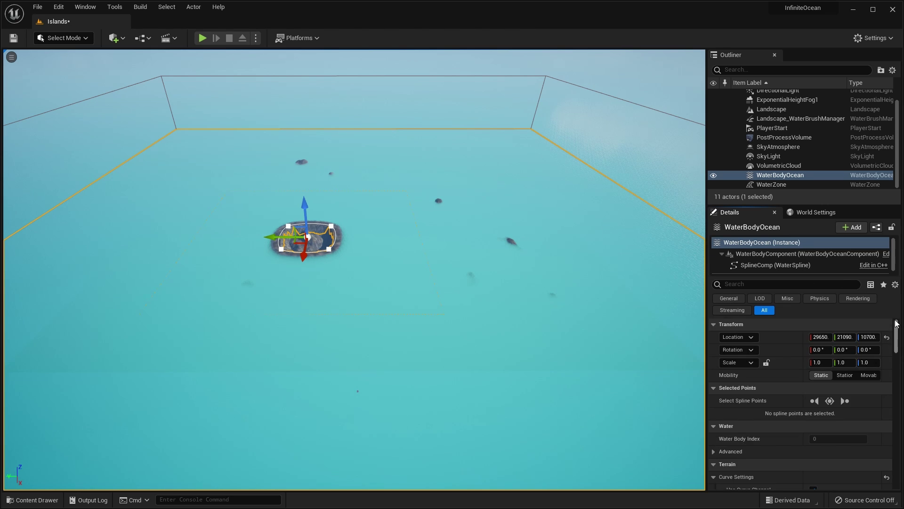
pyautogui.click(869, 337)
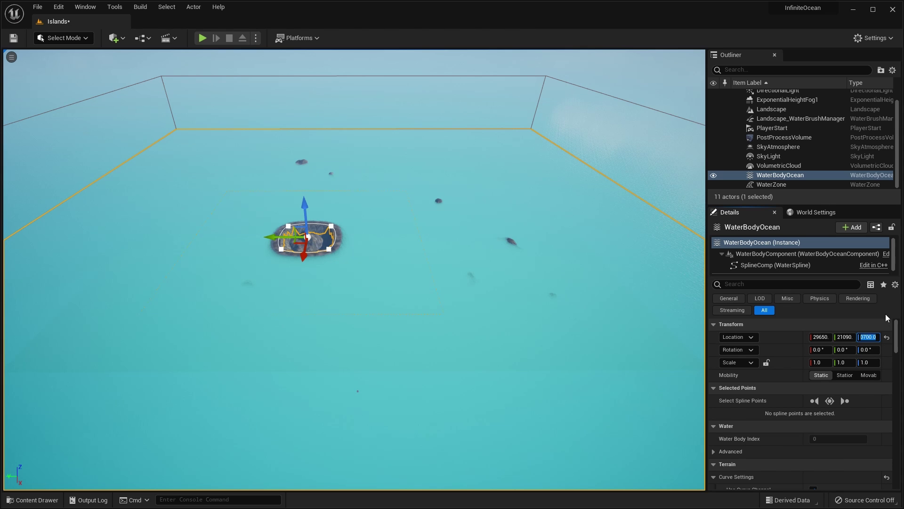
pyautogui.write('50')
pyautogui.press('Return')
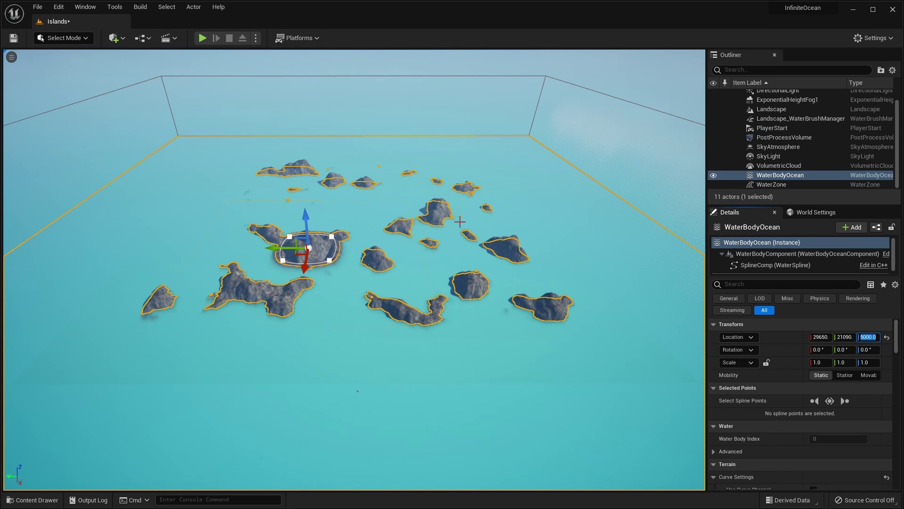
# Try lower water levels by setting the ocean's Z location to 0 and then to -5000
pyautogui.click(874, 337)
pyautogui.doubleClick(874, 337)
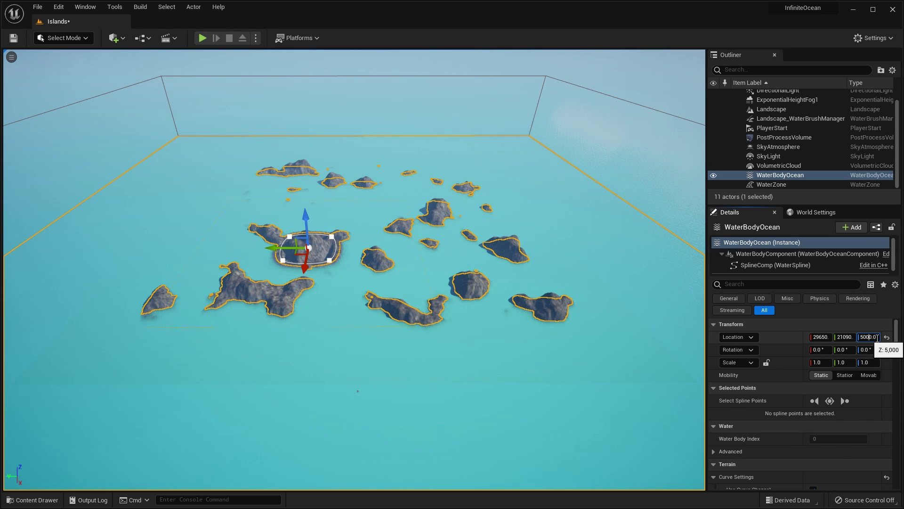
pyautogui.write('0')
pyautogui.press('Return')
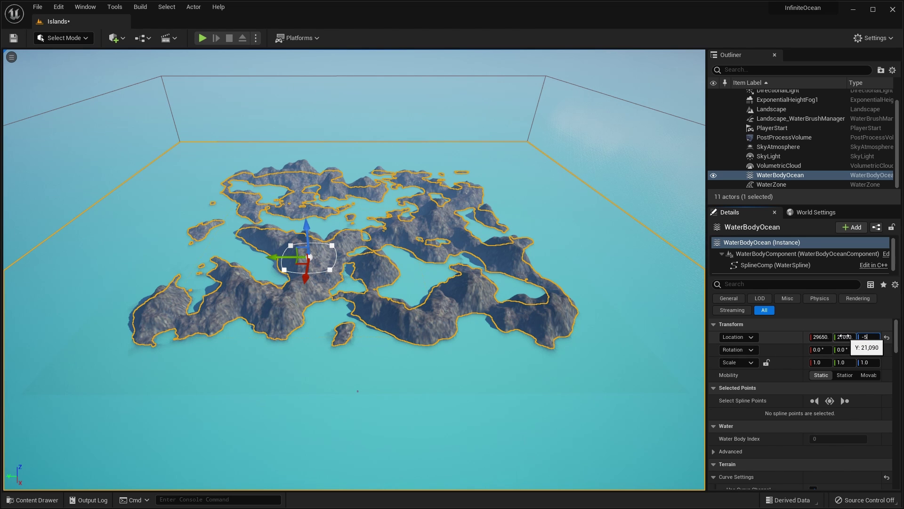
pyautogui.write('5000')
pyautogui.press('Return')
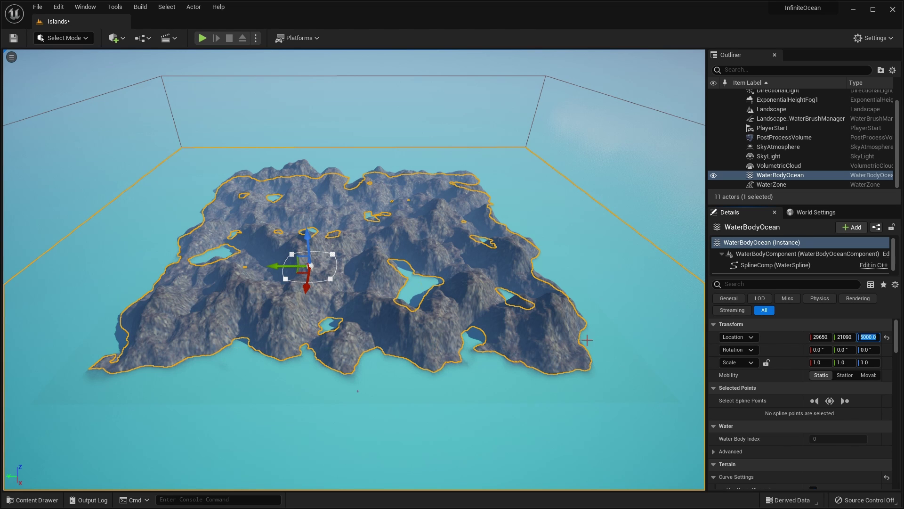
# Reselect WaterBodyOcean and raise the water level back up with a Z location of 5000
pyautogui.click(385, 134)
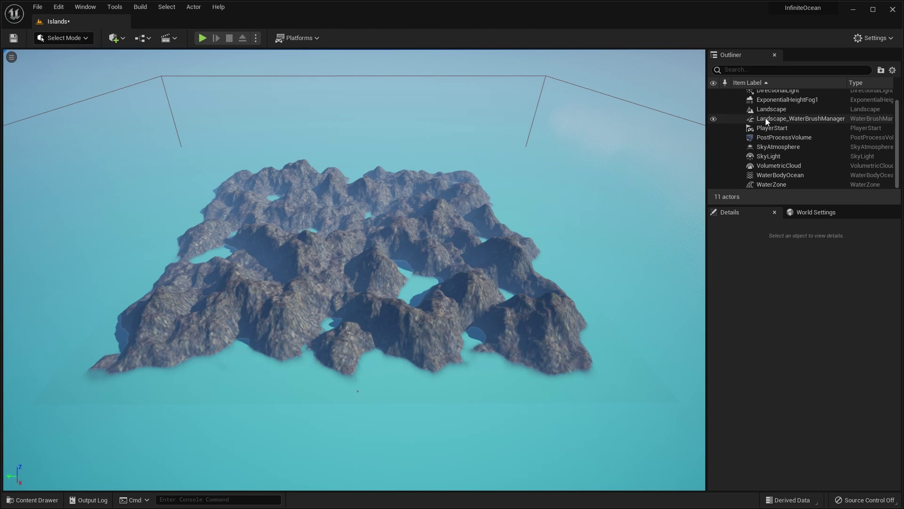
pyautogui.click(776, 175)
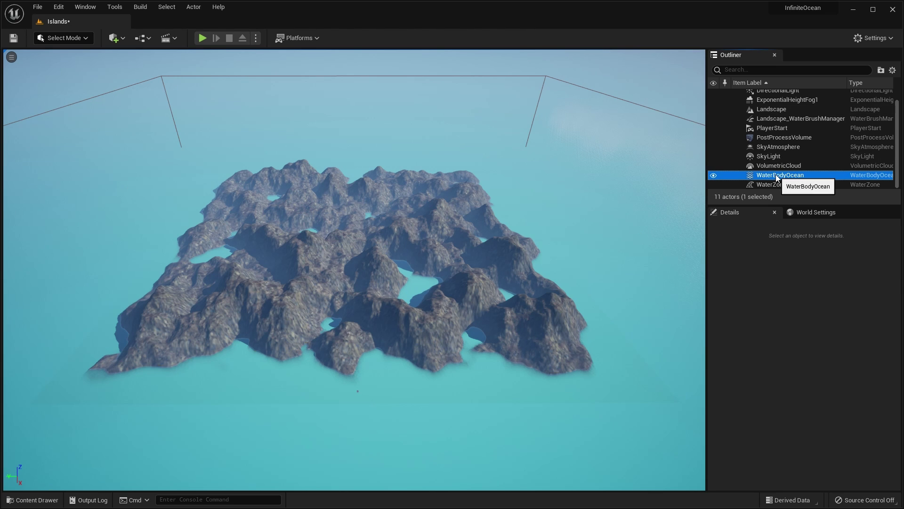
pyautogui.click(869, 337)
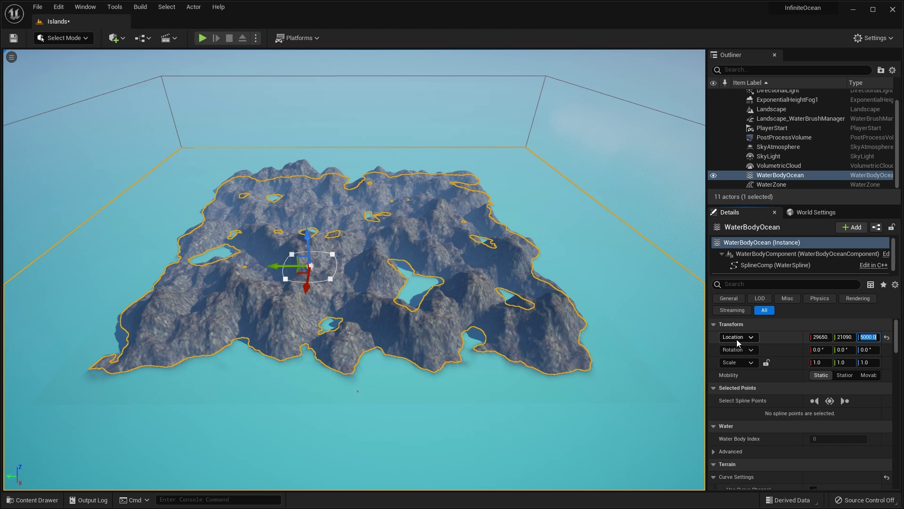
pyautogui.write('5')
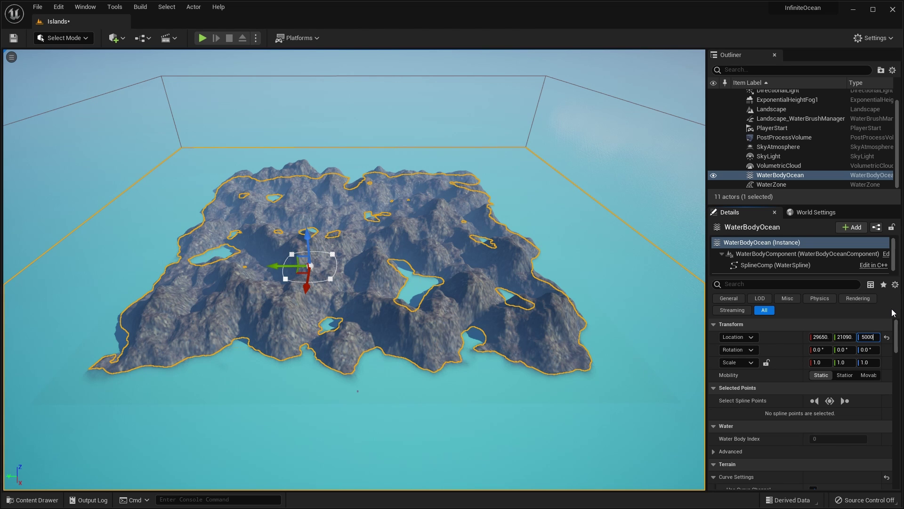
pyautogui.press('Return')
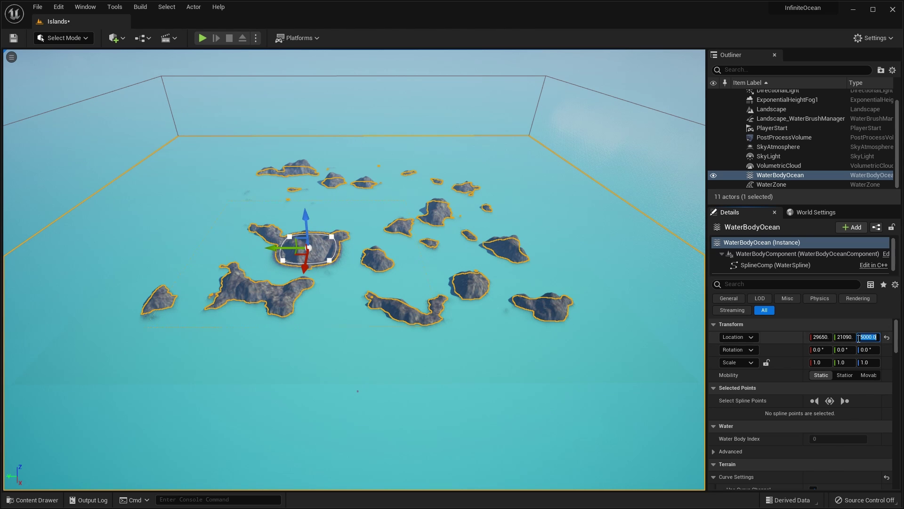
# Set the X scale of WaterBodyOcean to 0
pyautogui.click(819, 362)
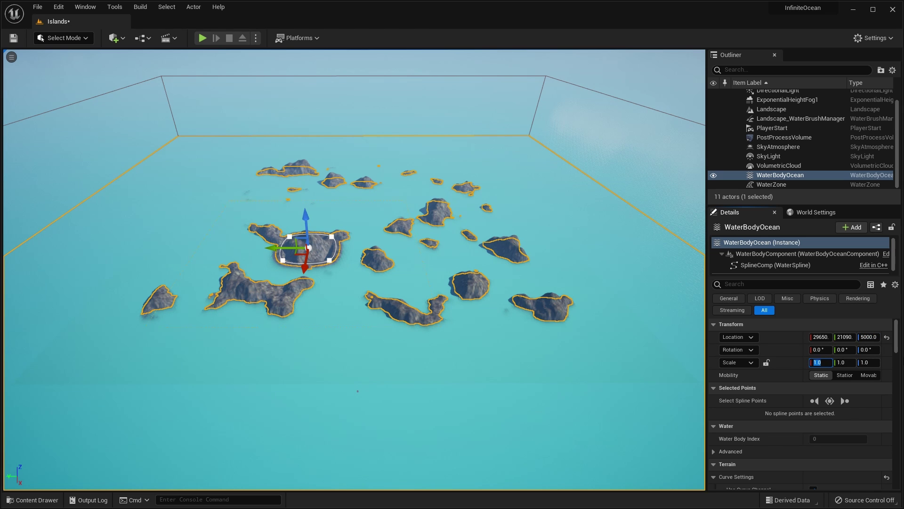
pyautogui.write('0')
pyautogui.press('Return')
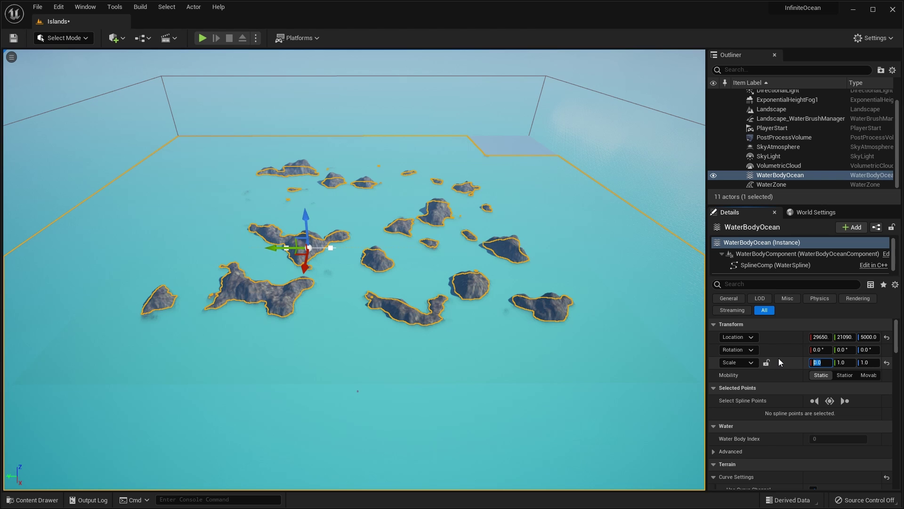
# Set both the X and Y scale of WaterBodyOcean to 0.1
pyautogui.write('0.1')
pyautogui.press('Return')
pyautogui.click(847, 362)
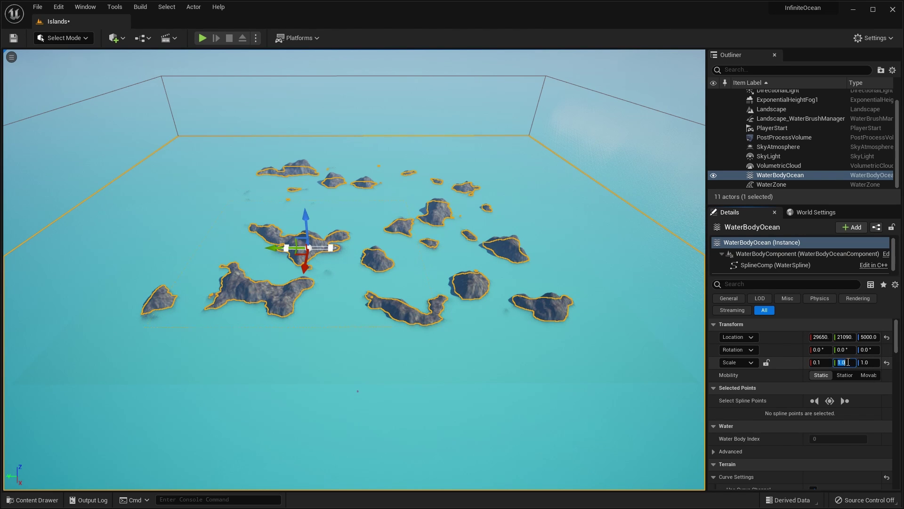
pyautogui.press('Return')
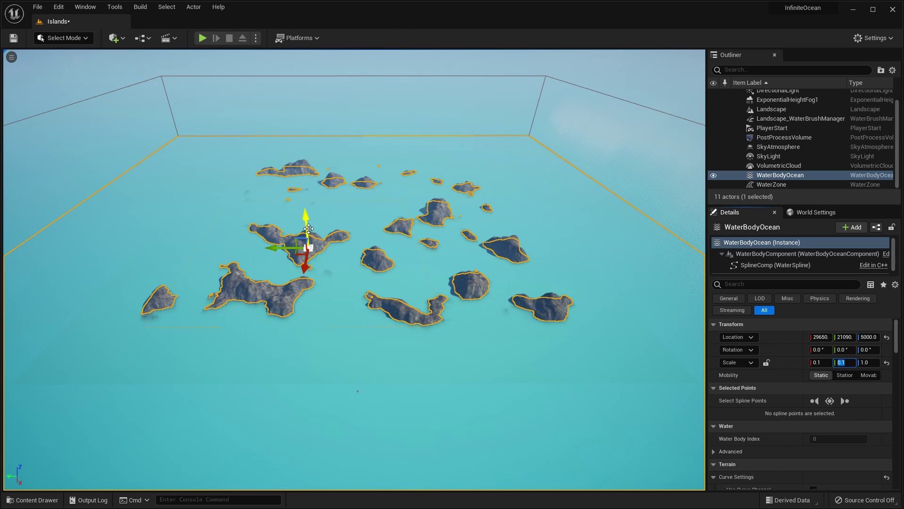
# Lower the water level by setting the ocean's Z location to 0, and deselect the ocean
pyautogui.click(868, 337)
pyautogui.write('0')
pyautogui.press('Return')
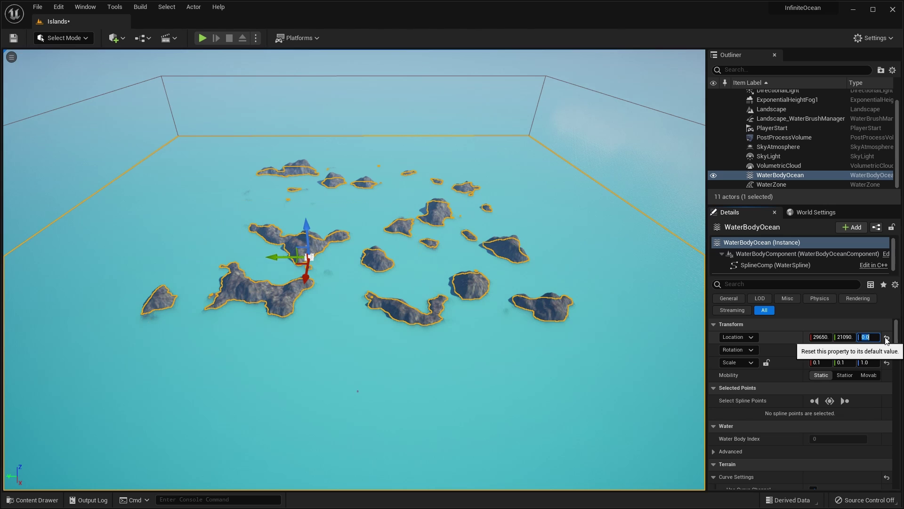
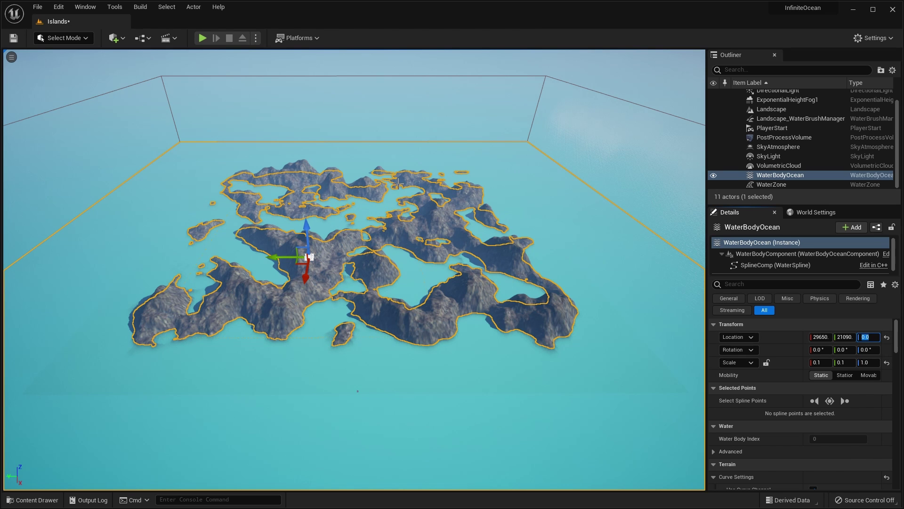
pyautogui.click(415, 128)
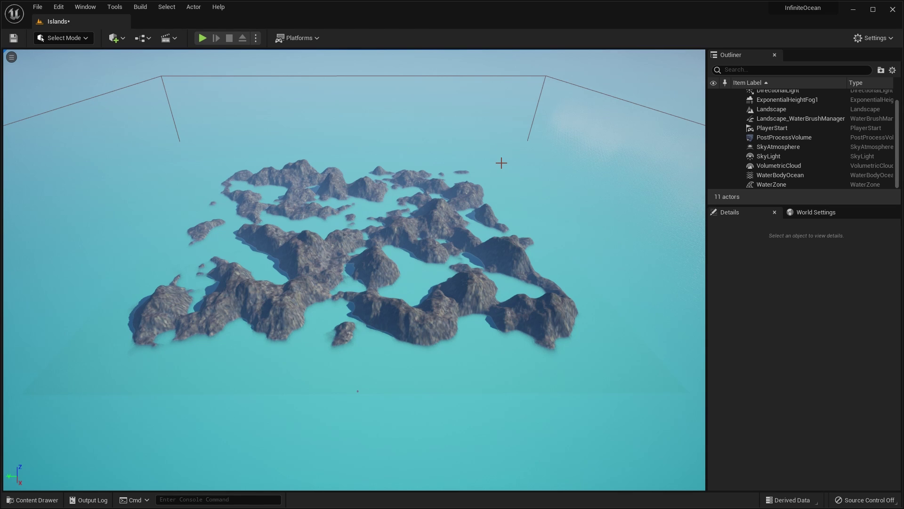
# Reselect WaterBodyOcean and locate its Water Material among the rendering properties
pyautogui.click(774, 177)
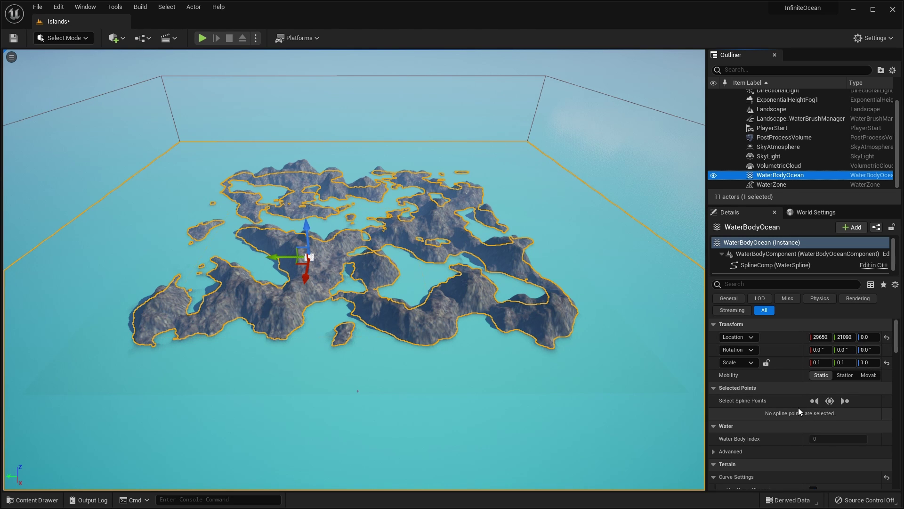
pyautogui.scroll(-5, 801, 402)
pyautogui.moveTo(895, 349); pyautogui.dragTo(896, 434)
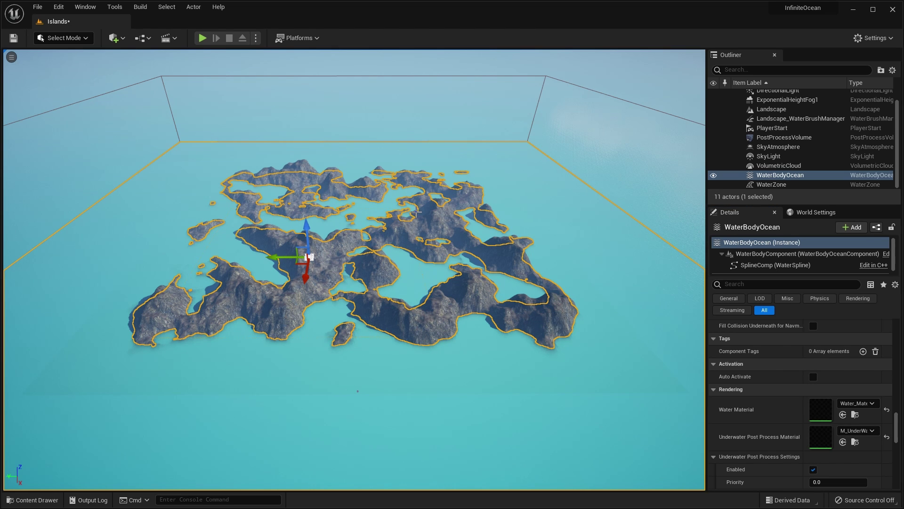
# Check the Content Browser's display options for showing plugin content
pyautogui.hotkey('ctrl', 'space')
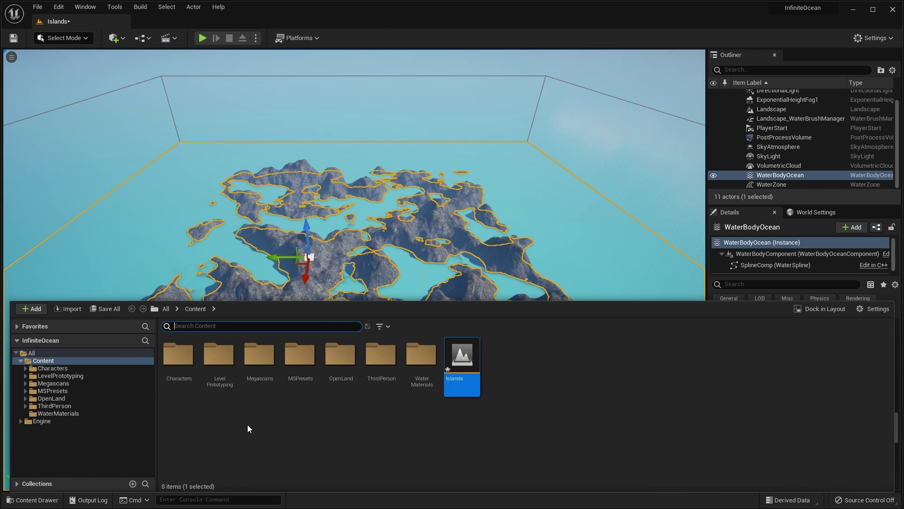
pyautogui.click(866, 310)
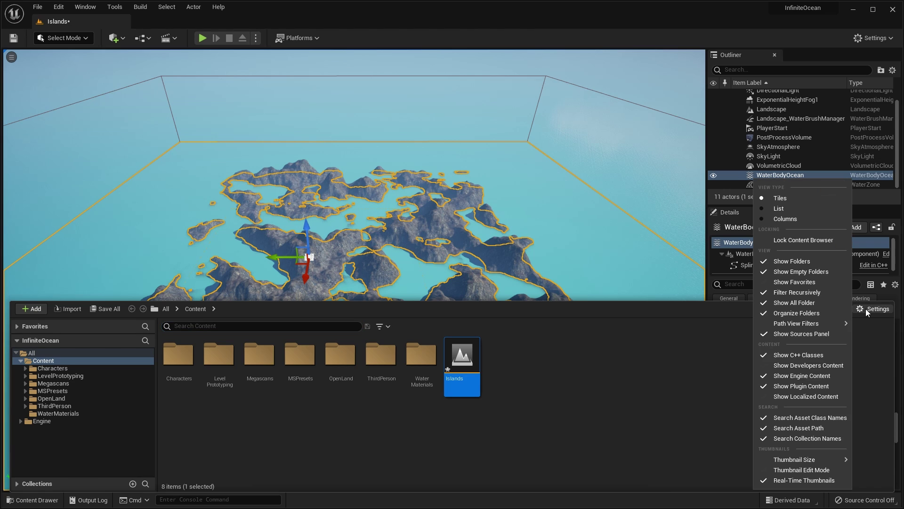
pyautogui.click(764, 386)
pyautogui.click(593, 205)
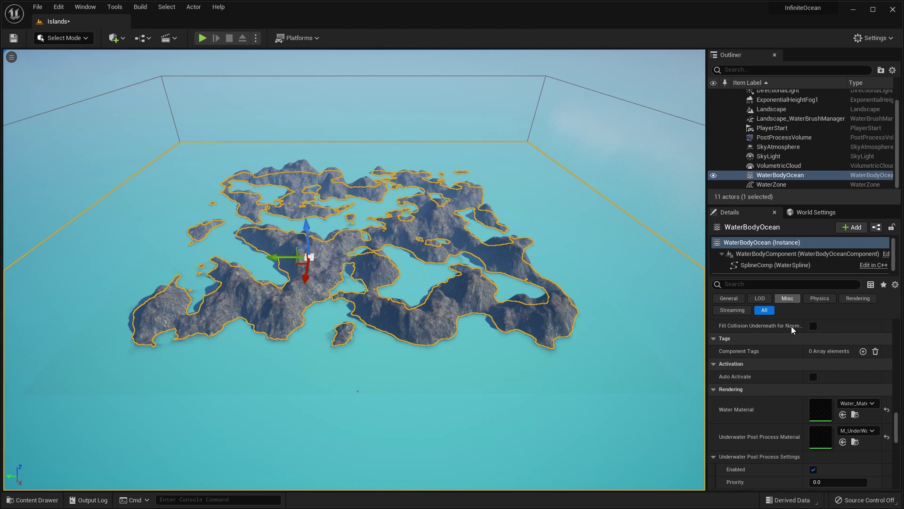
# Browse to the ocean's water material asset and copy Water_Material_Ocean into the project's Content folder
pyautogui.click(856, 414)
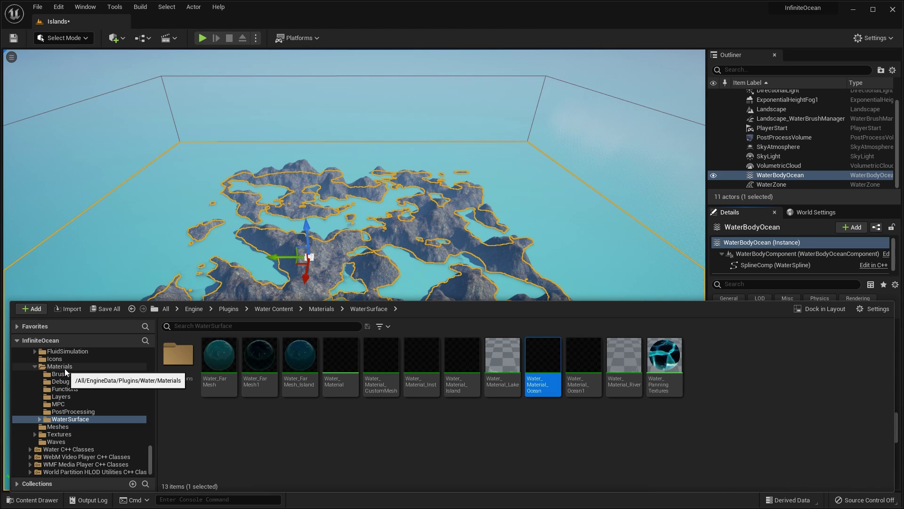
pyautogui.moveTo(542, 362)
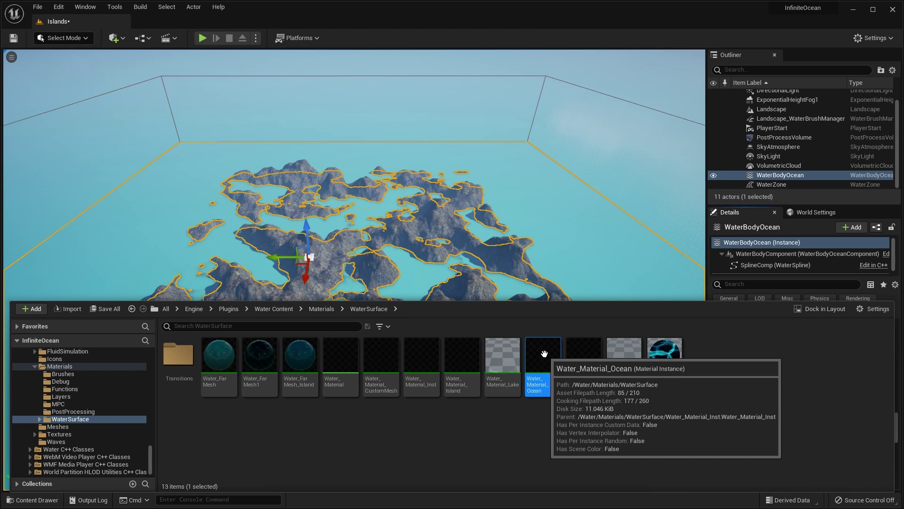
pyautogui.click(150, 463)
pyautogui.moveTo(149, 462); pyautogui.dragTo(155, 356)
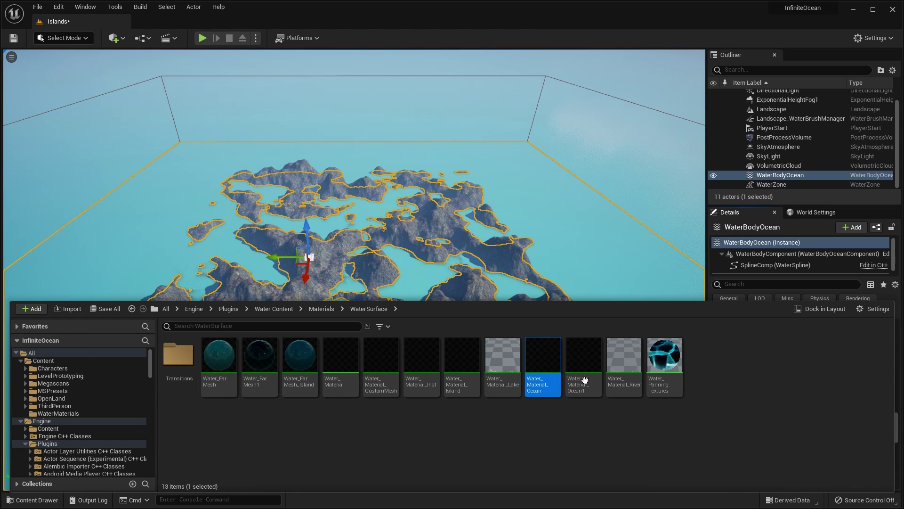
pyautogui.moveTo(554, 357); pyautogui.dragTo(52, 362)
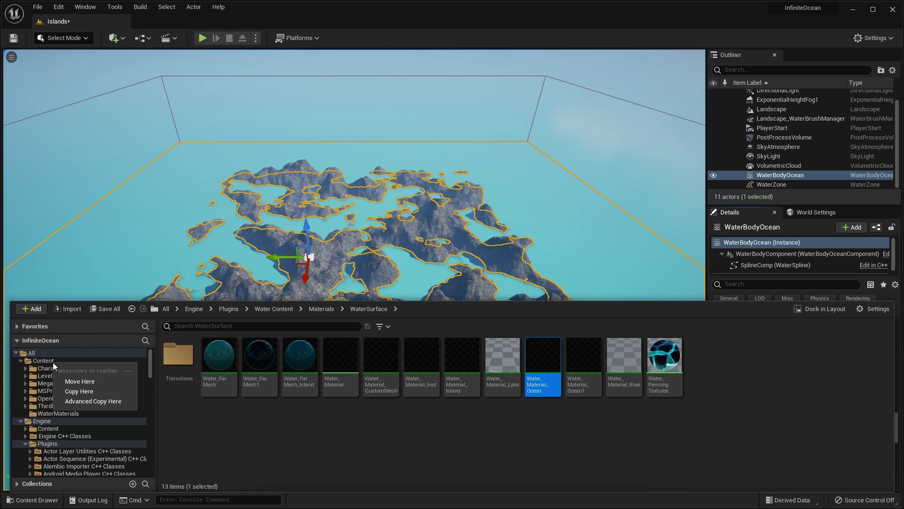
pyautogui.click(83, 391)
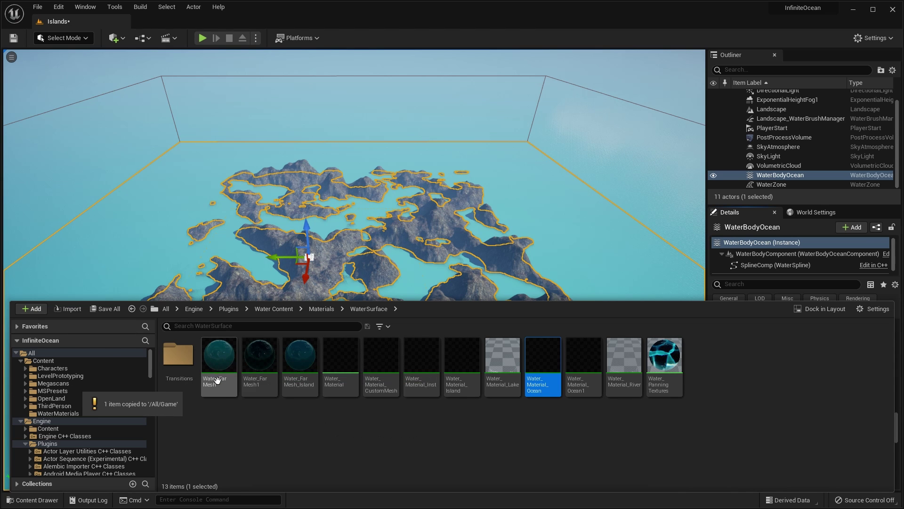
# Copy the Water_FarMesh material instance from WaterSurface into the project's Content folder
pyautogui.click(220, 362)
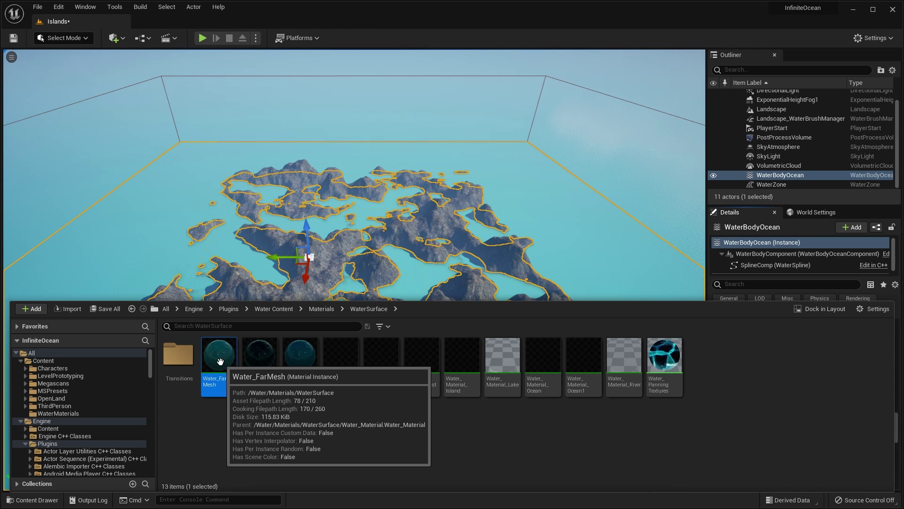
pyautogui.moveTo(220, 362); pyautogui.dragTo(58, 360)
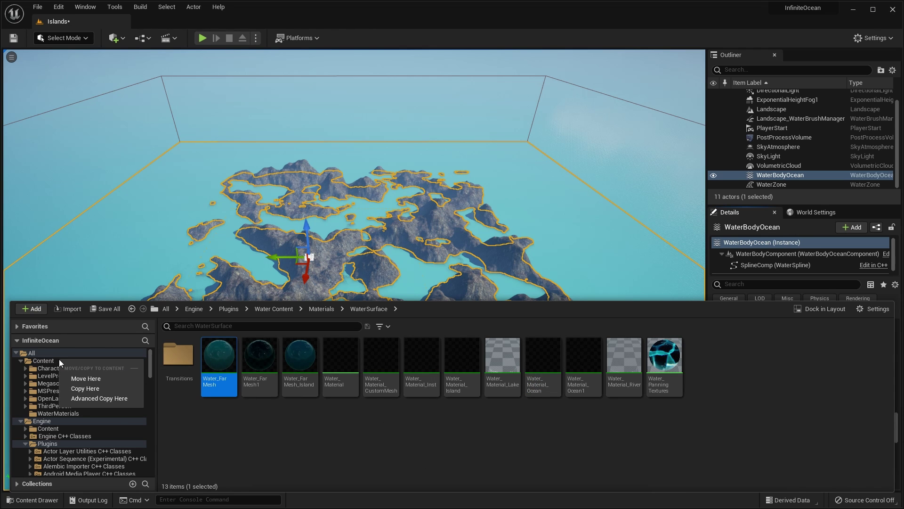
pyautogui.click(94, 389)
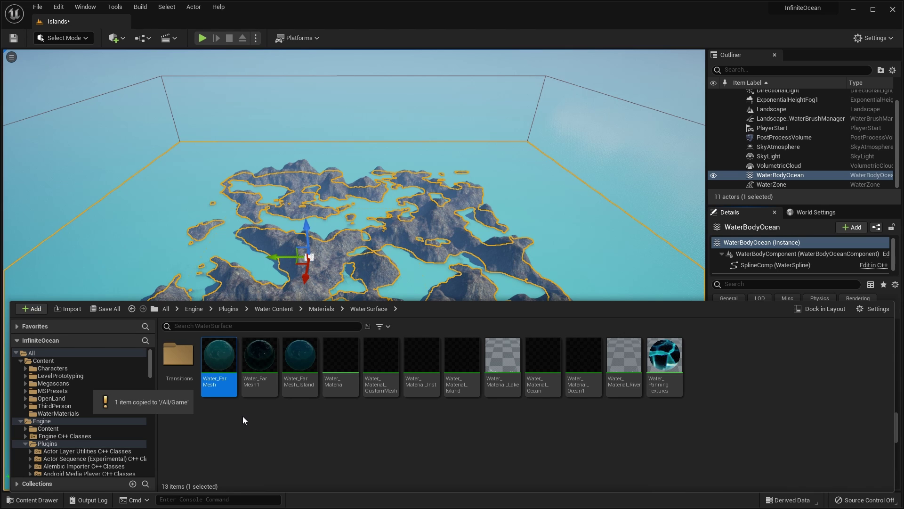
# Open the Content folder and rename the copied Water_FarMesh as Water_FarMeshTutorialh
pyautogui.click(44, 361)
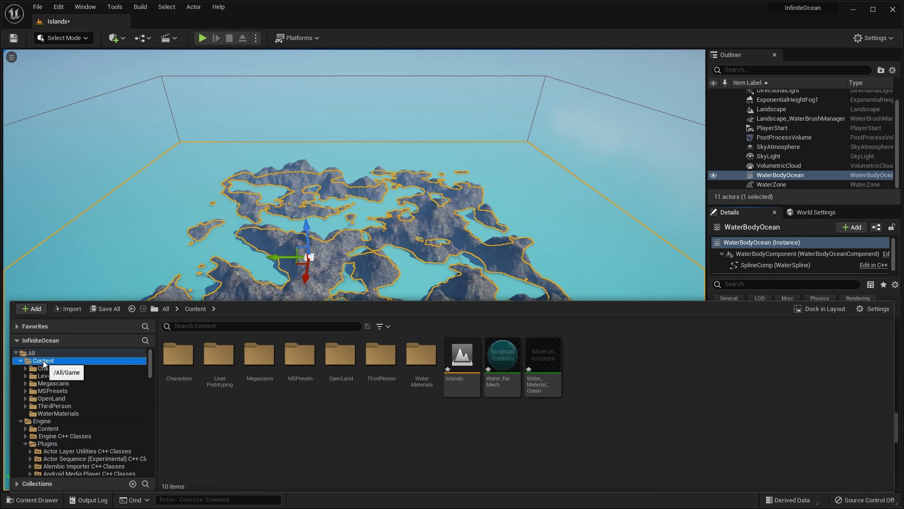
pyautogui.click(504, 359)
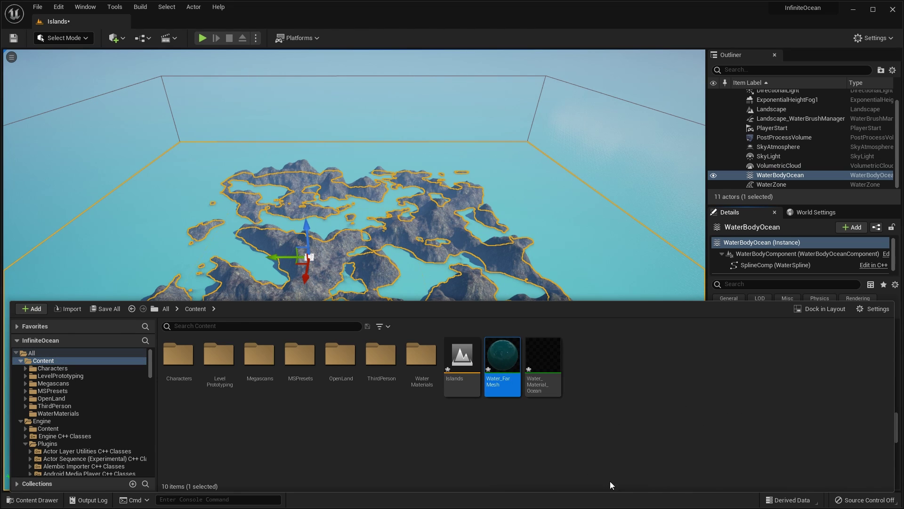
pyautogui.press('F2')
pyautogui.press('Escape')
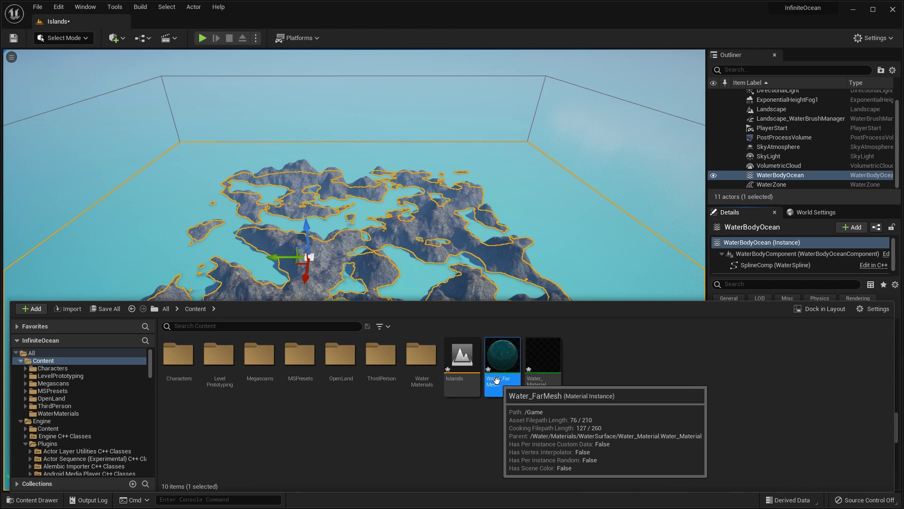
pyautogui.click(504, 377)
pyautogui.click(513, 379)
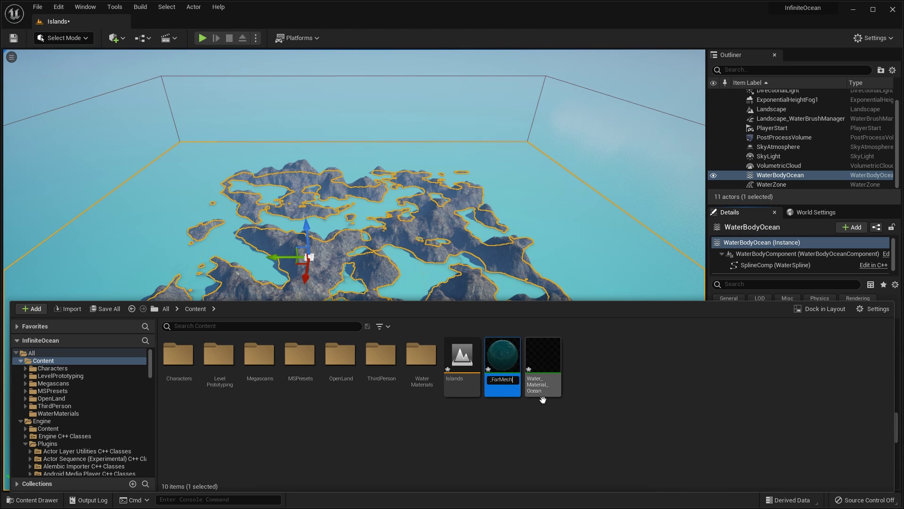
pyautogui.write('Tutorialh')
pyautogui.press('Return')
# Rename the copied Water_Material_Ocean as Water_Material_OceanTutorial
pyautogui.click(545, 361)
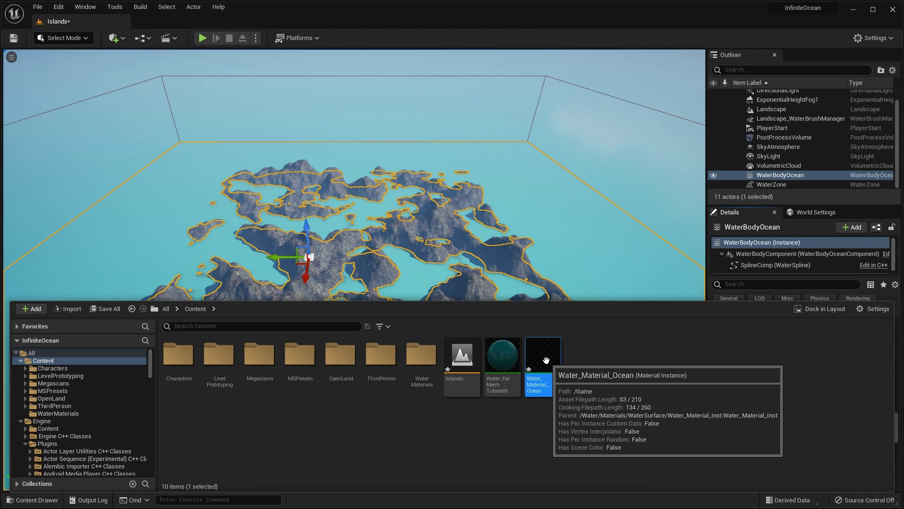
pyautogui.click(556, 379)
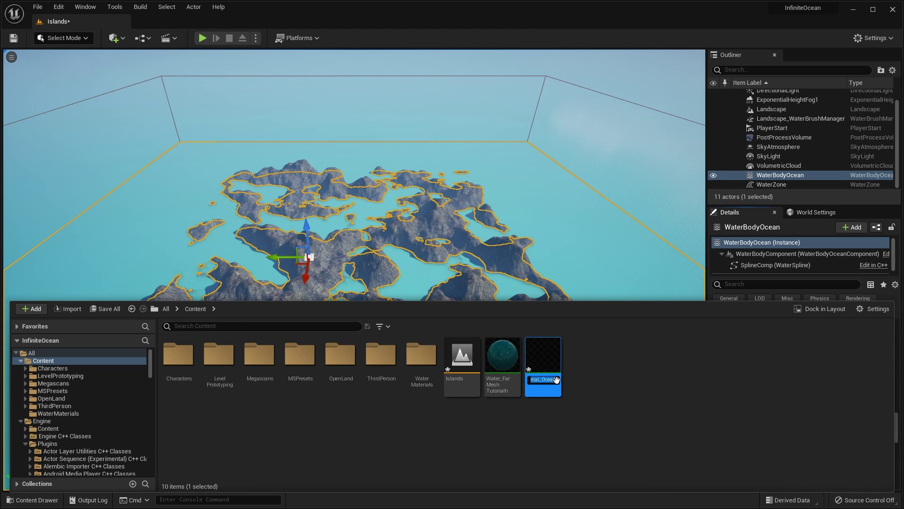
pyautogui.click(556, 380)
pyautogui.write('Tutorial')
pyautogui.press('Return')
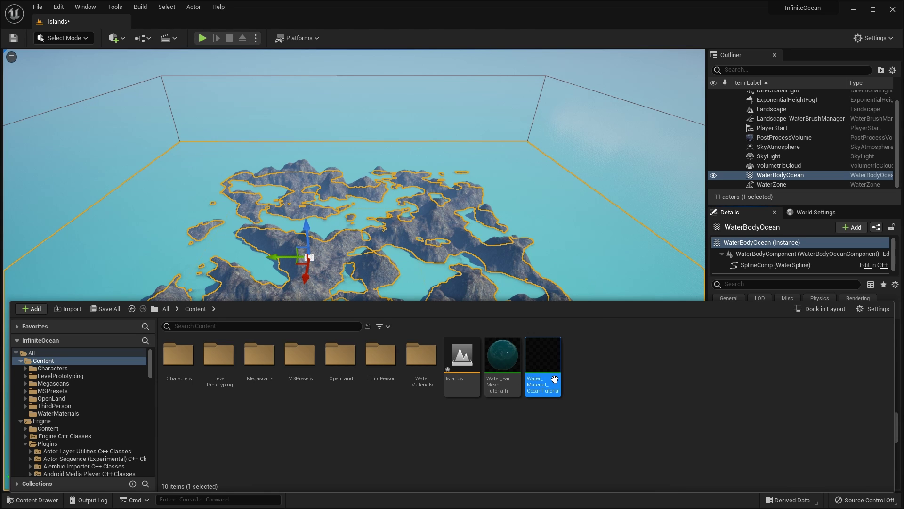
pyautogui.click(609, 364)
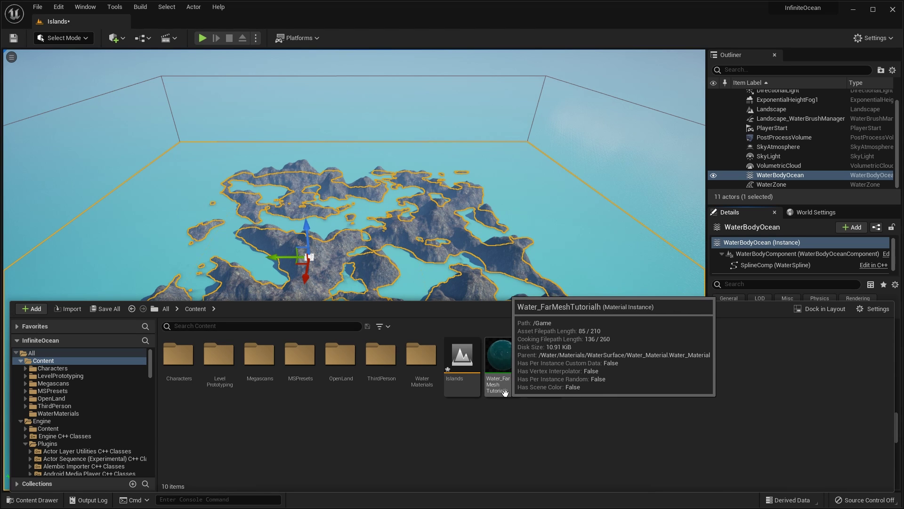
# Correct the misspelled far mesh material name to Water_FarMeshTutorial
pyautogui.click(508, 362)
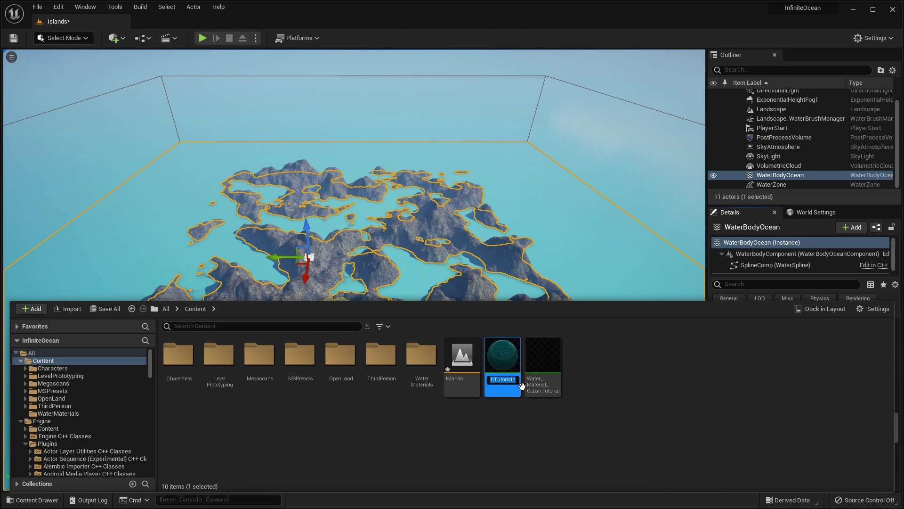
pyautogui.click(516, 380)
pyautogui.press('Return')
pyautogui.click(609, 352)
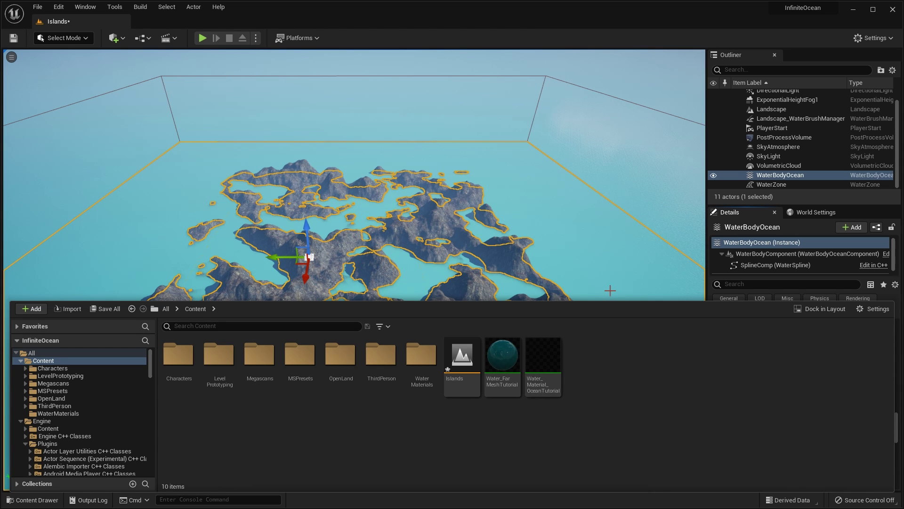
# Assign Water_Material_OceanTutorial as the Water Material of WaterBodyOcean
pyautogui.click(623, 241)
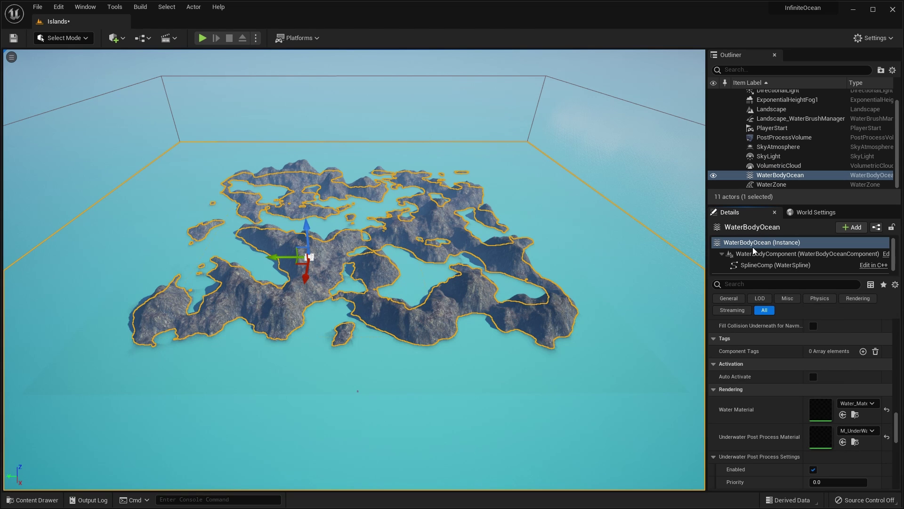
pyautogui.click(855, 403)
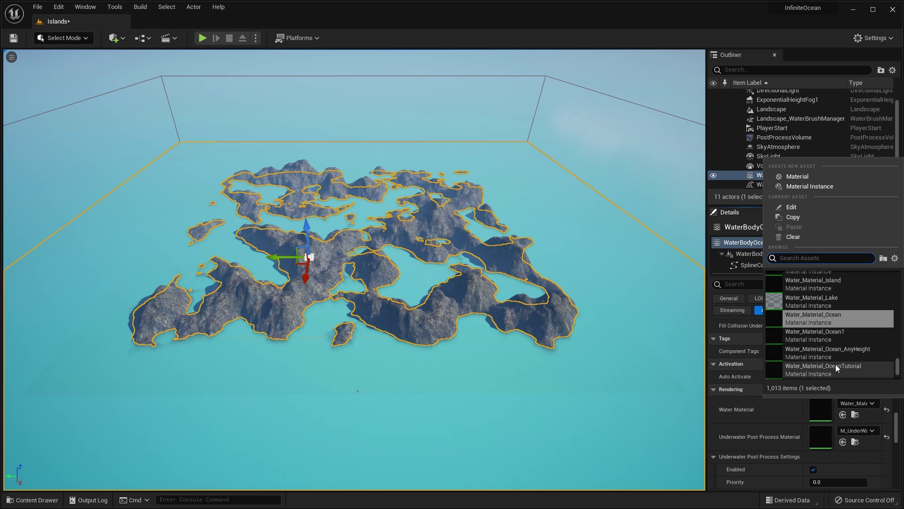
pyautogui.click(830, 367)
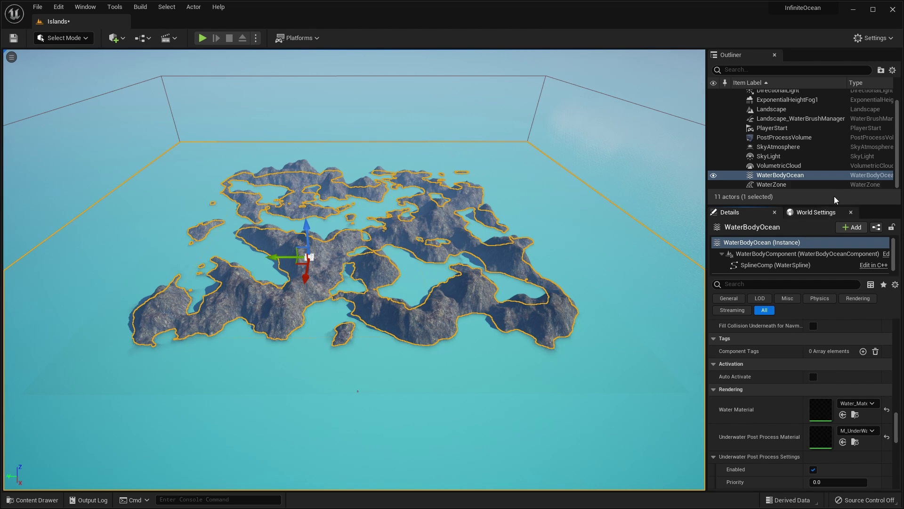
# Assign Water_FarMeshTutorial as the Far Distance Material of WaterZone and save the level
pyautogui.click(769, 185)
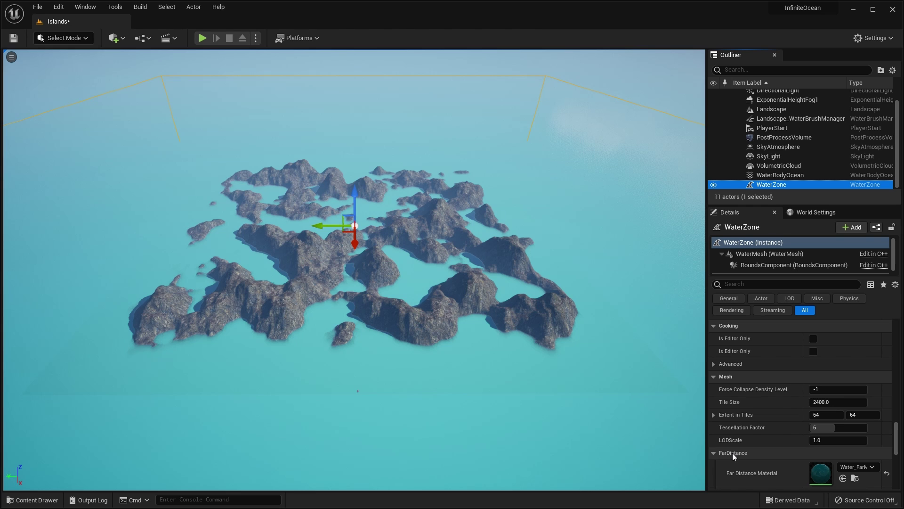
pyautogui.scroll(-1, 733, 453)
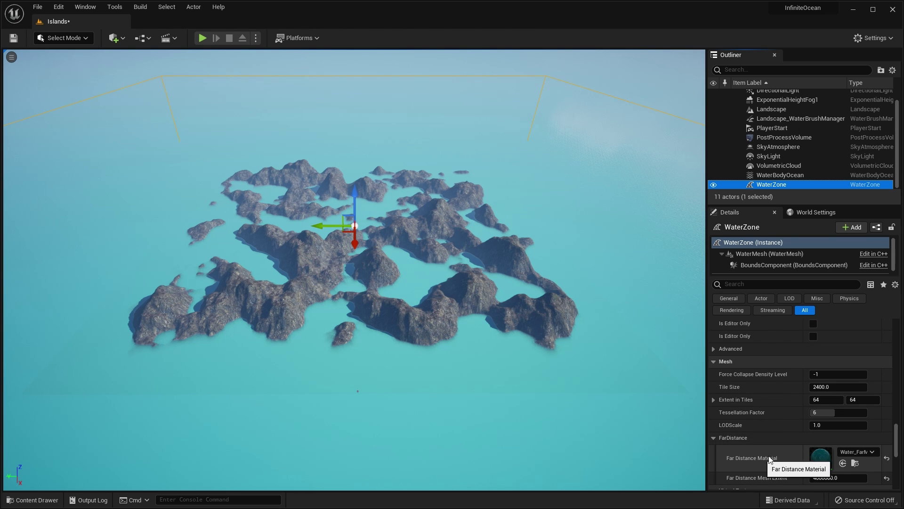
pyautogui.click(872, 452)
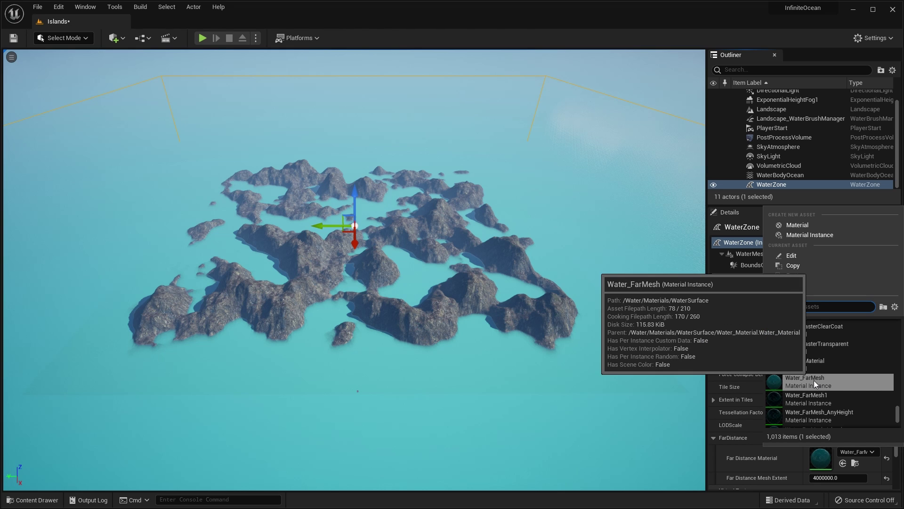
pyautogui.scroll(-3, 814, 380)
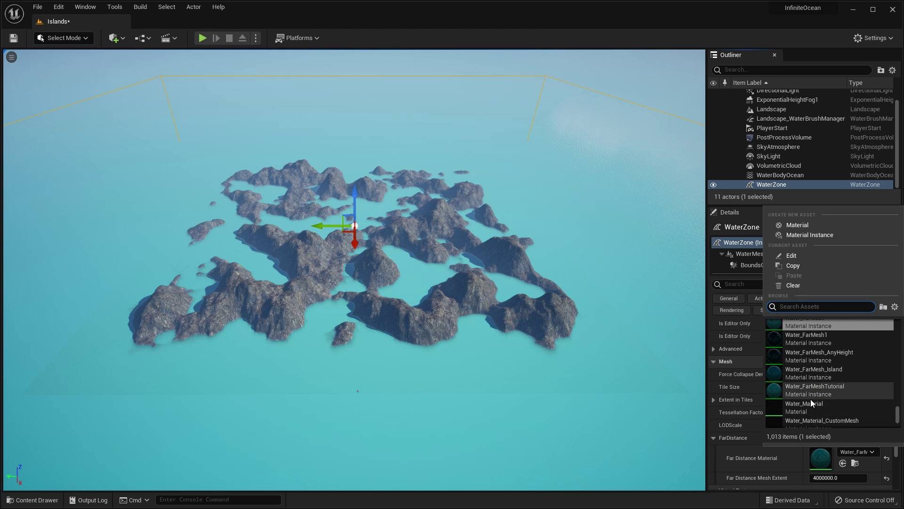
pyautogui.click(813, 387)
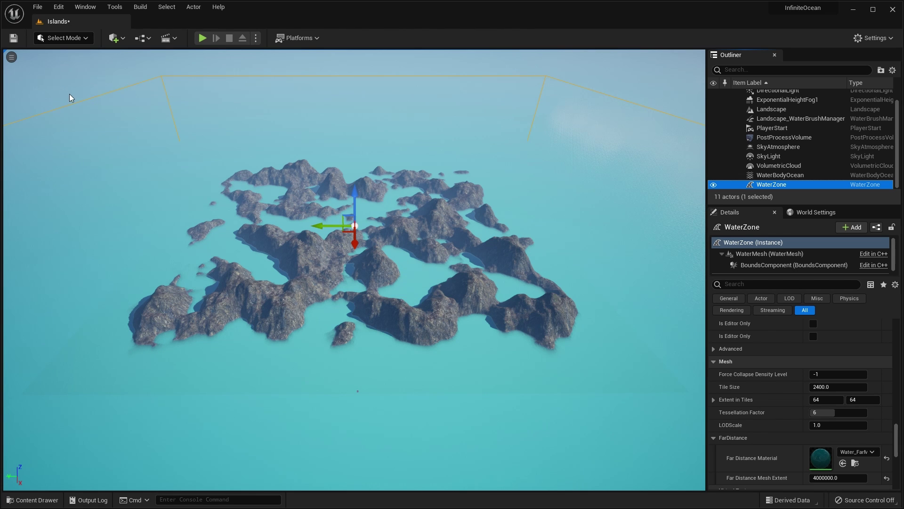
pyautogui.click(13, 39)
# Open Water_Material_OceanTutorial and Water_FarMeshTutorial for editing, and arrange their window beside the viewport with readable parameter names
pyautogui.hotkey('ctrl', 'space')
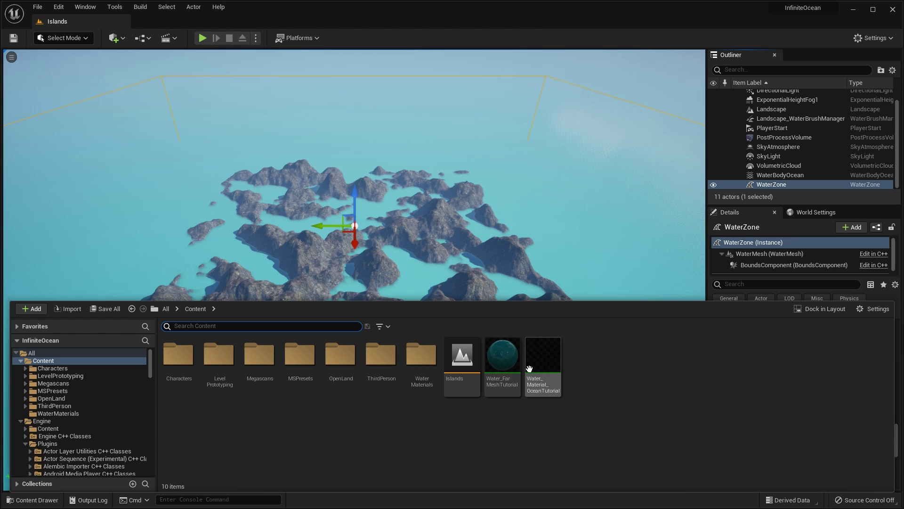
pyautogui.doubleClick(542, 358)
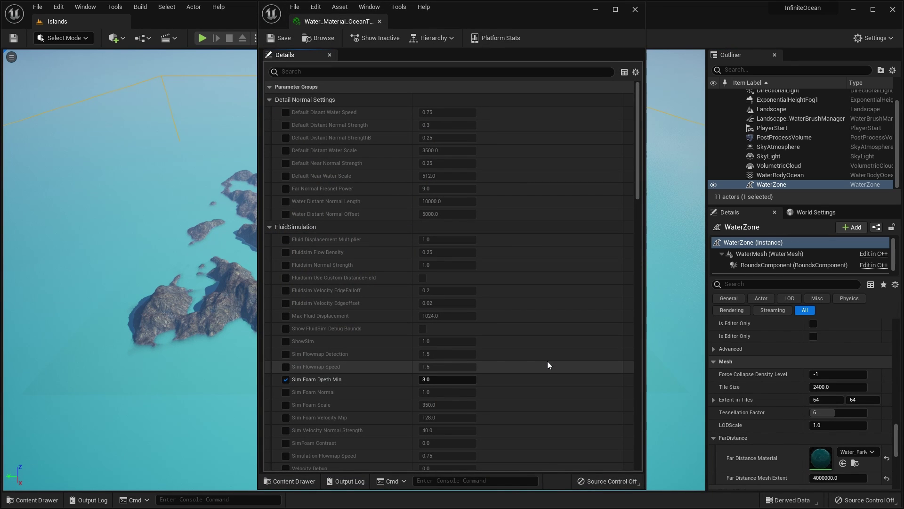
pyautogui.hotkey('ctrl', 'space')
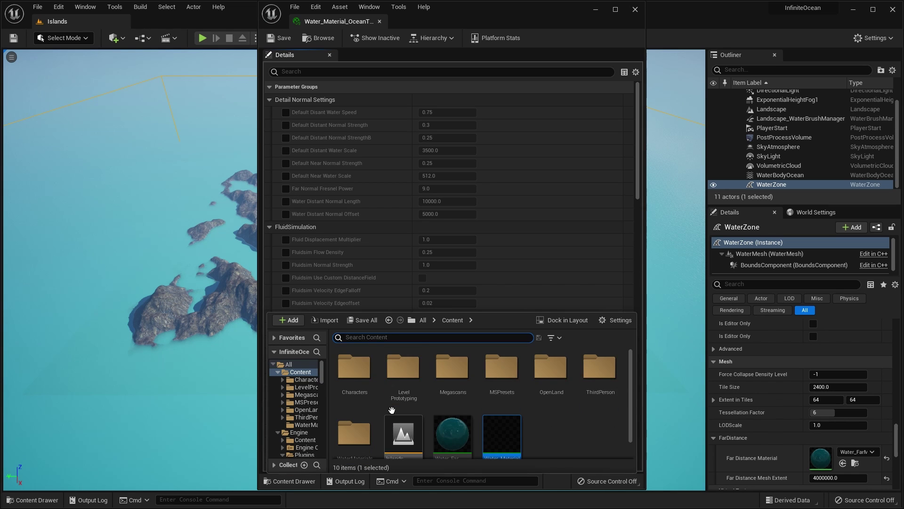
pyautogui.doubleClick(465, 447)
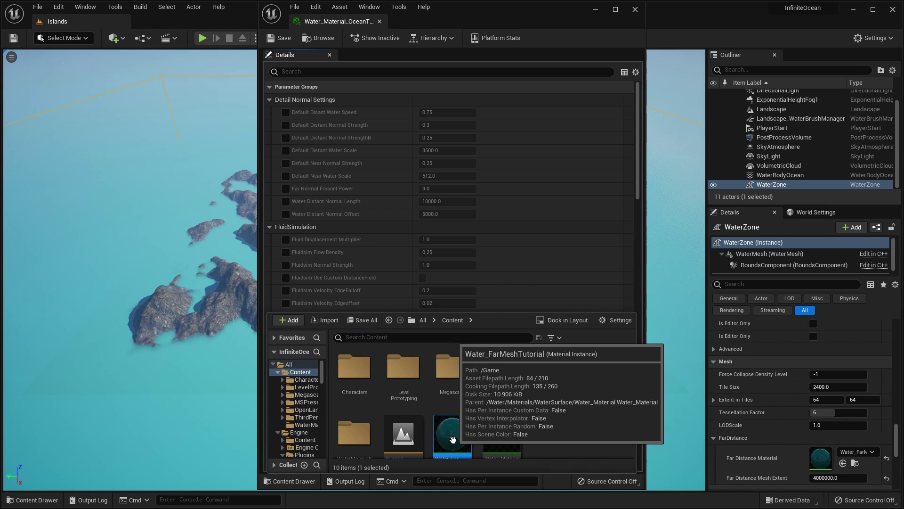
pyautogui.moveTo(516, 6); pyautogui.dragTo(758, 7)
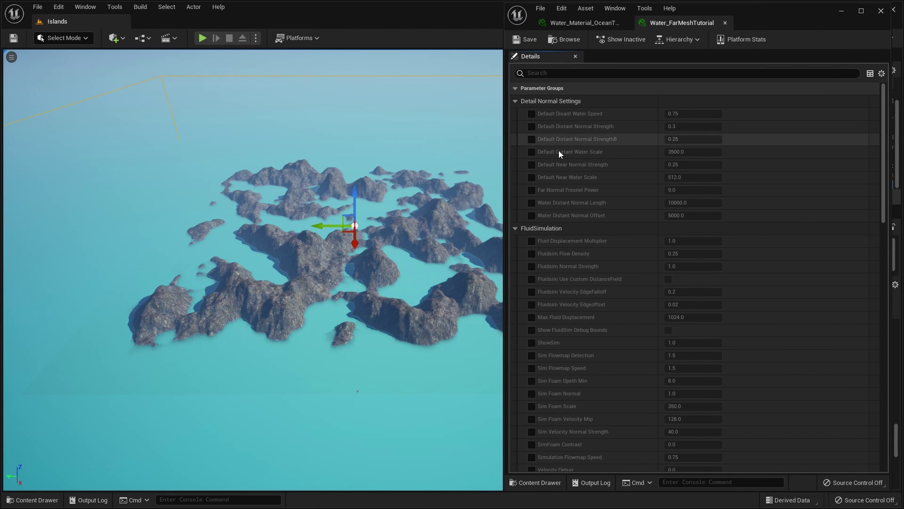
pyautogui.moveTo(505, 183); pyautogui.dragTo(670, 179)
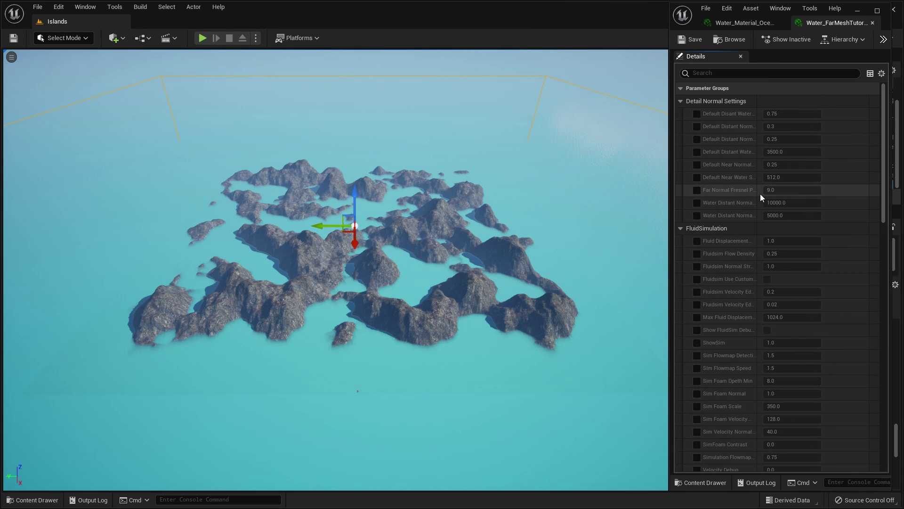
pyautogui.moveTo(762, 190); pyautogui.dragTo(789, 191)
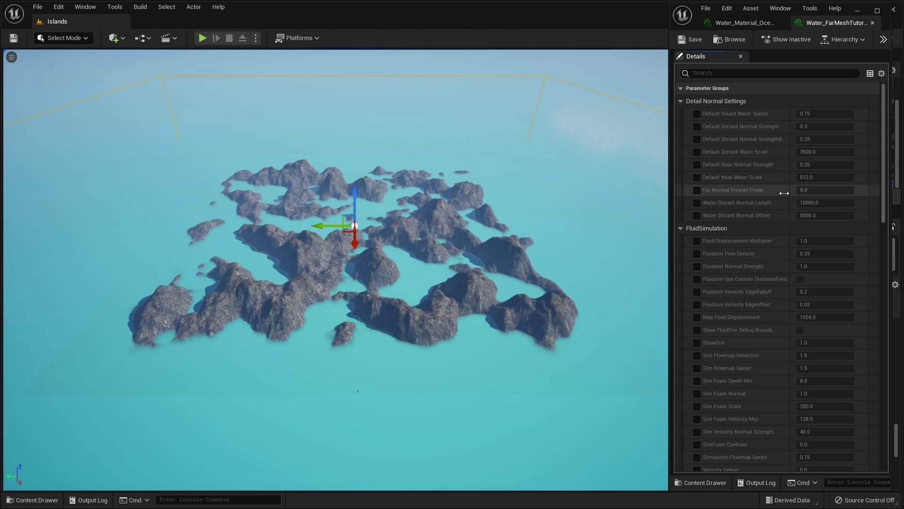
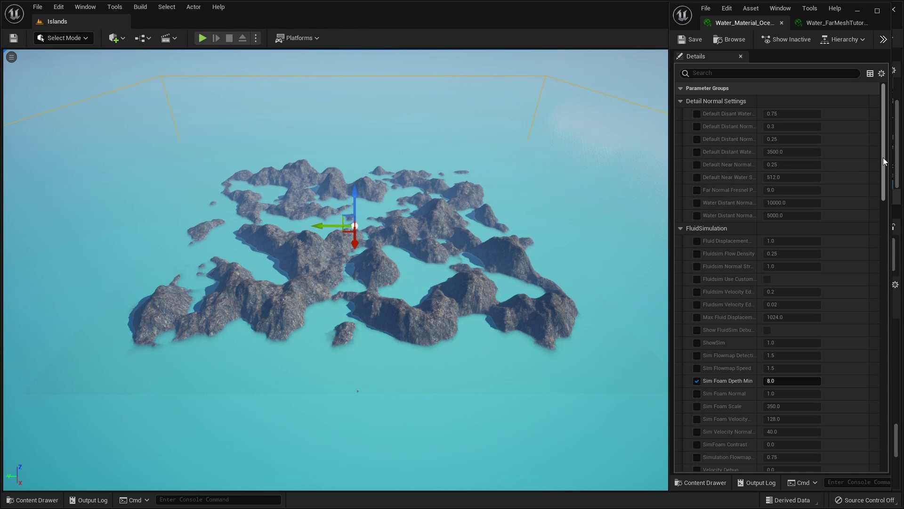
# Disable and collapse the Absorption and Scattering parameters of Water_Material_OceanTutorial
pyautogui.moveTo(884, 157); pyautogui.dragTo(882, 380)
pyautogui.click(696, 193)
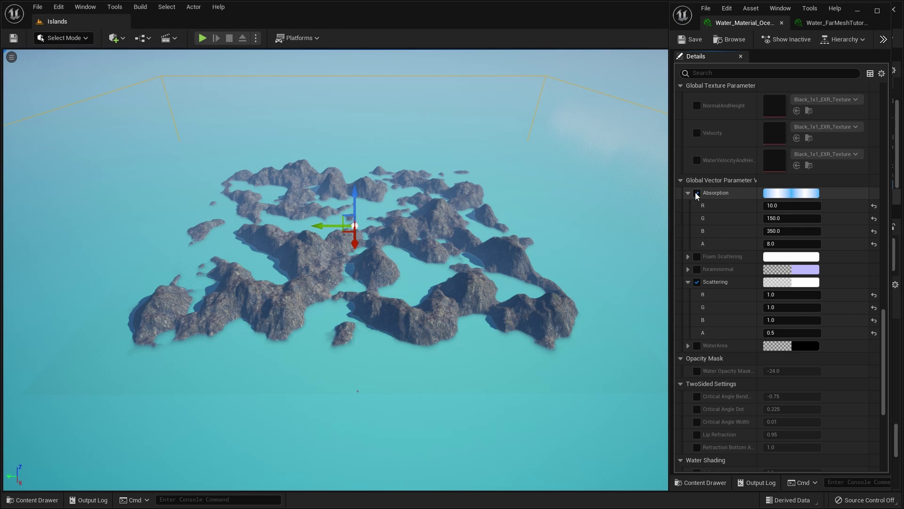
pyautogui.click(697, 193)
pyautogui.click(688, 193)
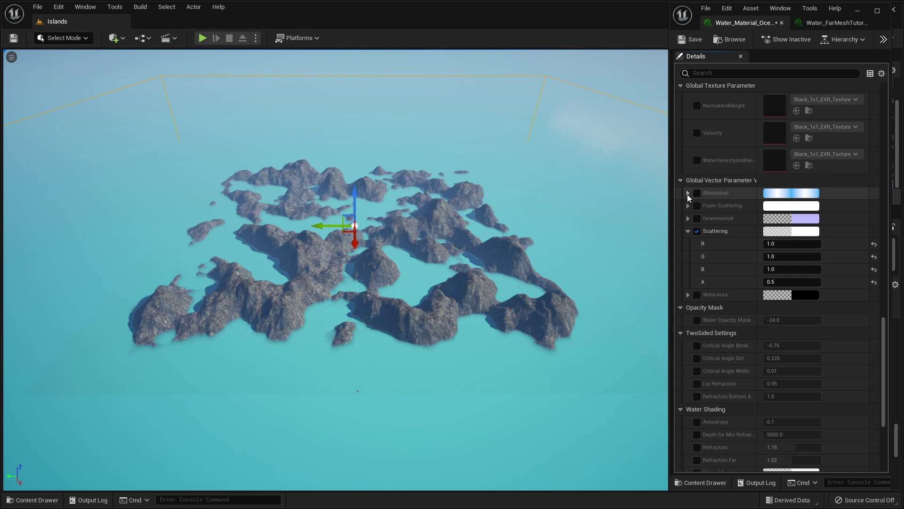
pyautogui.click(688, 230)
pyautogui.click(697, 231)
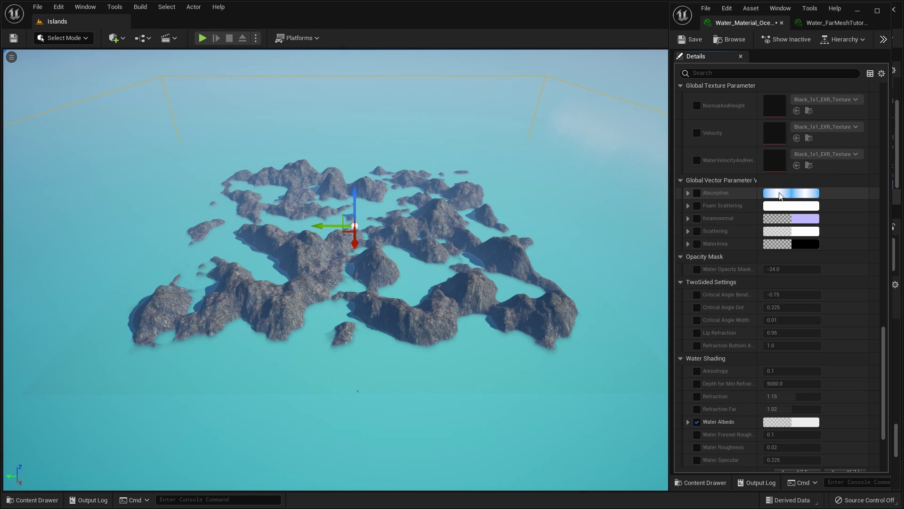
# Enable the Absorption and Scattering overrides of Water_Material_OceanTutorial and expand their RGBA channels
pyautogui.click(697, 194)
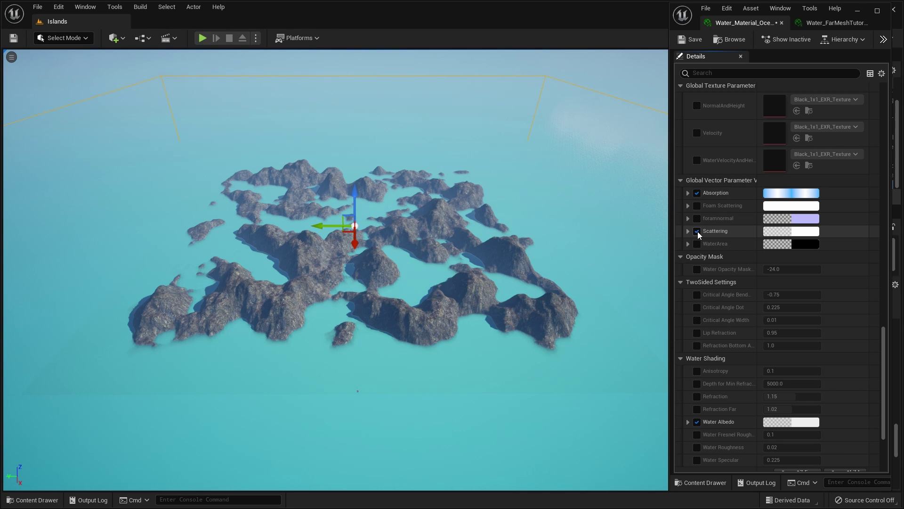
pyautogui.click(688, 193)
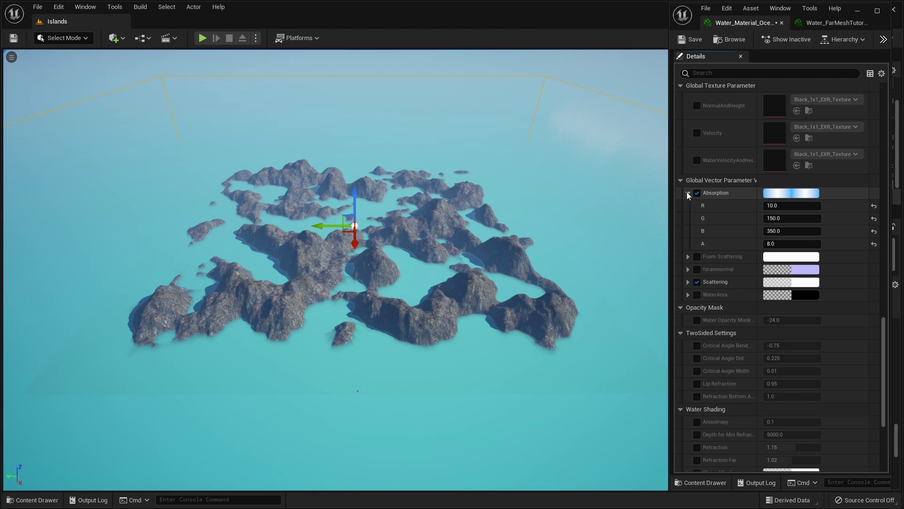
pyautogui.click(688, 282)
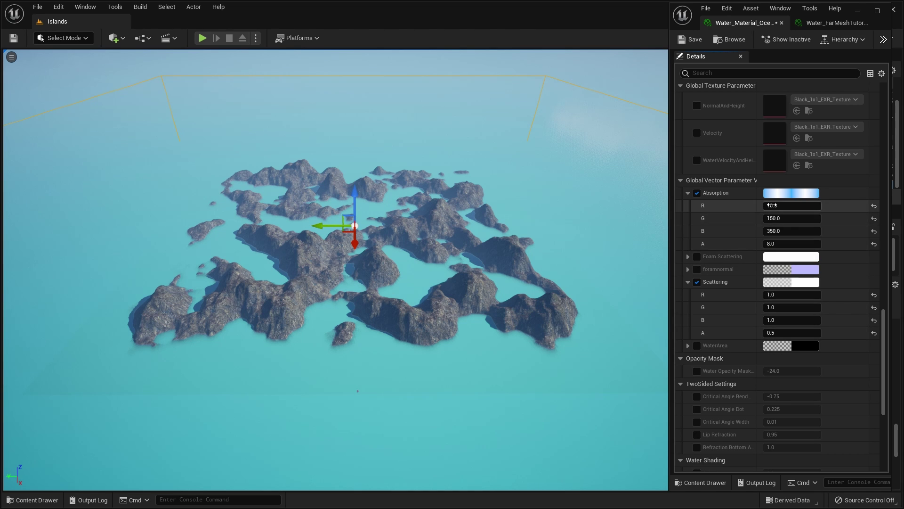
# Set the Scattering A value of Water_Material_OceanTutorial to 0
pyautogui.click(772, 333)
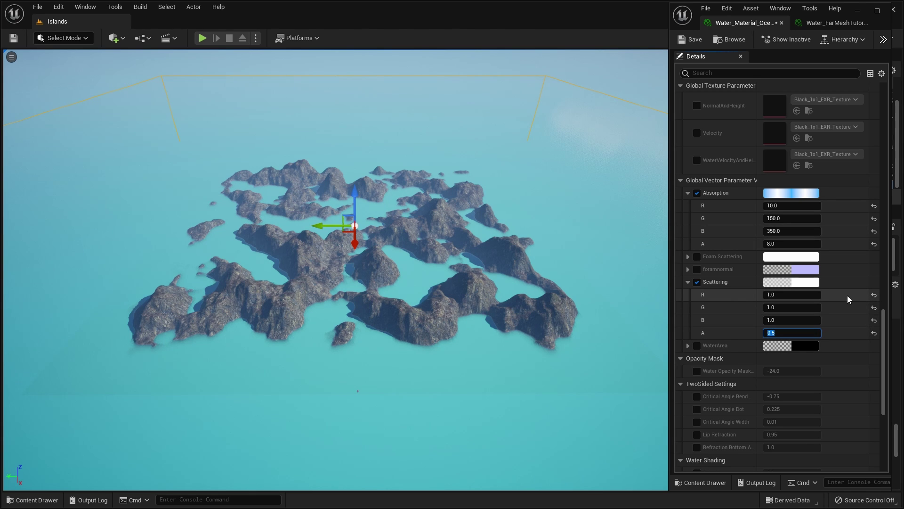
pyautogui.write('0')
pyautogui.press('Return')
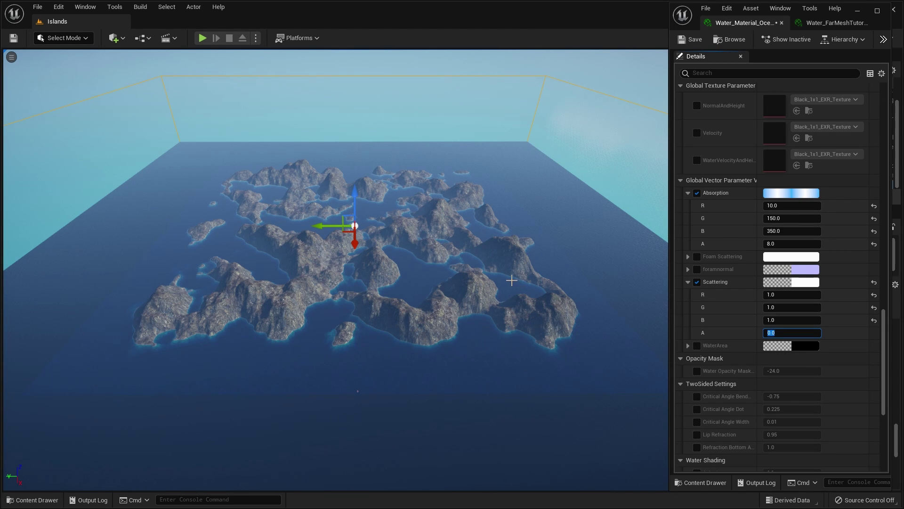
# Check the water around the islands up close and set the Absorption A value of Water_Material_OceanTutorial to 16
pyautogui.scroll(5, 335, 269)
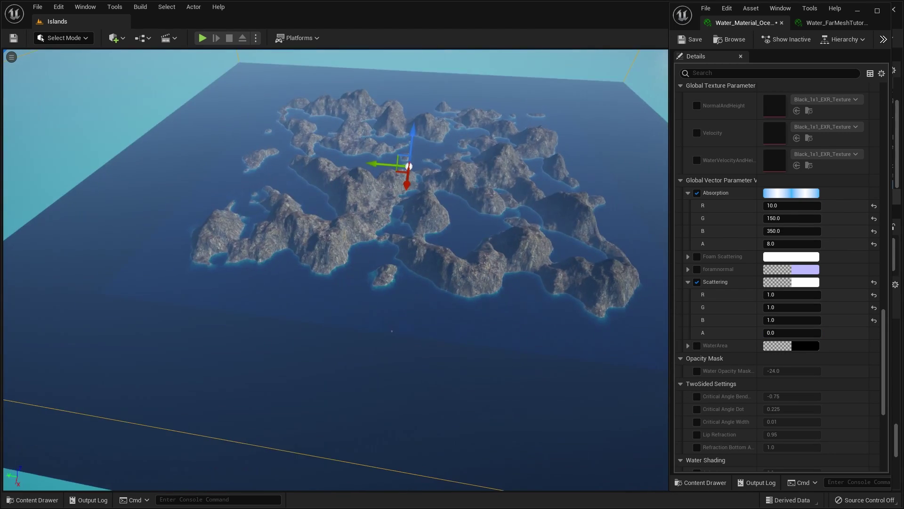
pyautogui.scroll(8, 335, 270)
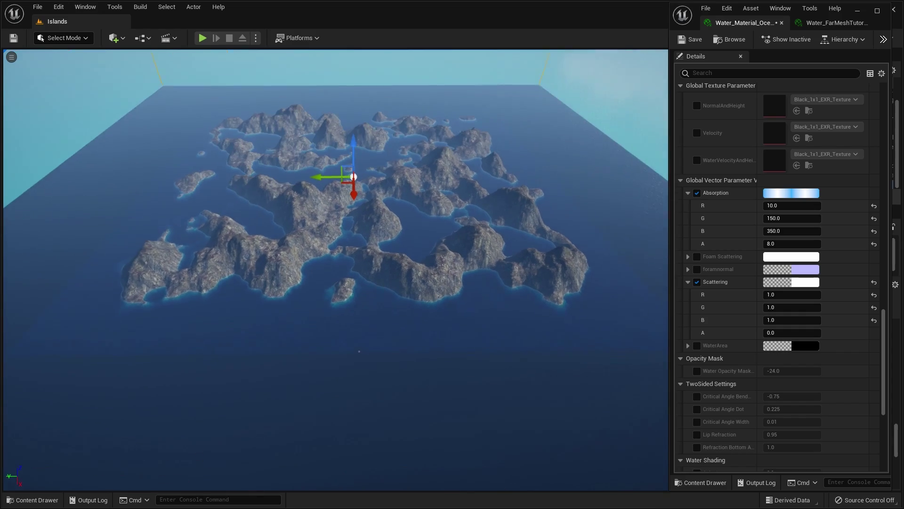
pyautogui.scroll(10, 335, 270)
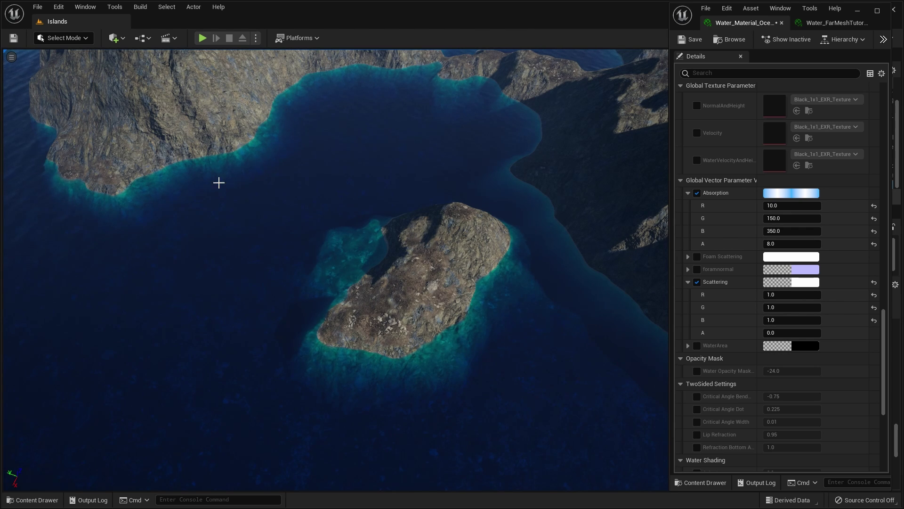
pyautogui.moveTo(353, 168); pyautogui.dragTo(353, 132, button='right')
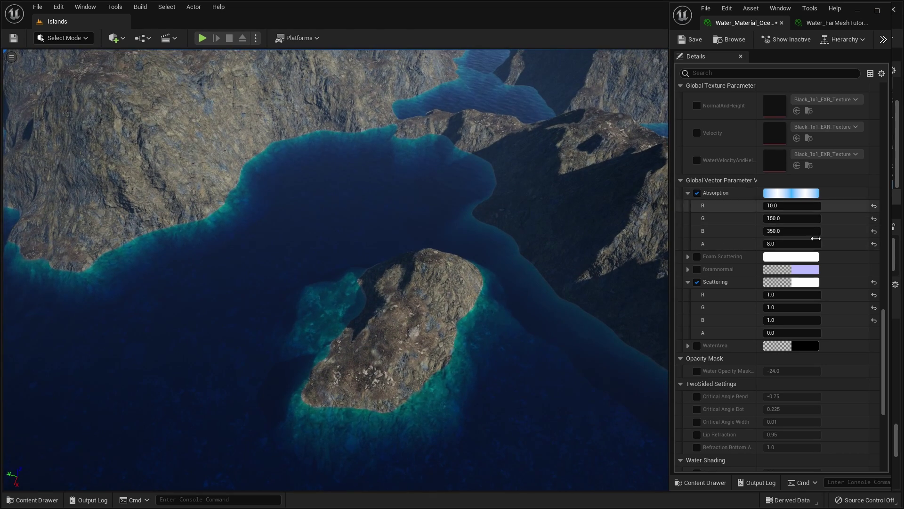
pyautogui.click(772, 244)
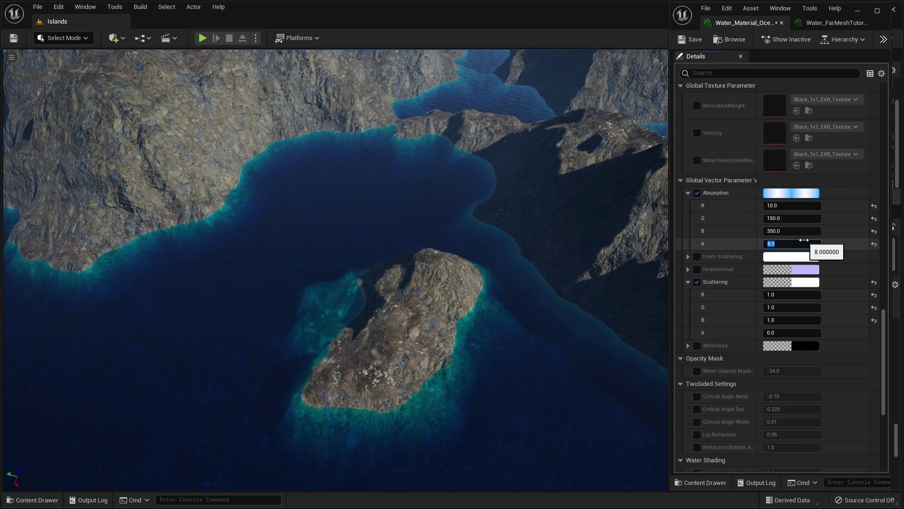
pyautogui.press('Return')
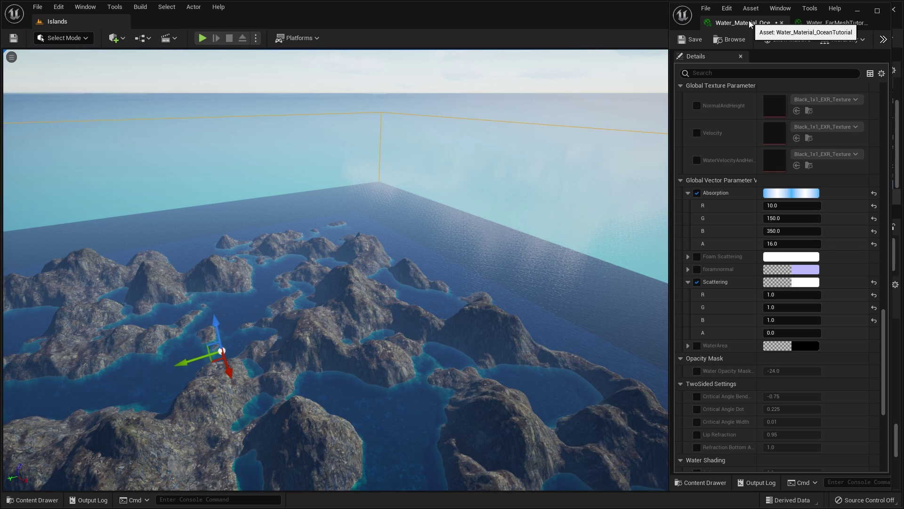
# Enable the Absorption and Scattering overrides in the Water_FarMeshTutorial material
pyautogui.click(823, 25)
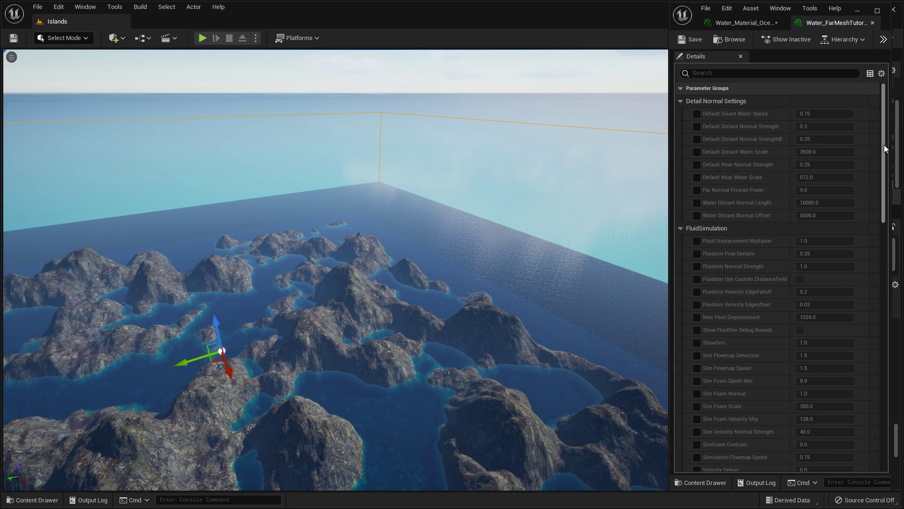
pyautogui.moveTo(885, 150); pyautogui.dragTo(886, 362)
pyautogui.scroll(2, 696, 87)
pyautogui.click(697, 173)
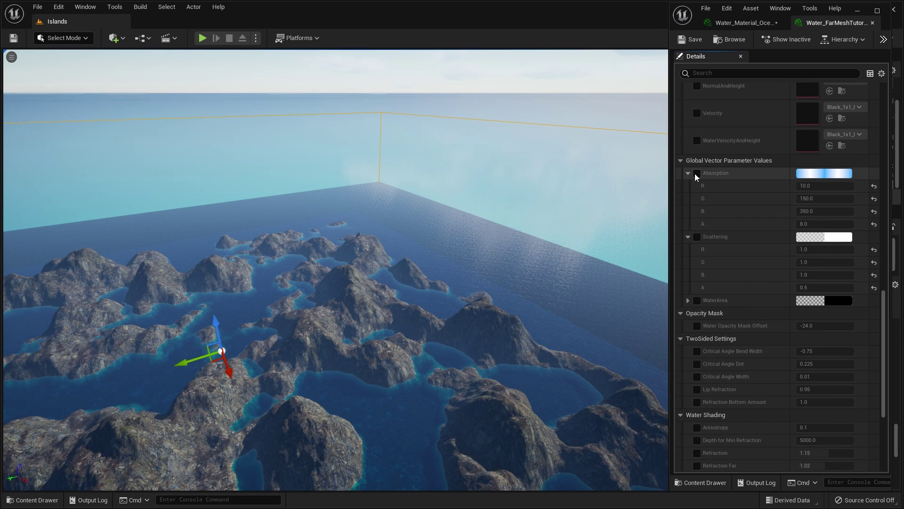
pyautogui.click(697, 237)
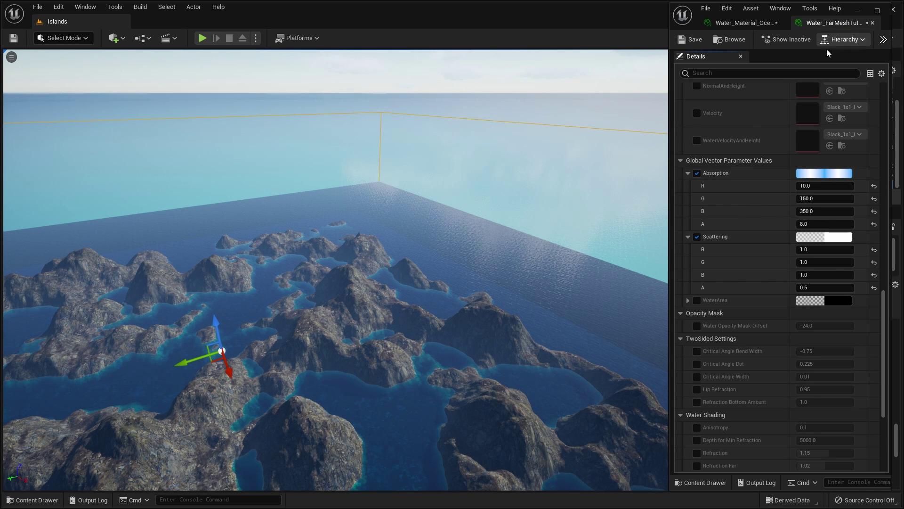
# Set Absorption A to 16 and Scattering A to 0 in Water_FarMeshTutorial
pyautogui.click(824, 224)
pyautogui.write('16')
pyautogui.press('Return')
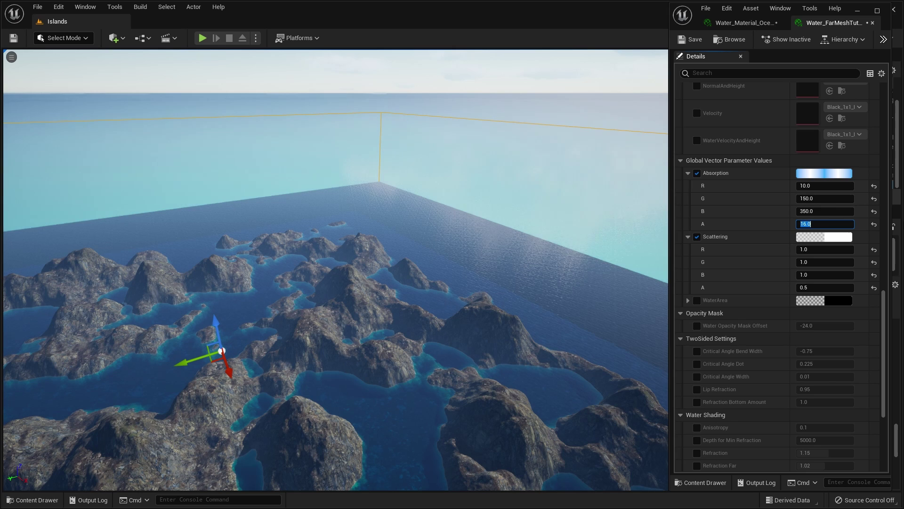
pyautogui.click(810, 288)
pyautogui.write('0')
pyautogui.press('Return')
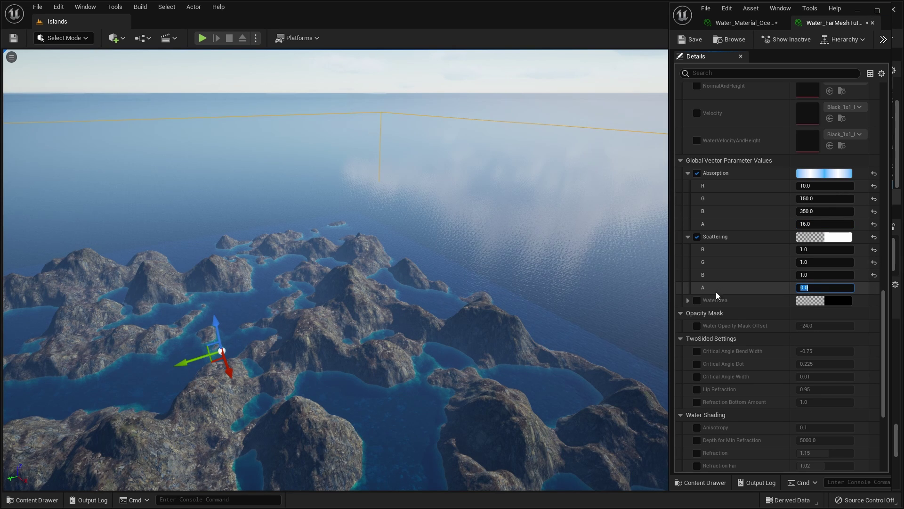
# Inspect the border between the near and far water and set Absorption A of Water_FarMeshTutorial to 8
pyautogui.moveTo(494, 206); pyautogui.dragTo(451, 212, button='right')
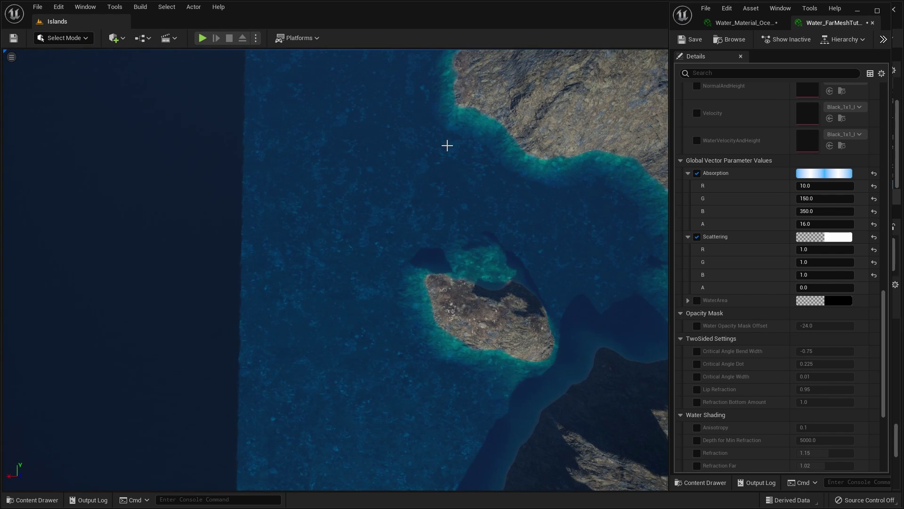
pyautogui.moveTo(446, 158); pyautogui.dragTo(451, 160, button='right')
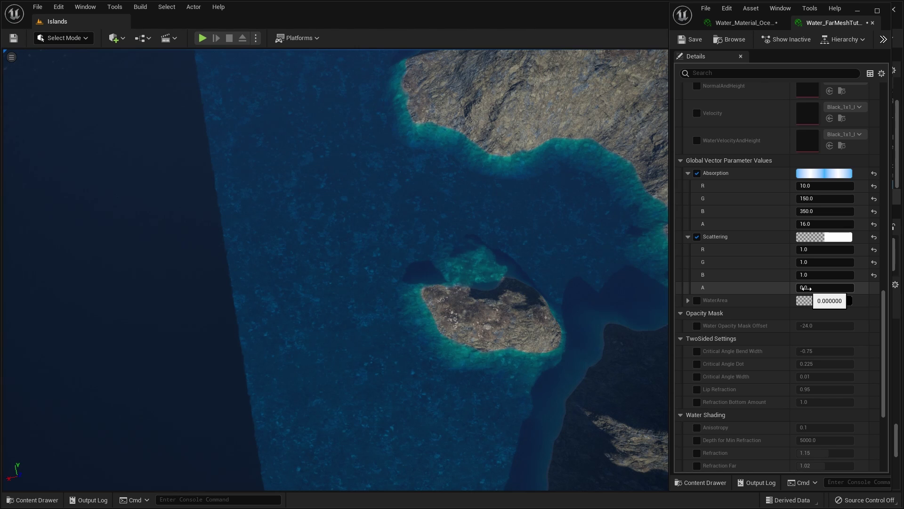
pyautogui.click(809, 225)
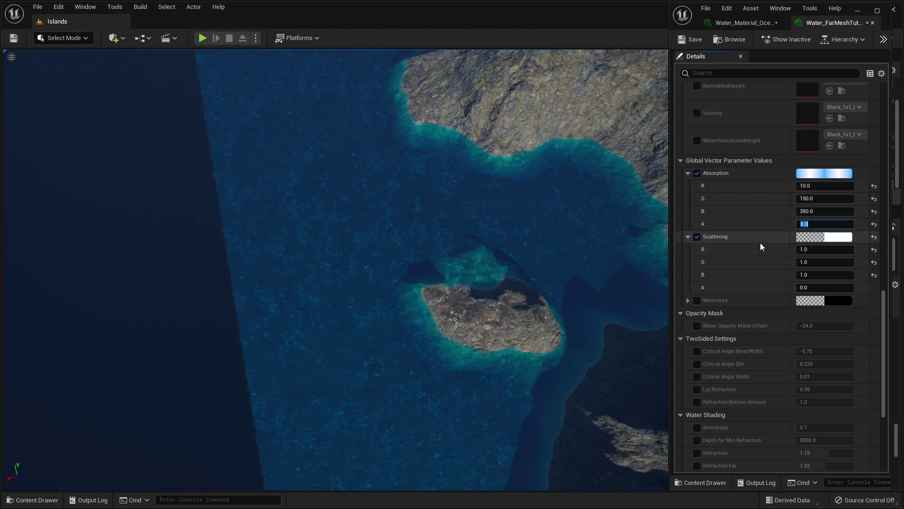
# Try Scattering A 0.02 and Absorption A 4 in Water_FarMeshTutorial, and settle on Absorption A 16 and Scattering A 0
pyautogui.click(806, 287)
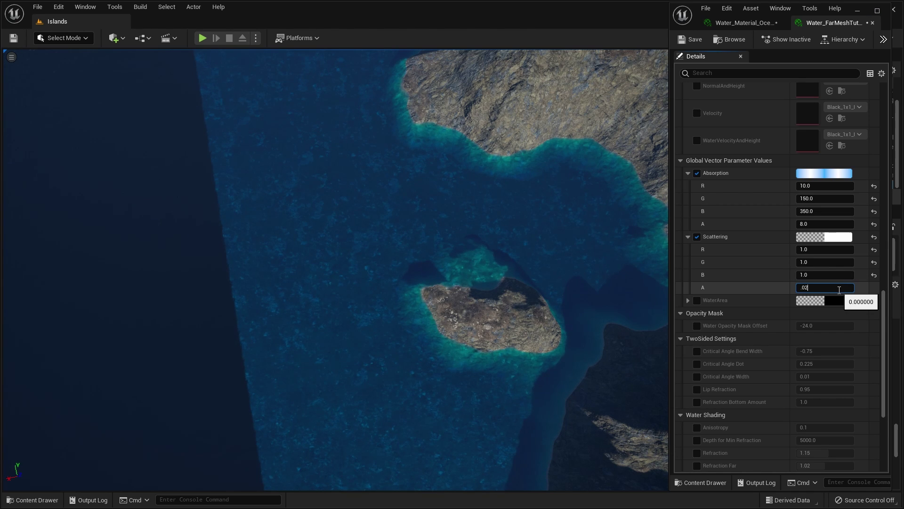
pyautogui.click(806, 225)
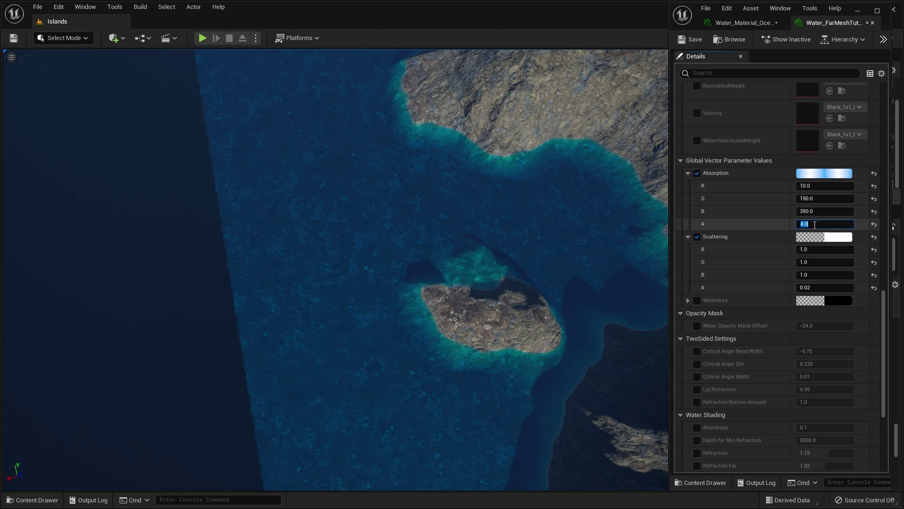
pyautogui.click(815, 288)
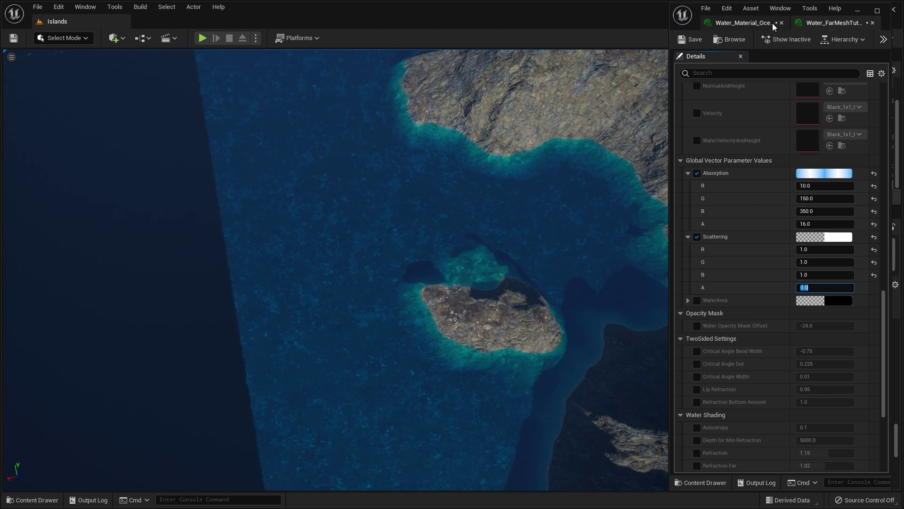
# Try Scattering A 0.02 and Absorption A 8 in Water_Material_OceanTutorial and inspect the water around the islands
pyautogui.click(743, 22)
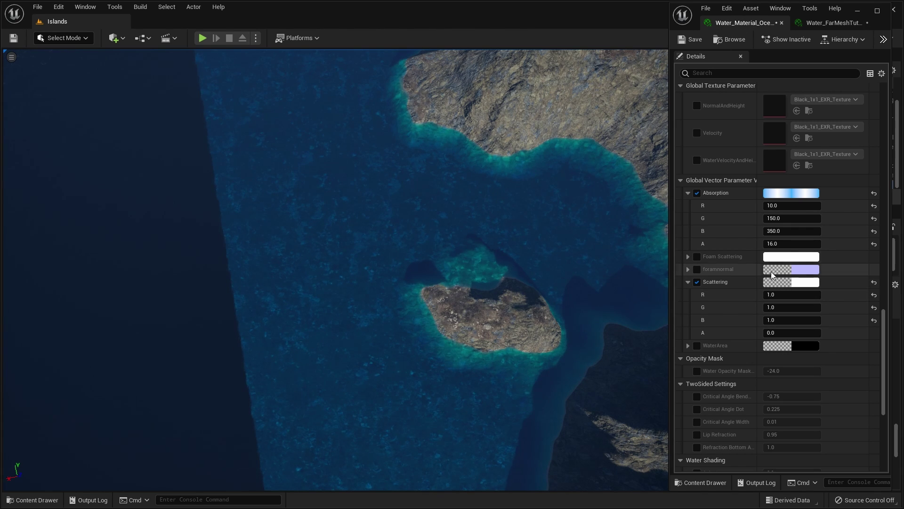
pyautogui.click(772, 333)
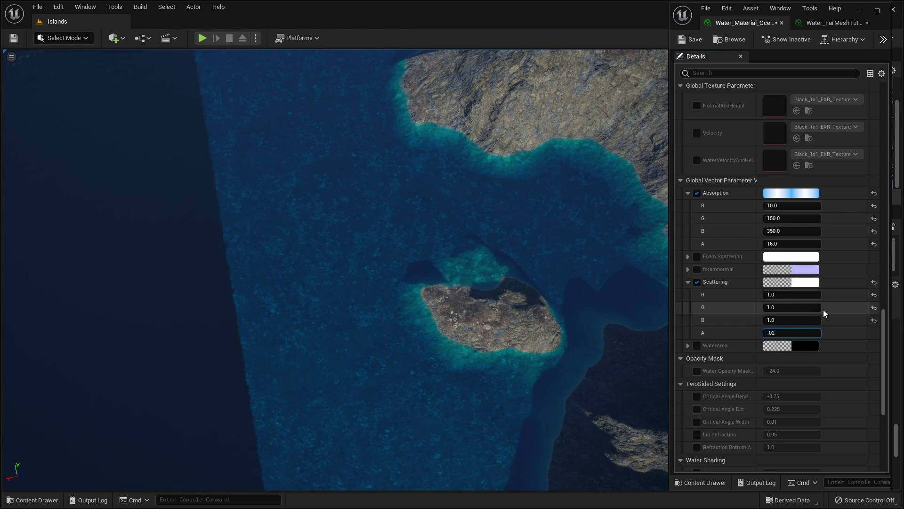
pyautogui.press('Return')
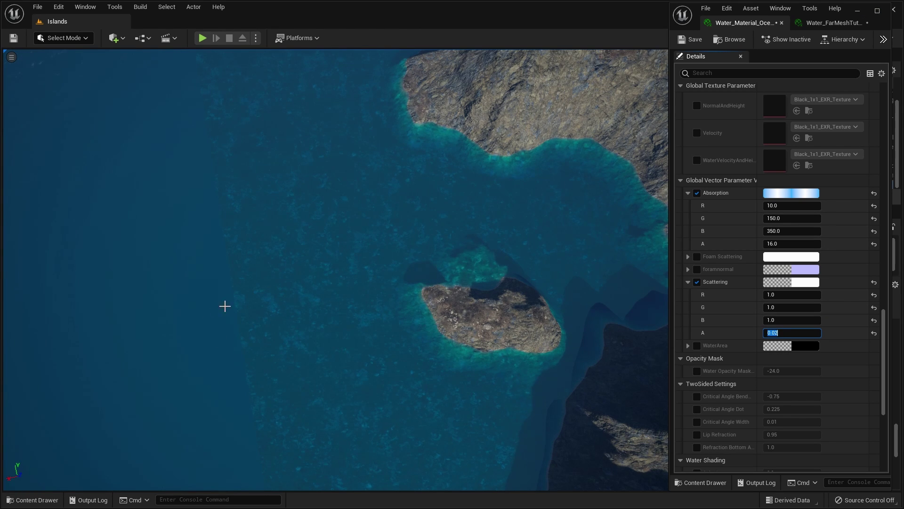
pyautogui.click(791, 243)
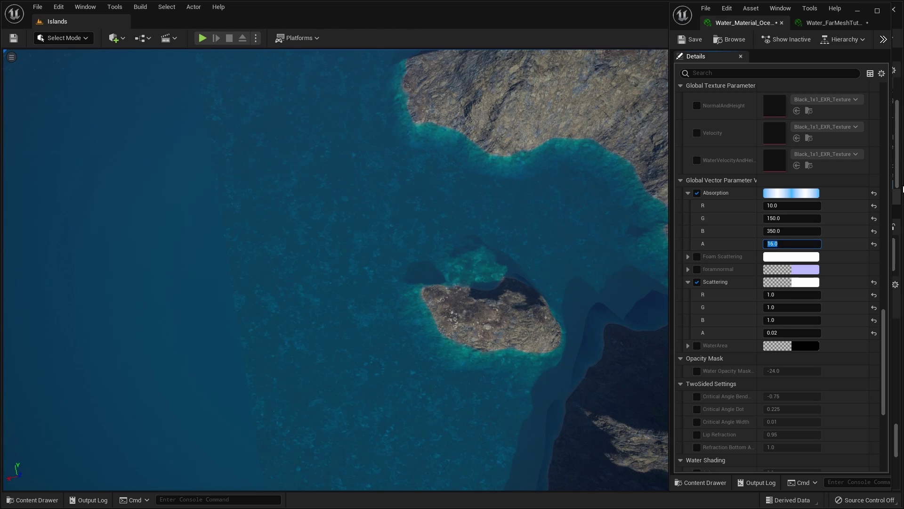
pyautogui.press('Return')
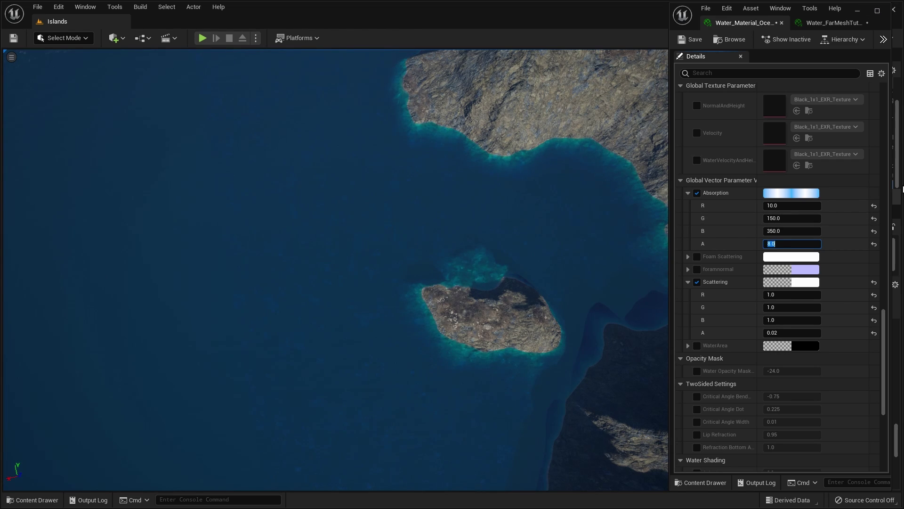
pyautogui.moveTo(455, 217); pyautogui.dragTo(473, 257, button='right')
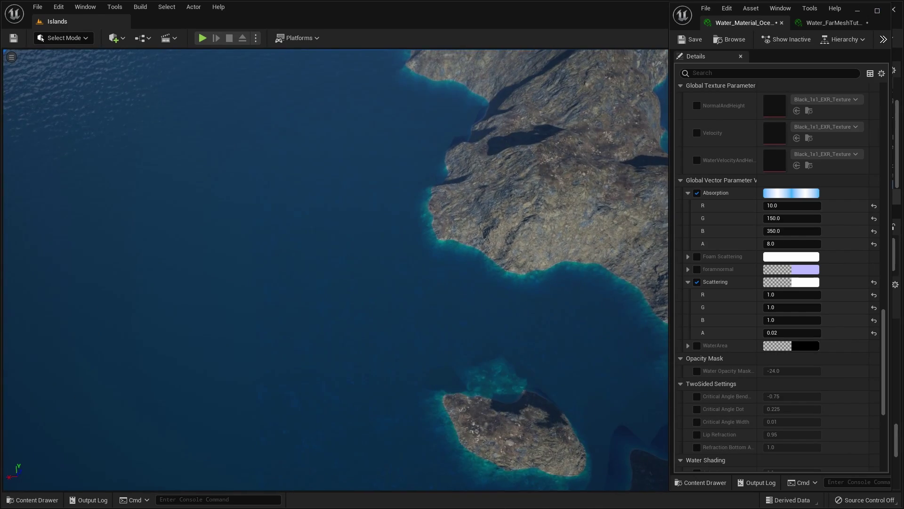
# Set Absorption A to 16 and Scattering A to 0 in Water_Material_OceanTutorial
pyautogui.click(775, 244)
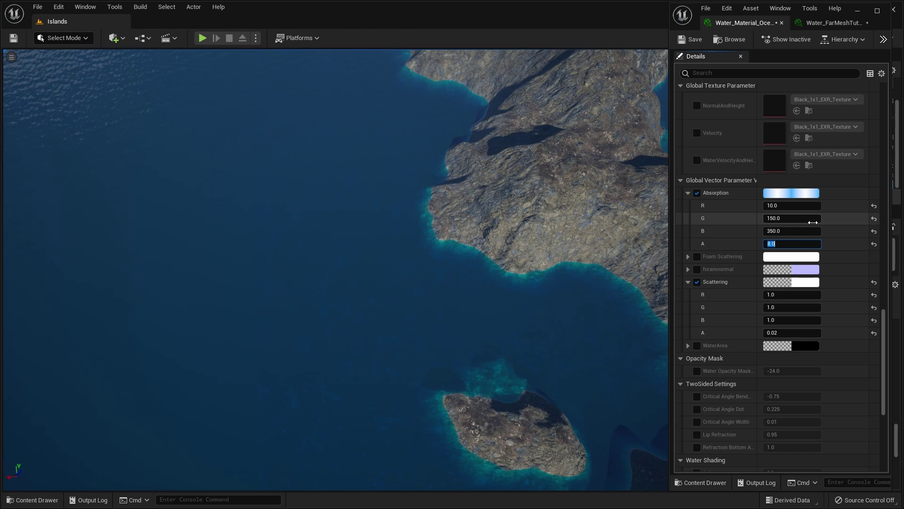
pyautogui.write('16')
pyautogui.press('Return')
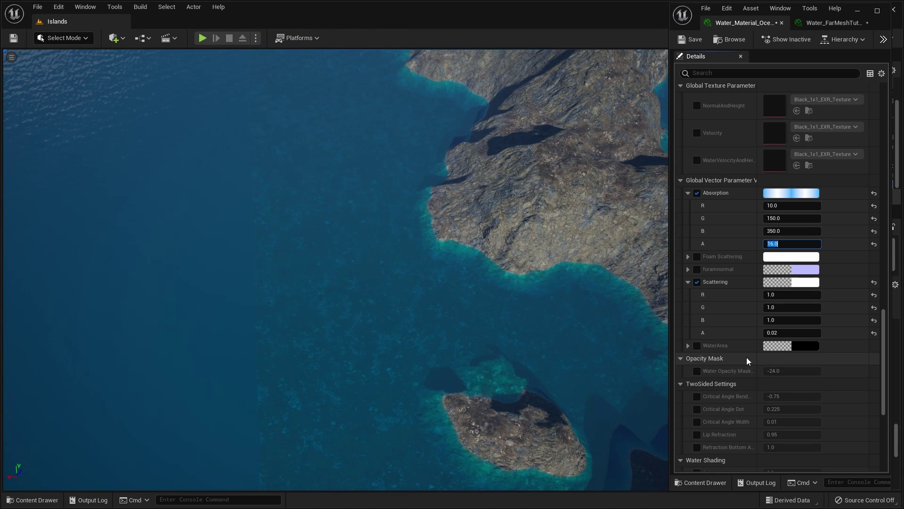
pyautogui.click(782, 331)
pyautogui.write('0')
pyautogui.press('Return')
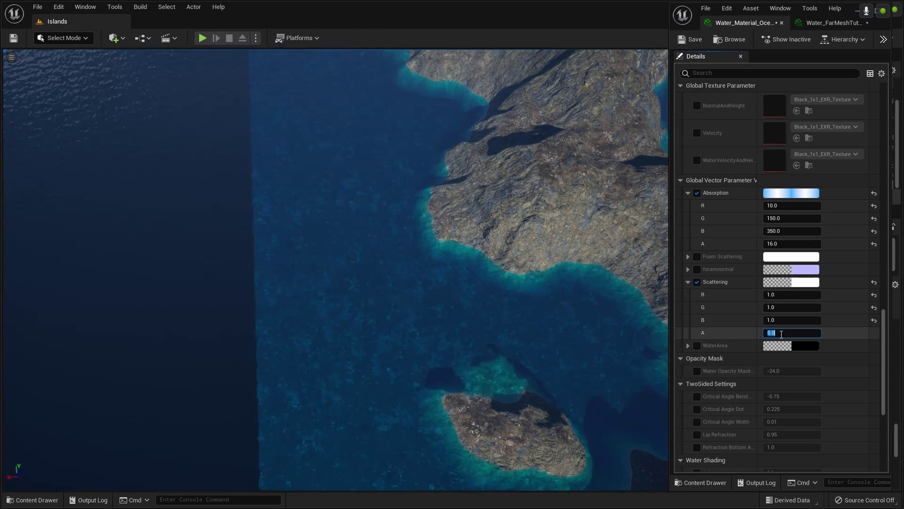
# Save the Water_Material_OceanTutorial and Water_FarMeshTutorial materials and close both material editors
pyautogui.click(447, 286)
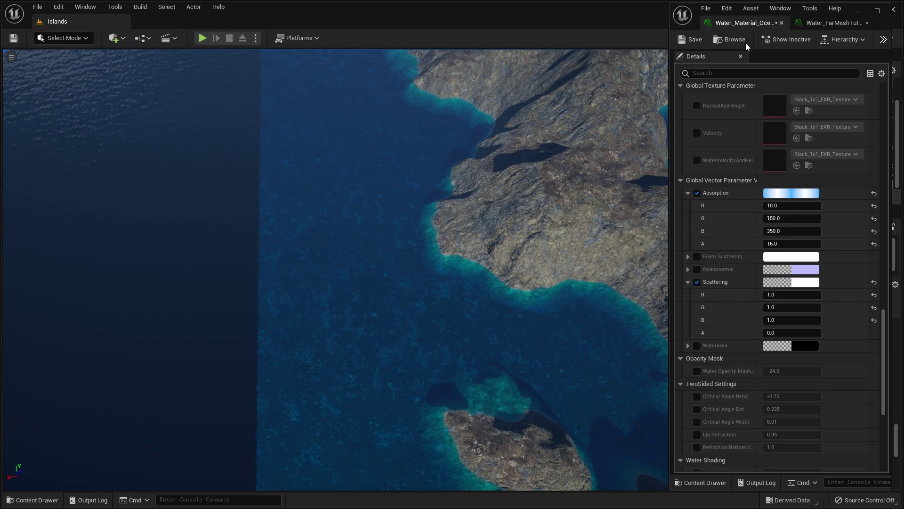
pyautogui.click(690, 39)
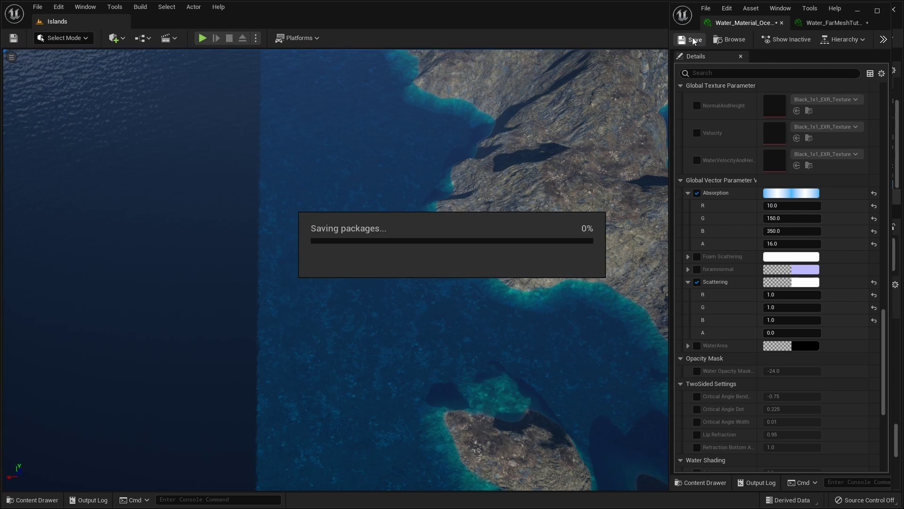
pyautogui.click(831, 24)
pyautogui.click(692, 40)
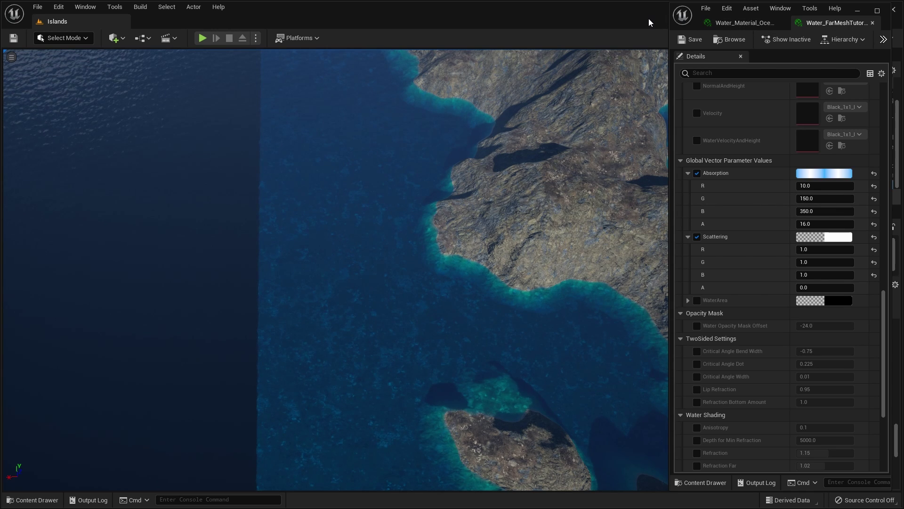
pyautogui.click(783, 23)
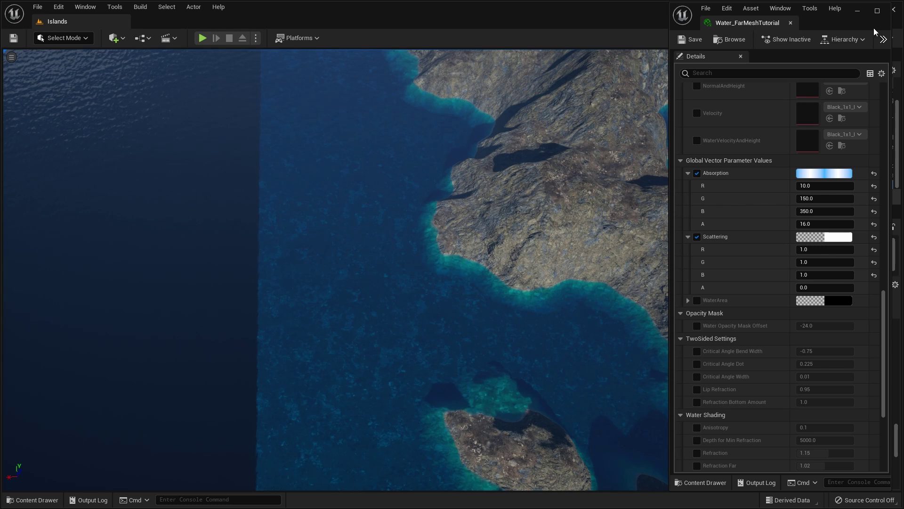
pyautogui.click(790, 23)
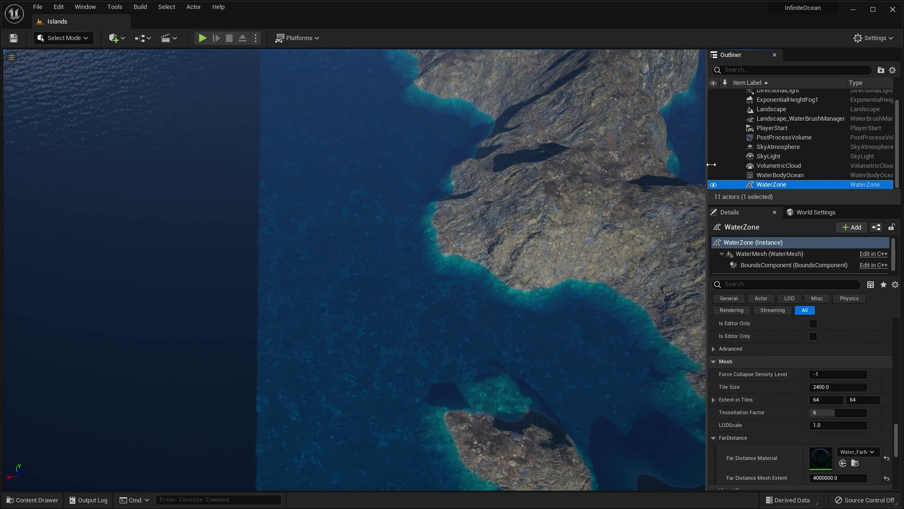
# Set the Channel Depth in WaterBodyOcean's terrain curve settings to 8000 and deselect the actor
pyautogui.click(778, 176)
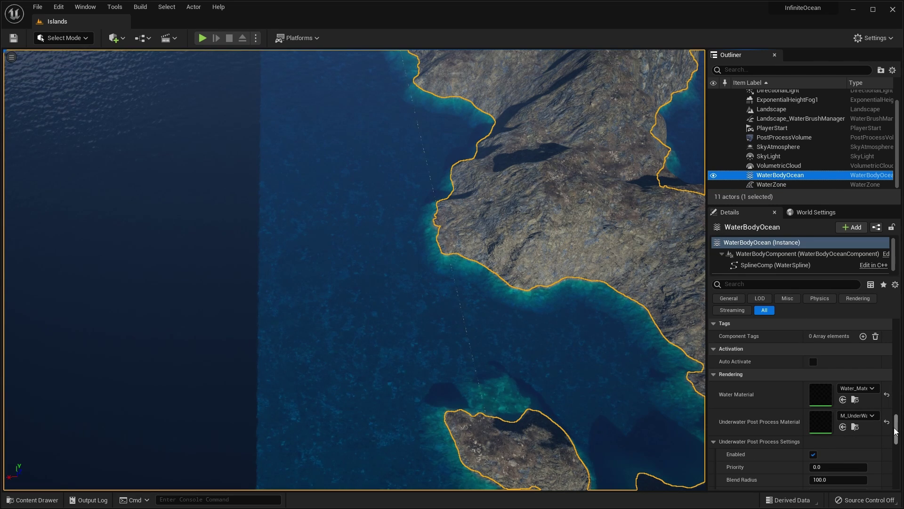
pyautogui.moveTo(896, 430); pyautogui.dragTo(889, 349)
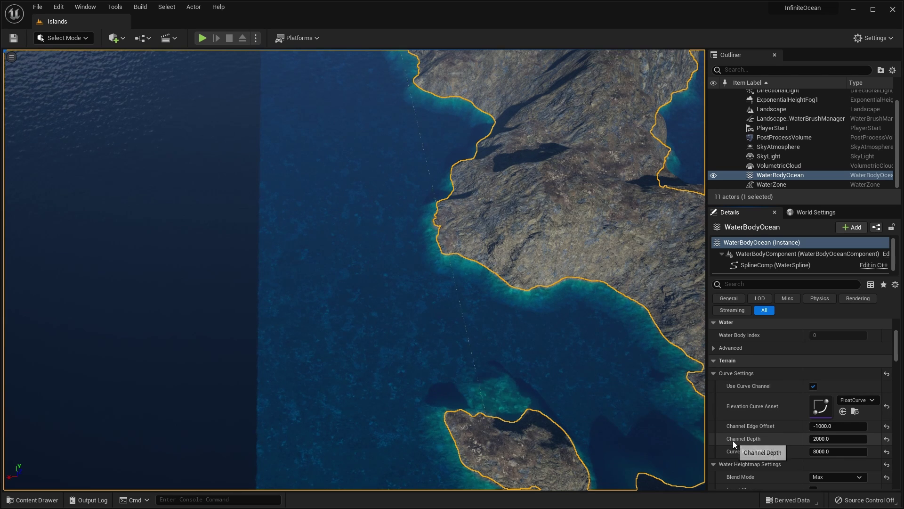
pyautogui.moveTo(817, 438)
pyautogui.click(818, 438)
pyautogui.write('8000')
pyautogui.press('Return')
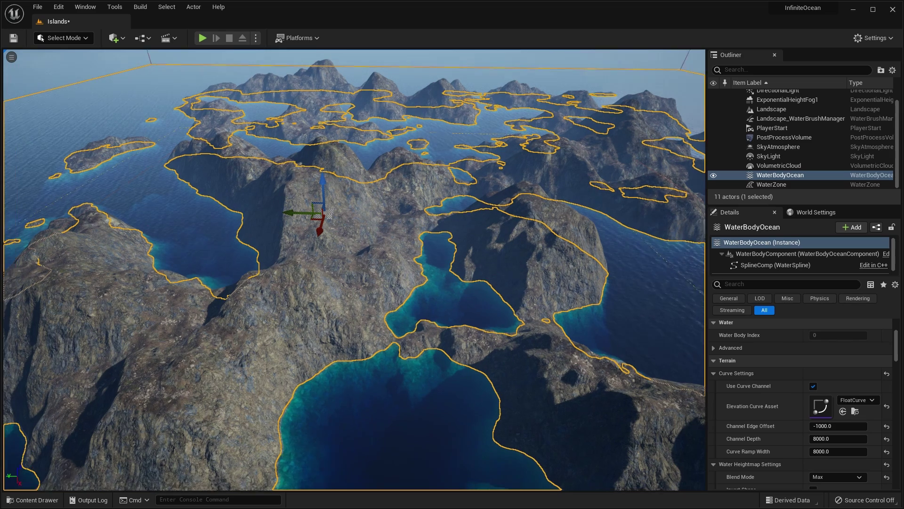
pyautogui.press('Escape')
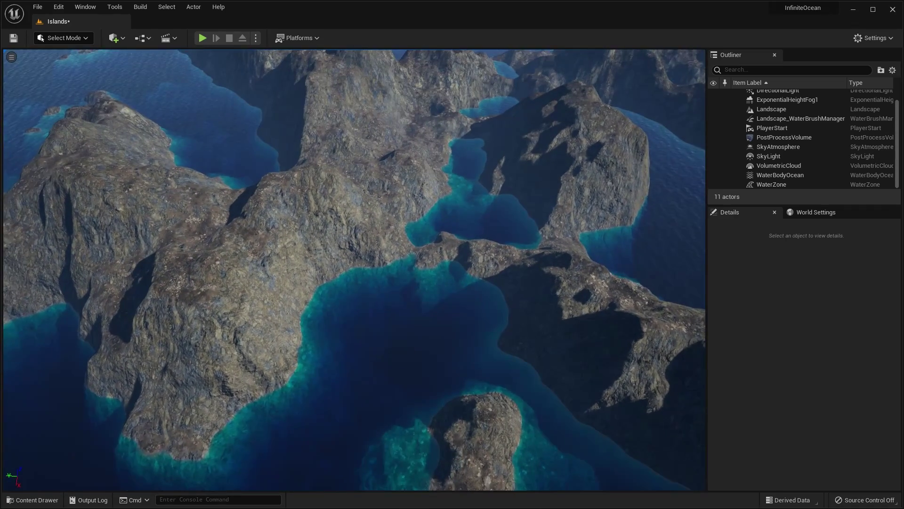
# Play the level, run and jump with the character across the island terrain, and stop the play session
pyautogui.hotkey('alt', 'p')
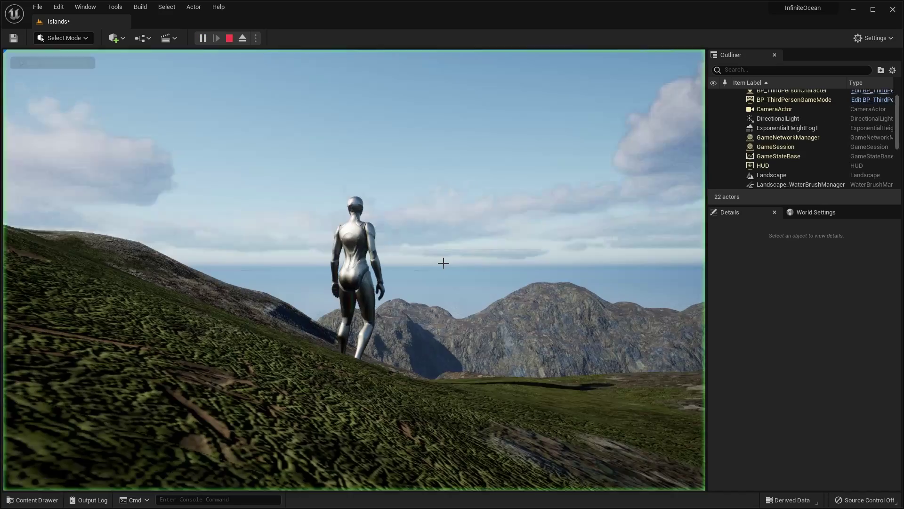
pyautogui.click(430, 280)
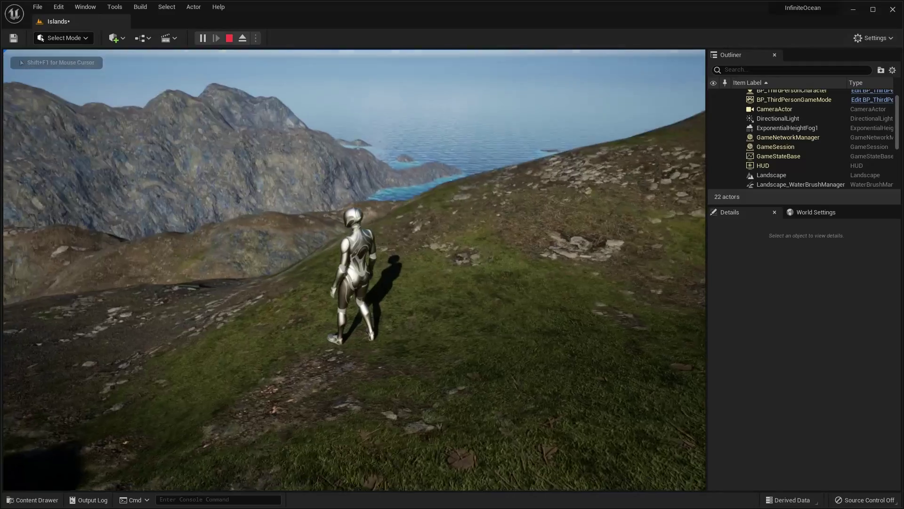
pyautogui.press('w')
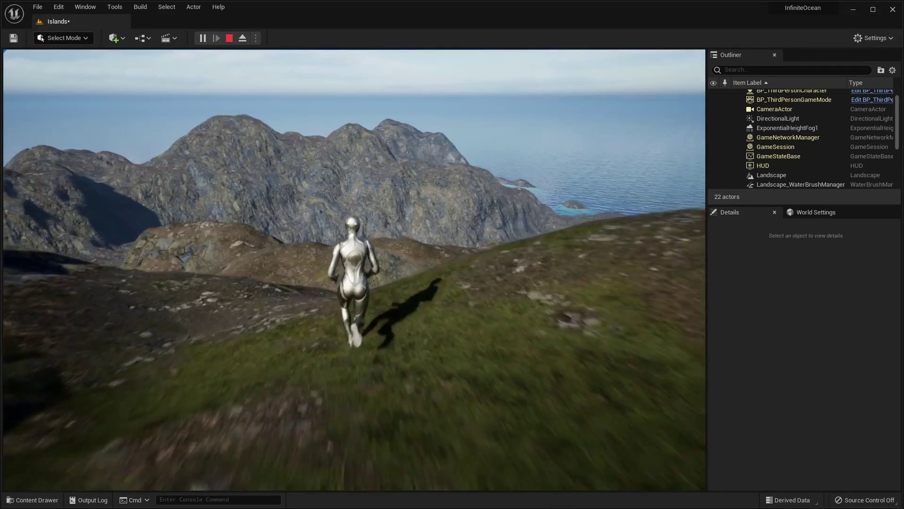
pyautogui.press('space')
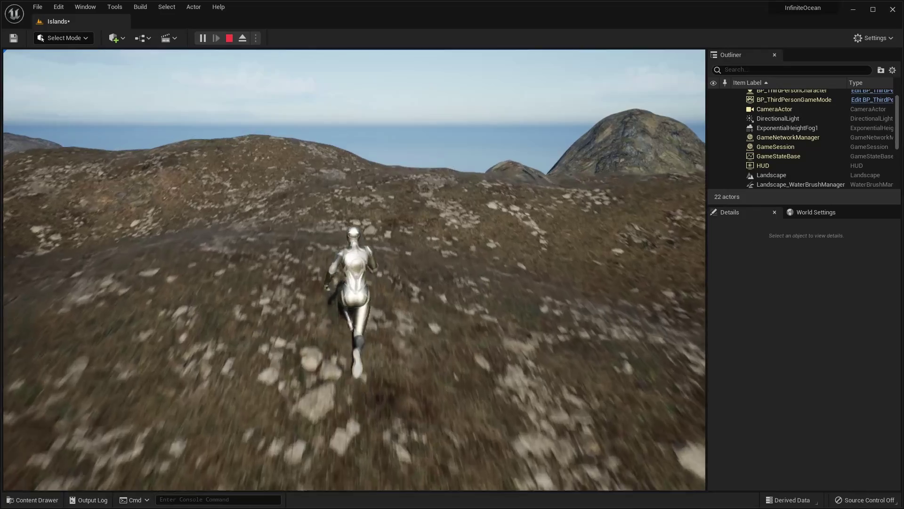
pyautogui.press('Escape')
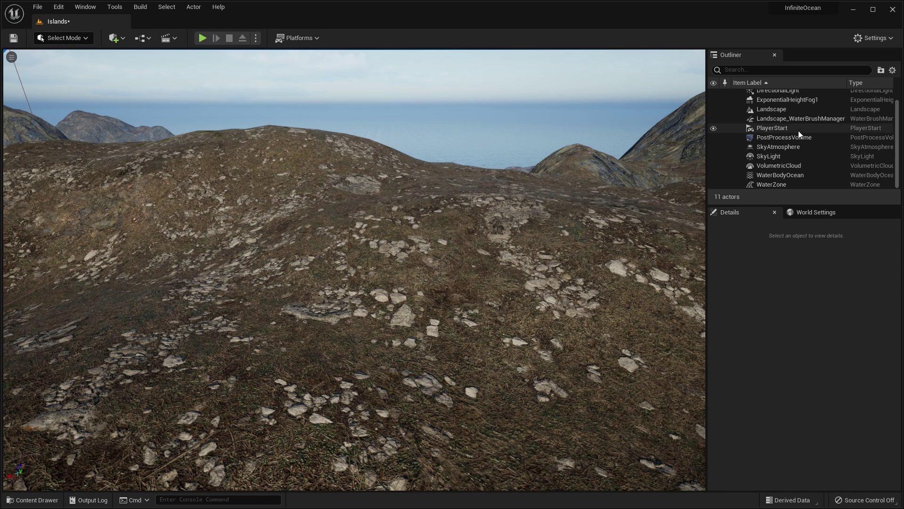
# Set the Z location of WaterBodyOcean to 5000
pyautogui.click(777, 175)
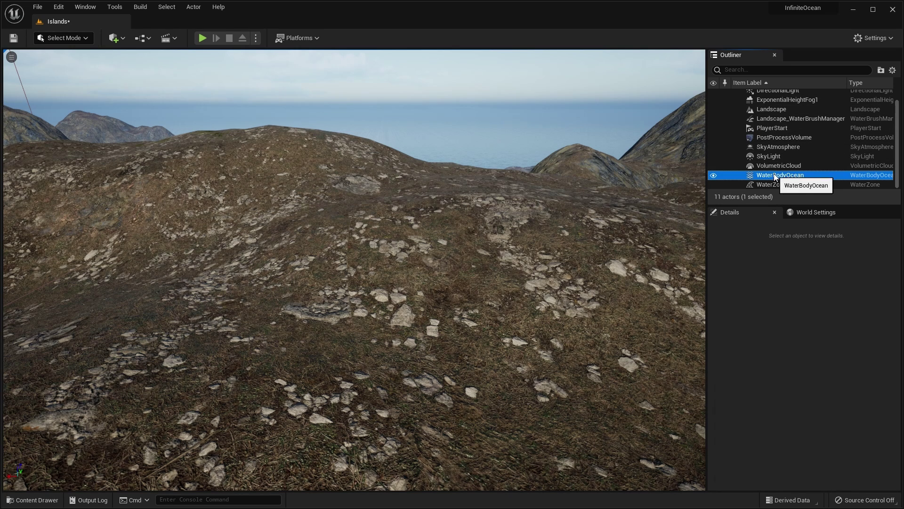
pyautogui.scroll(3, 892, 362)
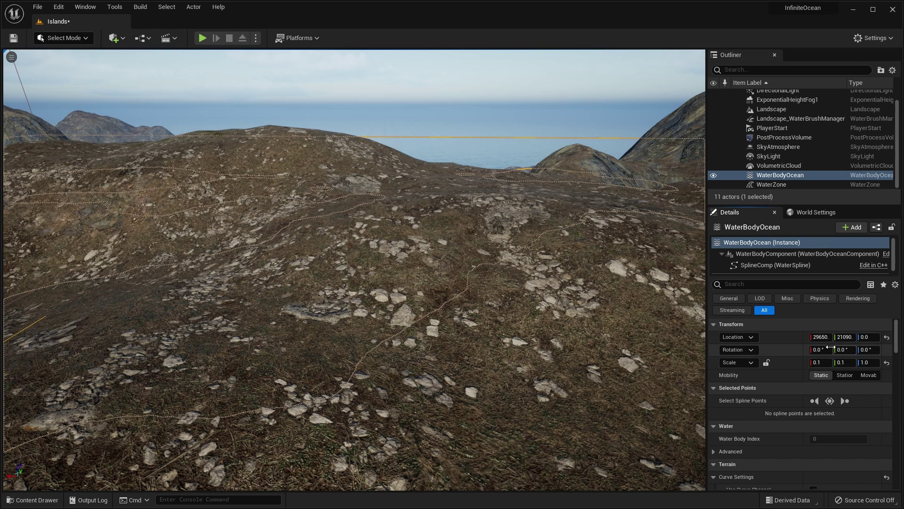
pyautogui.click(865, 336)
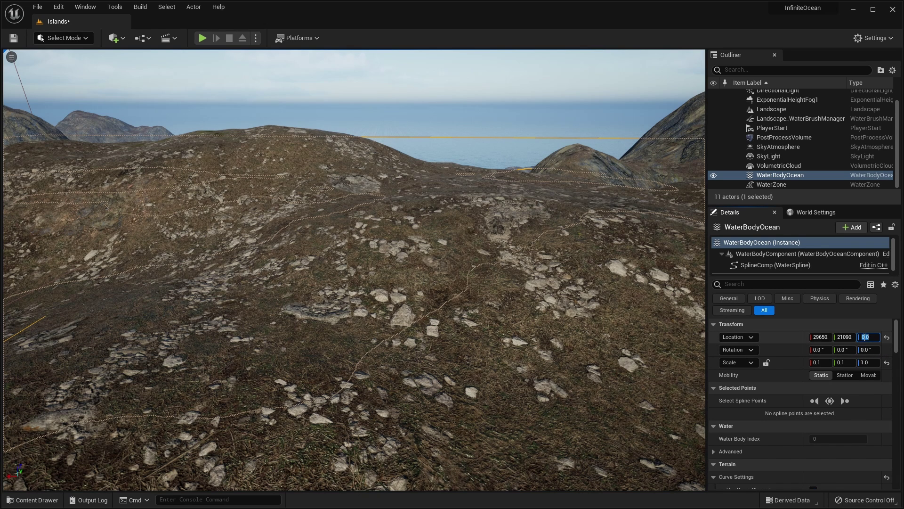
pyautogui.write('5000')
pyautogui.press('Return')
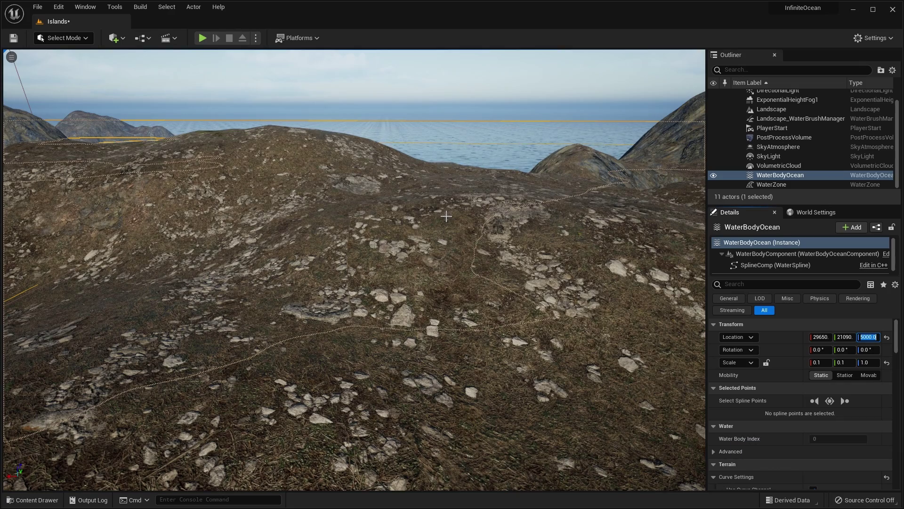
# Lower the viewport camera speed to 3 and inspect the waves near the shore up close with the ocean deselected
pyautogui.moveTo(444, 216); pyautogui.dragTo(444, 216, button='right')
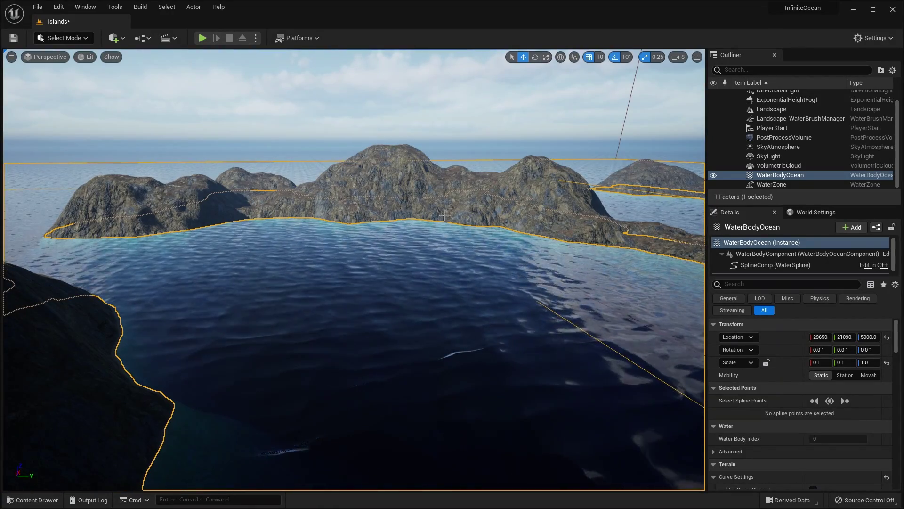
pyautogui.click(678, 57)
pyautogui.click(744, 79)
pyautogui.moveTo(735, 79); pyautogui.dragTo(708, 80)
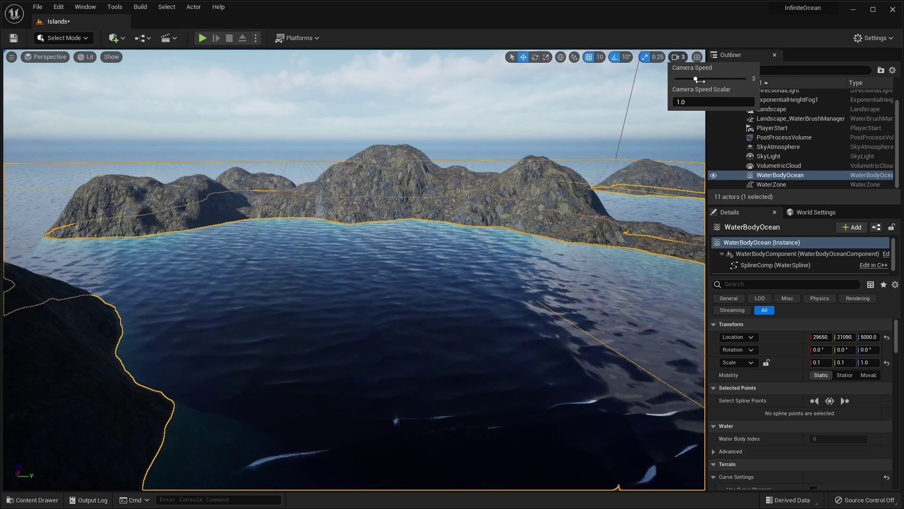
pyautogui.moveTo(529, 205)
pyautogui.mouseDown(button='right')
pyautogui.moveTo(530, 230)
pyautogui.moveTo(529, 203)
pyautogui.moveTo(546, 204)
pyautogui.moveTo(522, 203)
pyautogui.moveTo(531, 209)
pyautogui.mouseUp(button='right')
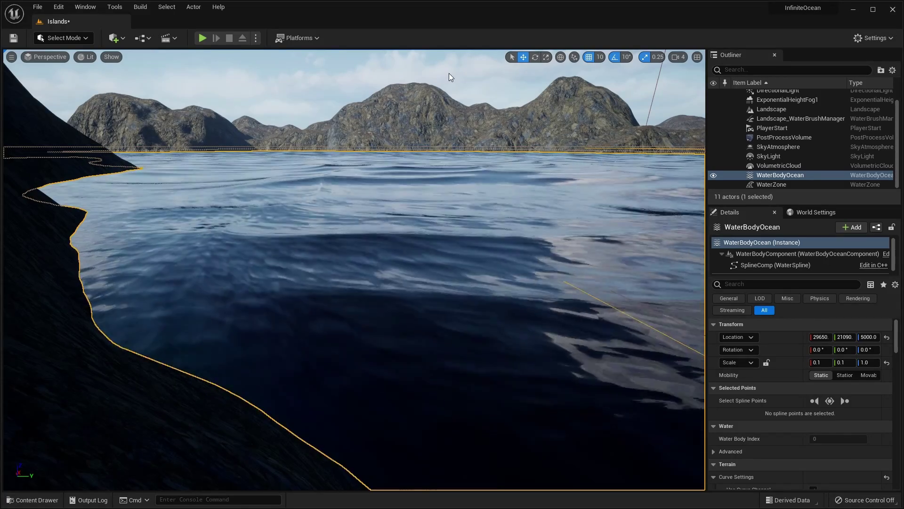
pyautogui.click(448, 72)
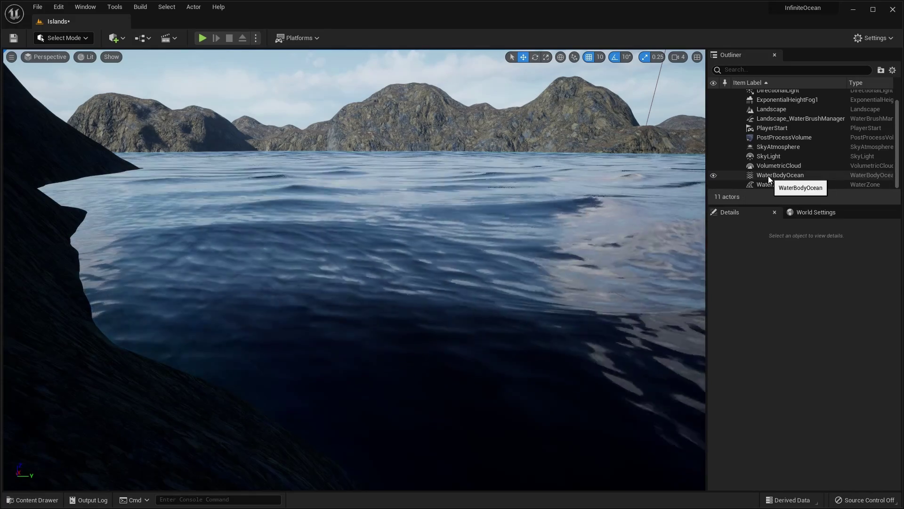
# Locate the GerstnerWaves_Ocean asset used by WaterBodyOcean and copy it into the project's Content folder
pyautogui.click(768, 176)
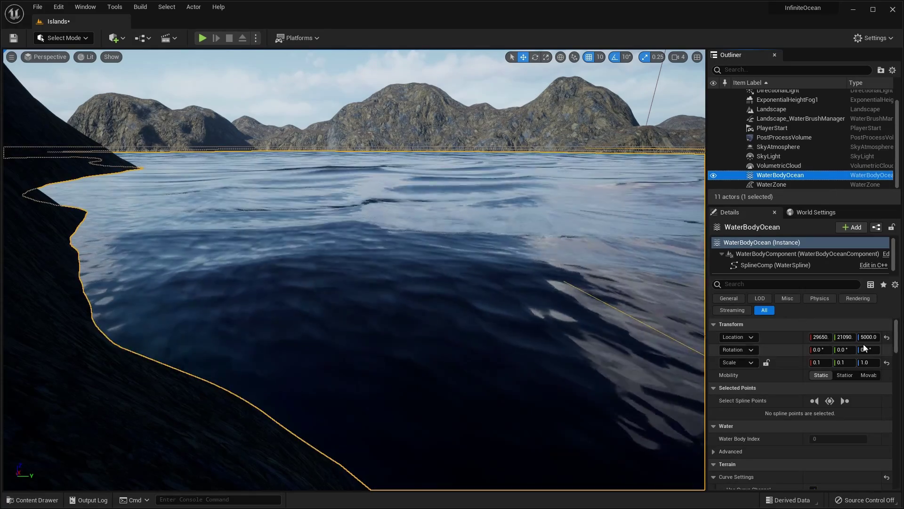
pyautogui.scroll(-2, 733, 369)
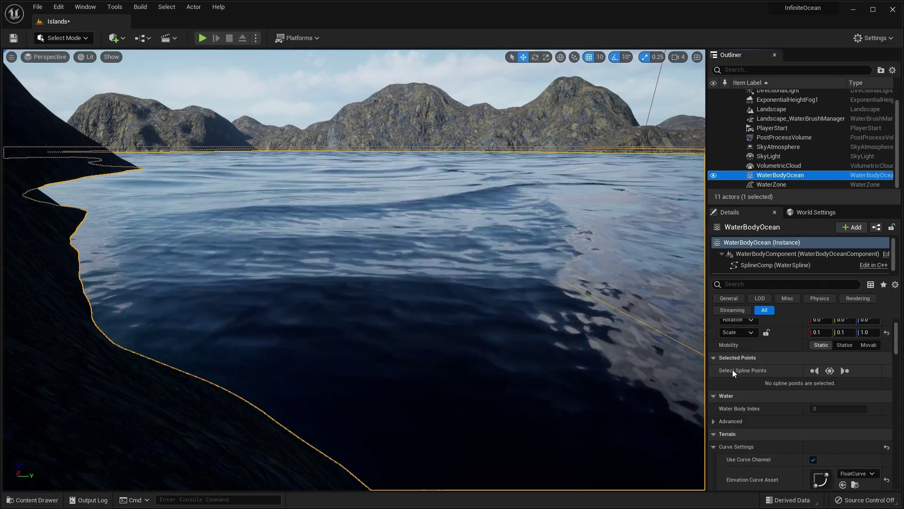
pyautogui.scroll(-10, 733, 369)
pyautogui.scroll(-10, 732, 369)
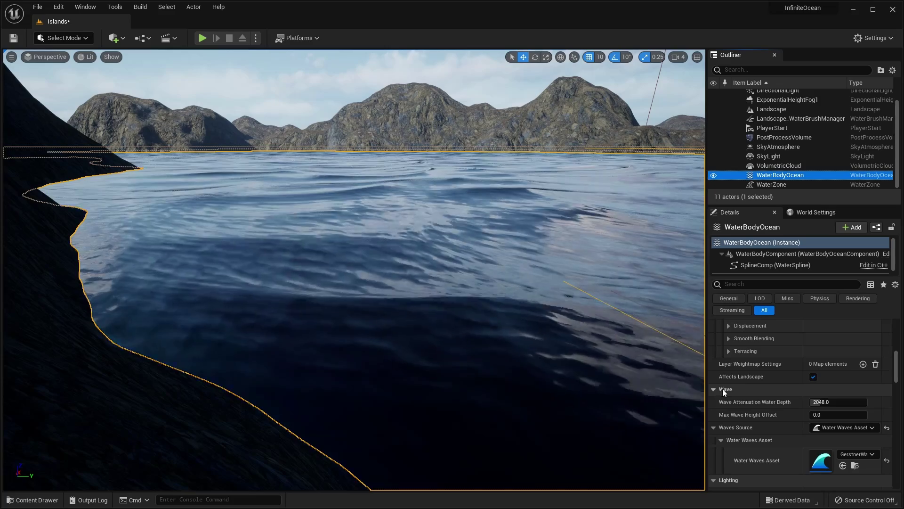
pyautogui.scroll(-2, 723, 389)
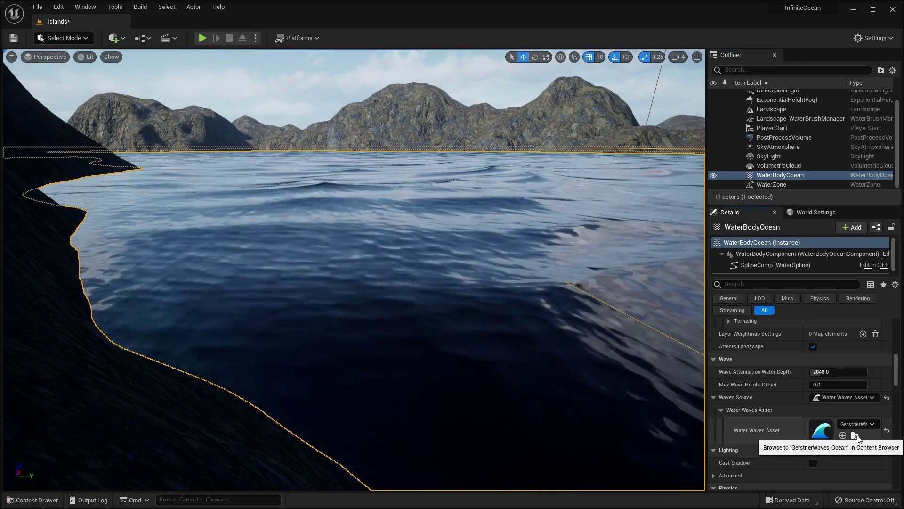
pyautogui.click(856, 435)
pyautogui.moveTo(151, 454); pyautogui.dragTo(152, 344)
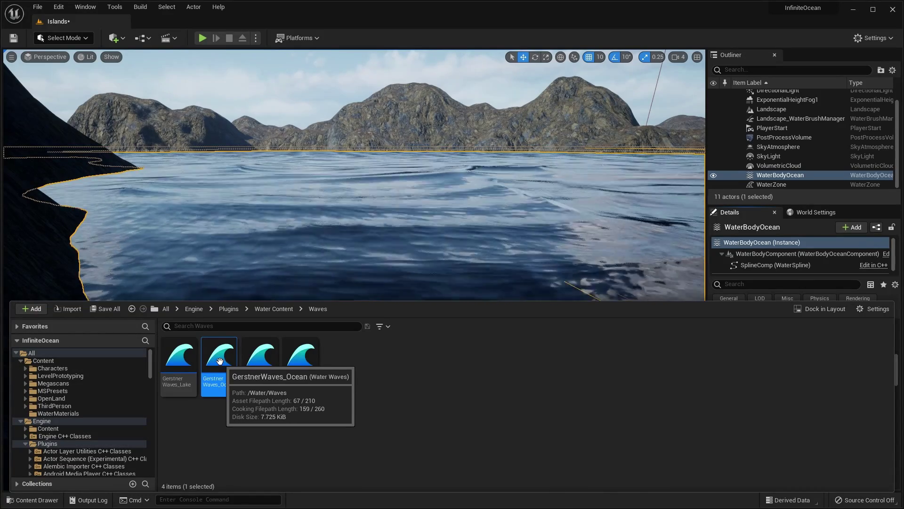
pyautogui.moveTo(219, 362); pyautogui.dragTo(61, 363)
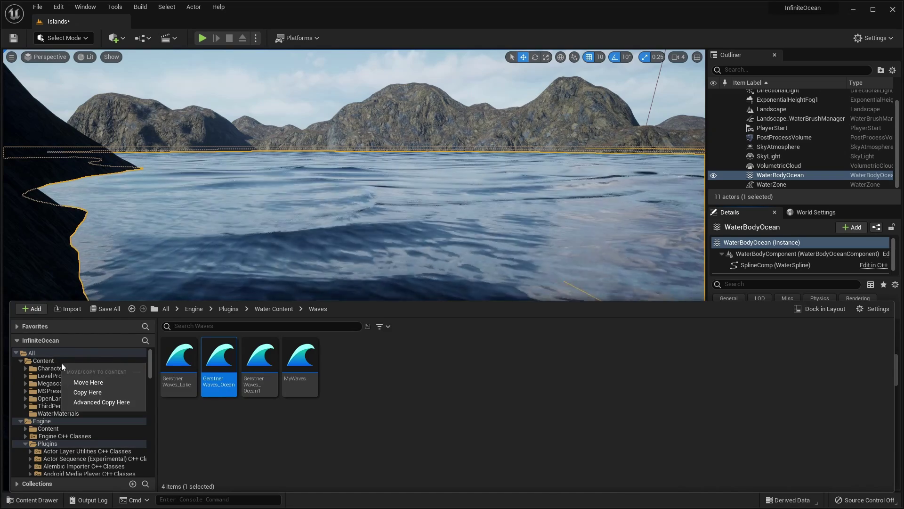
pyautogui.click(92, 392)
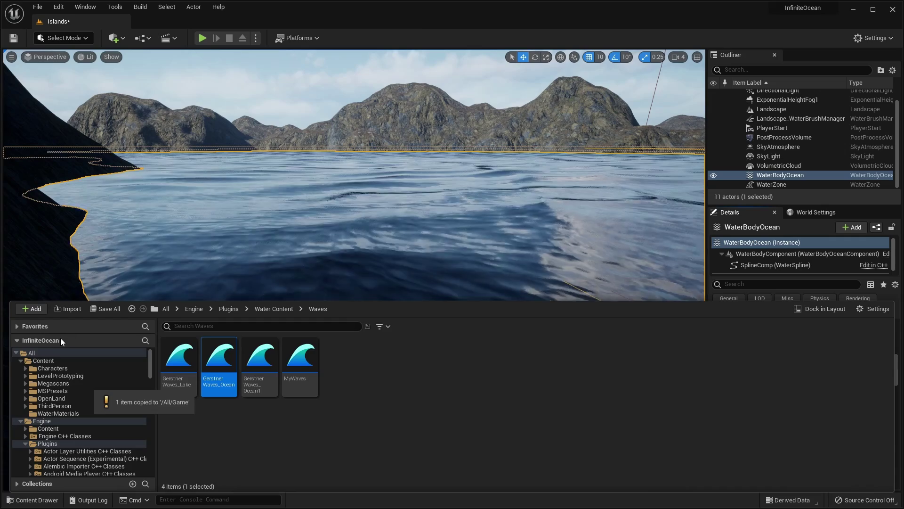
# Rename the copied wave asset in the Content folder as GerstnerWaves_OceanTutorial
pyautogui.click(43, 359)
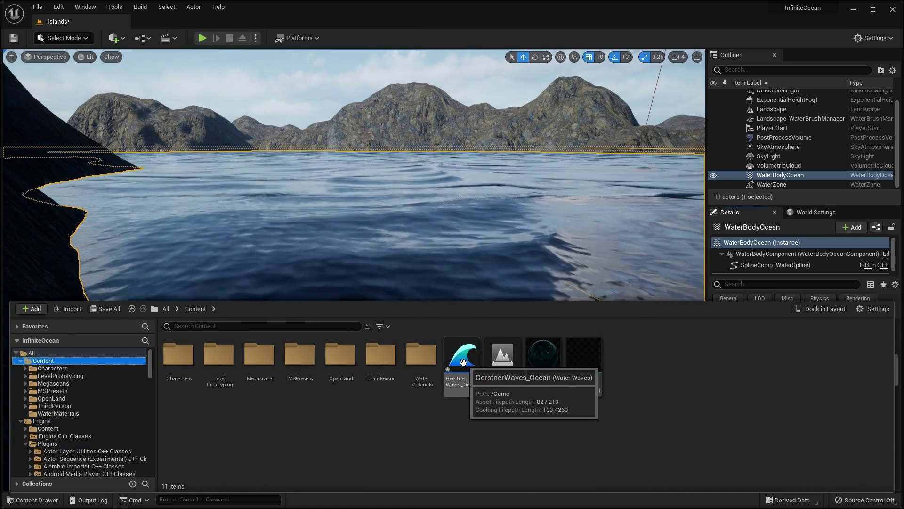
pyautogui.click(463, 361)
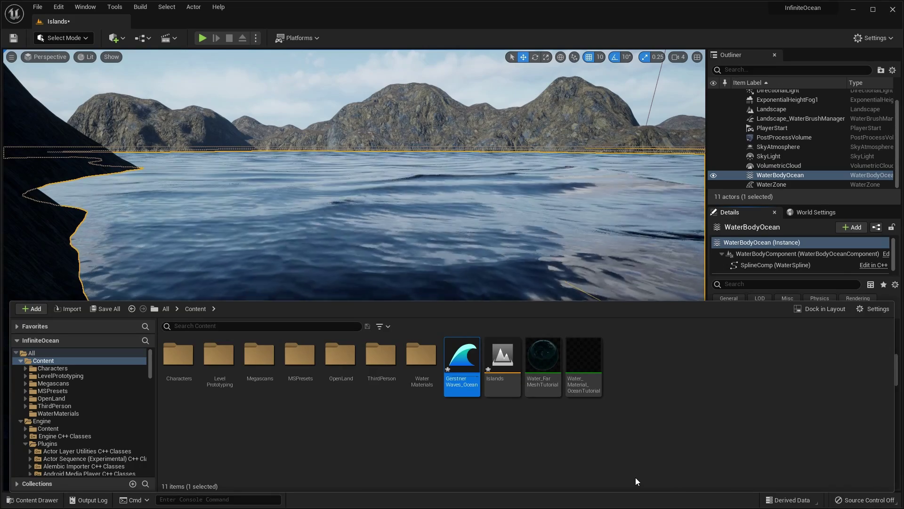
pyautogui.press('F2')
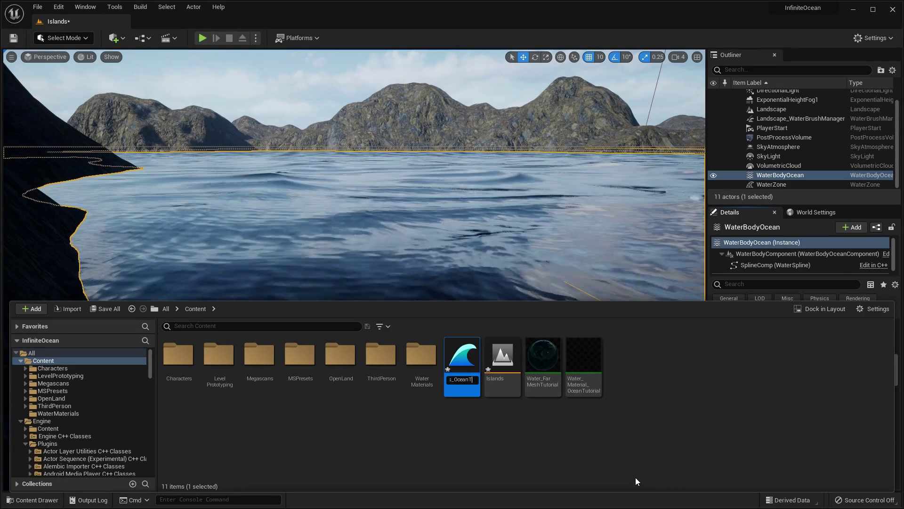
pyautogui.press('Return')
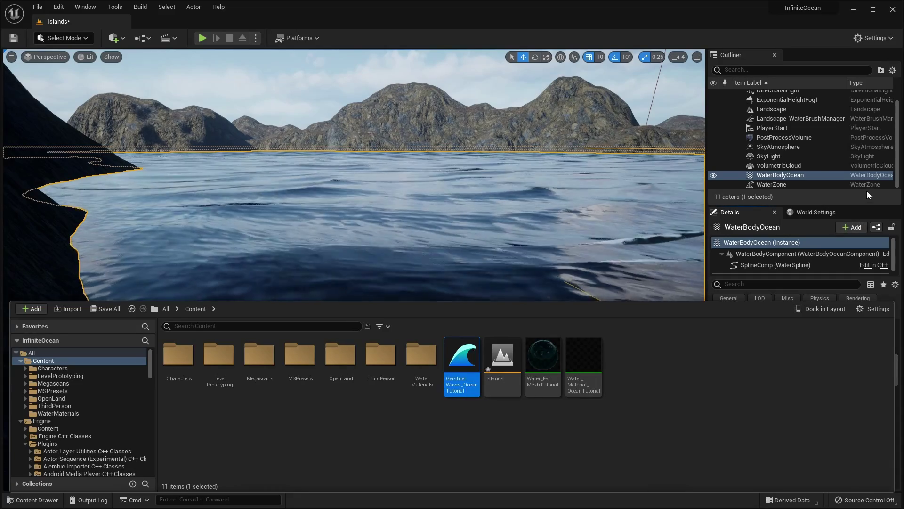
# Assign GerstnerWaves_OceanTutorial as the Water Waves Asset of WaterBodyOcean
pyautogui.click(795, 175)
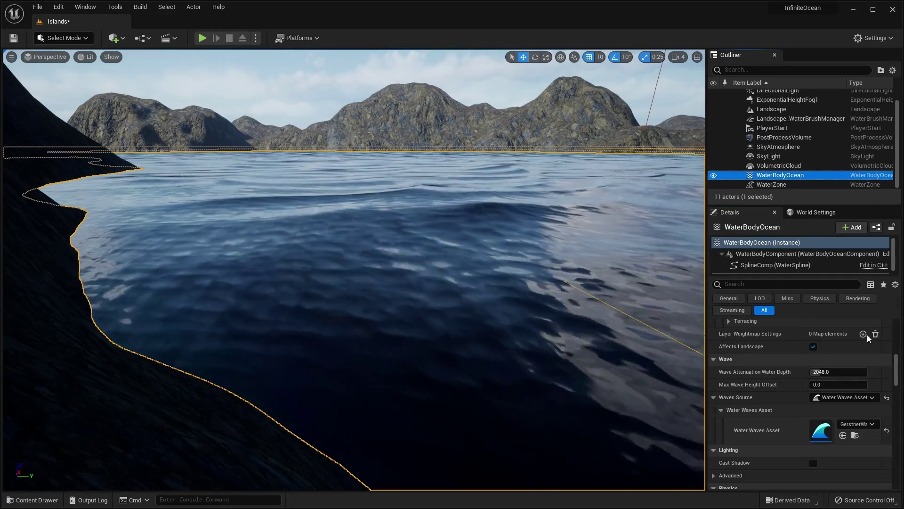
pyautogui.click(857, 424)
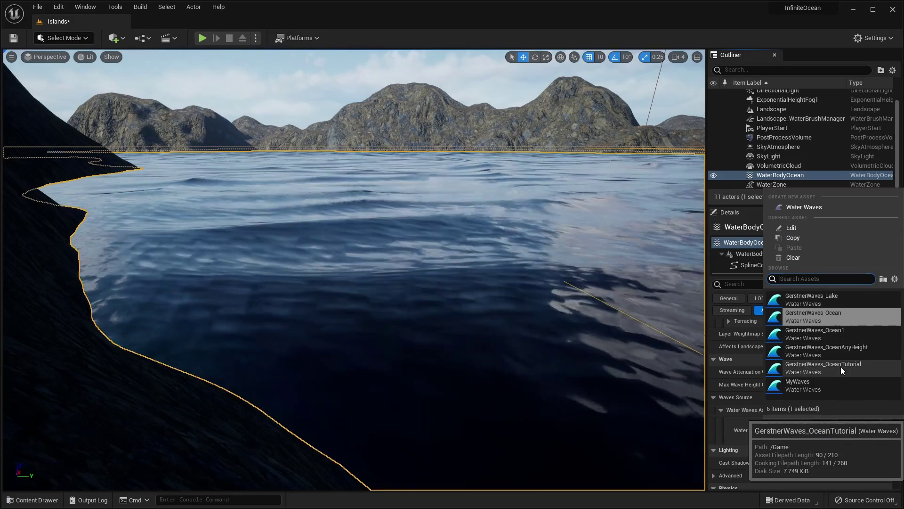
pyautogui.click(841, 366)
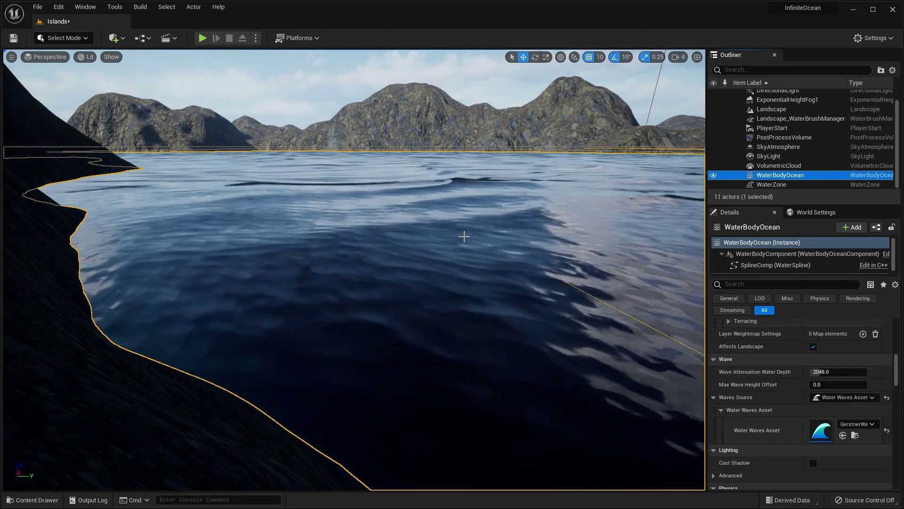
# Open GerstnerWaves_OceanTutorial for editing and set Num Waves to 5 and Randomness to 1
pyautogui.hotkey('ctrl', 'space')
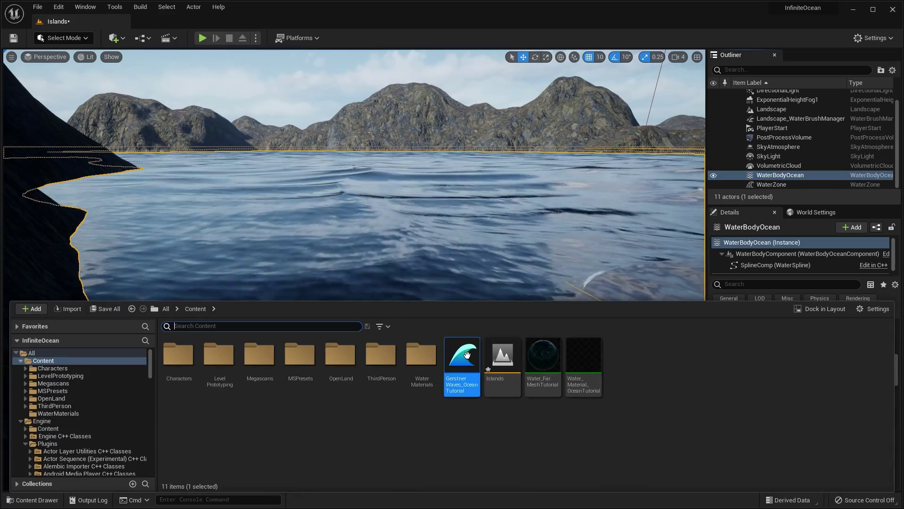
pyautogui.doubleClick(463, 361)
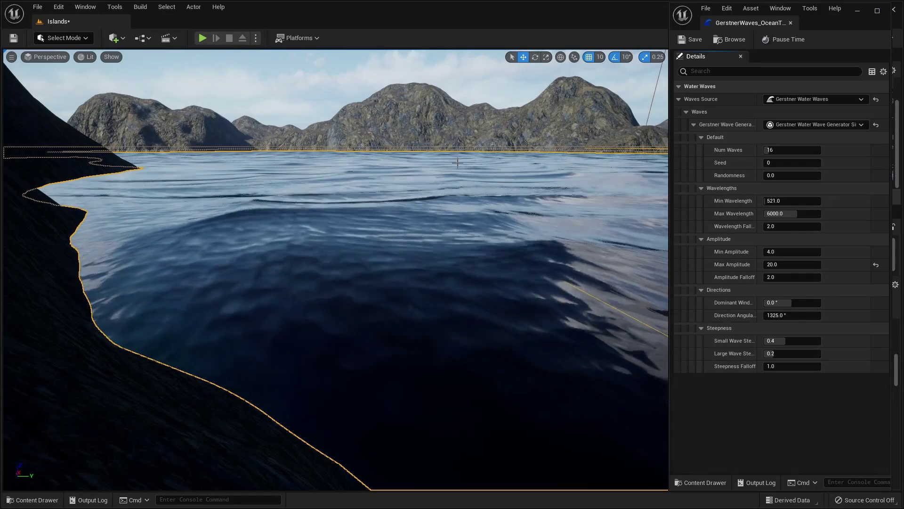
pyautogui.click(771, 149)
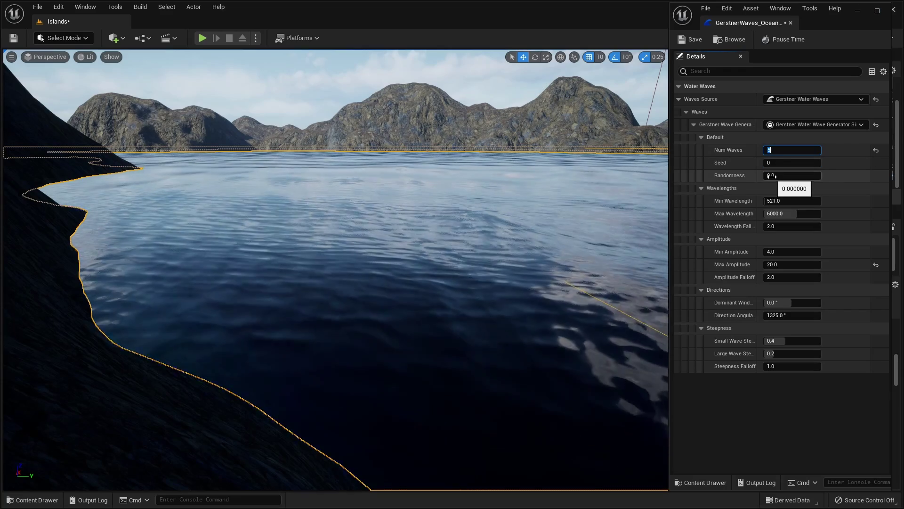
pyautogui.write('1')
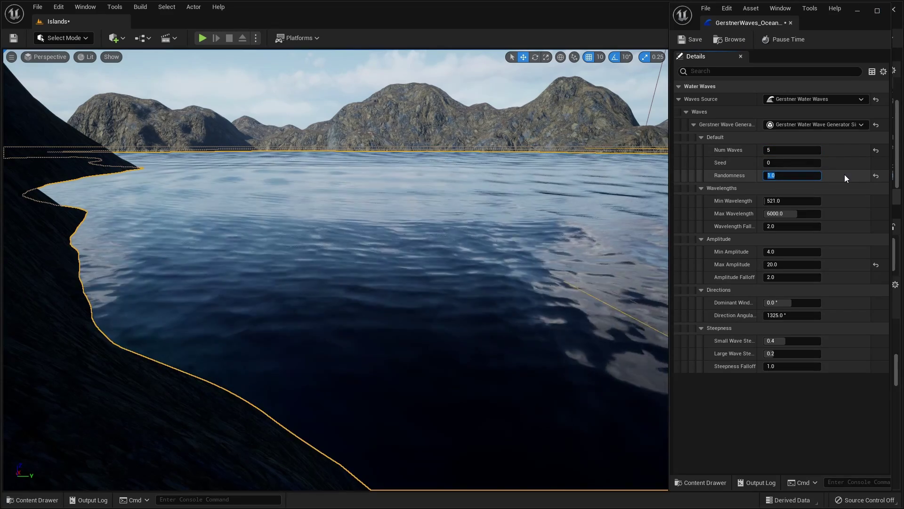
pyautogui.press('Return')
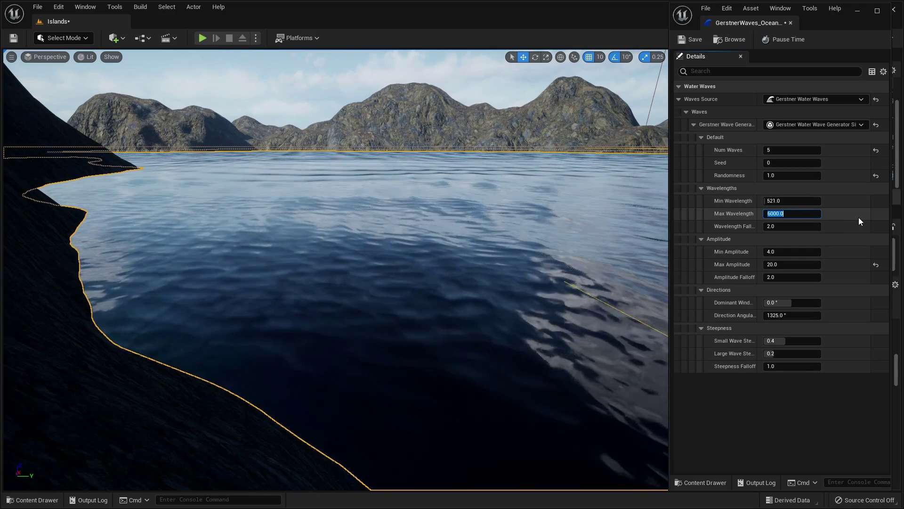
# Try Max Wavelength values of 3000 and 1000 on the wave asset, and restore it to 6000
pyautogui.write('3000')
pyautogui.press('Return')
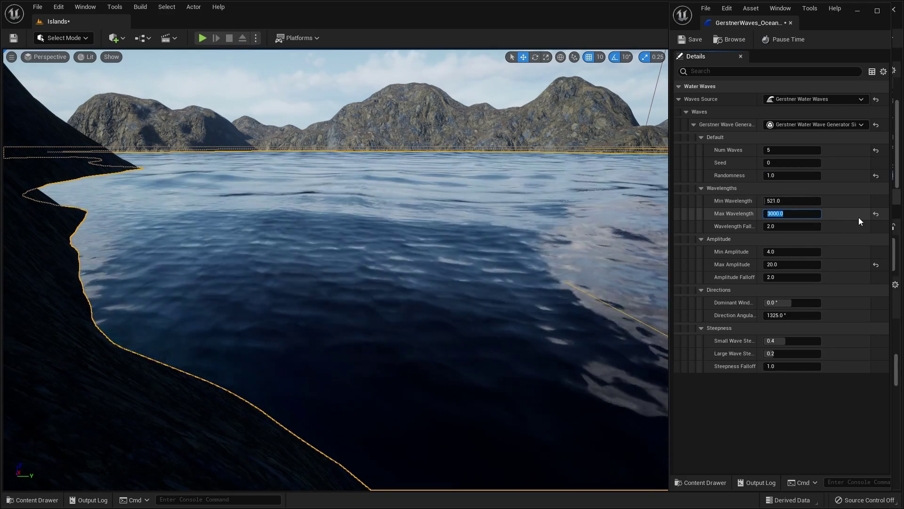
pyautogui.write('1000')
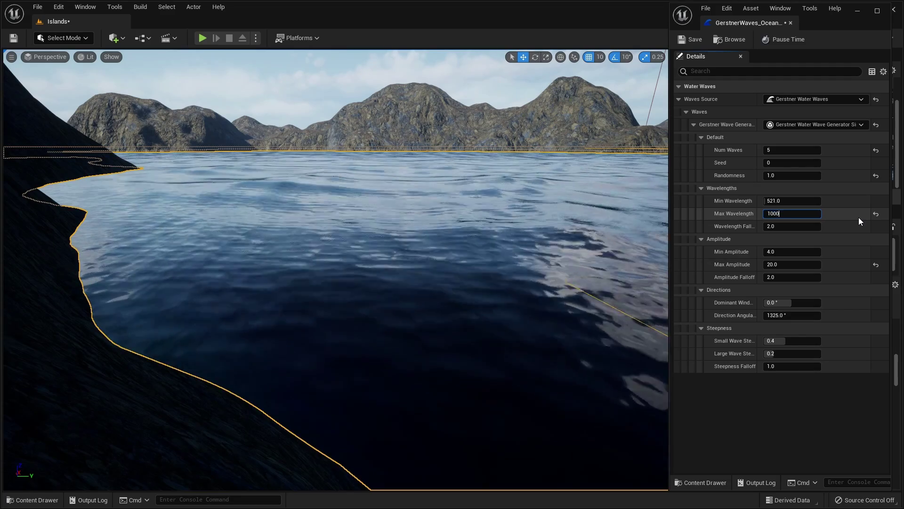
pyautogui.press('Return')
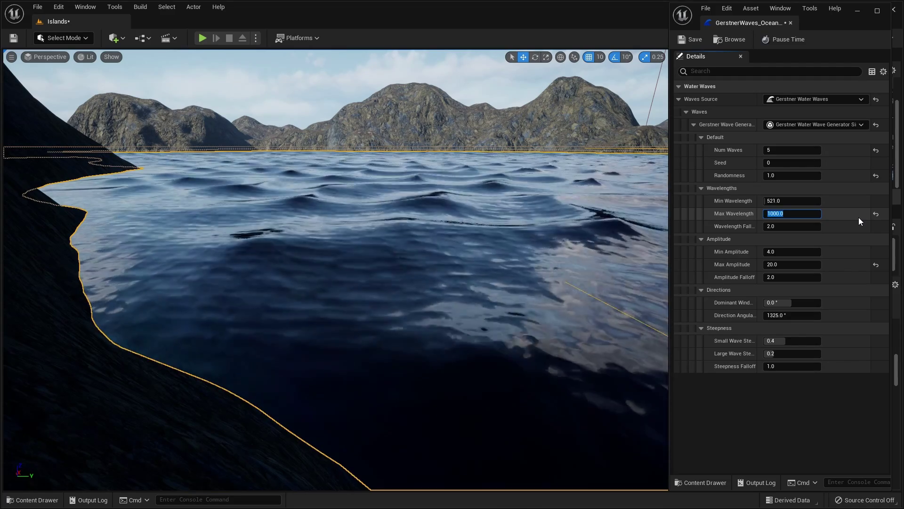
pyautogui.write('6000')
pyautogui.press('Return')
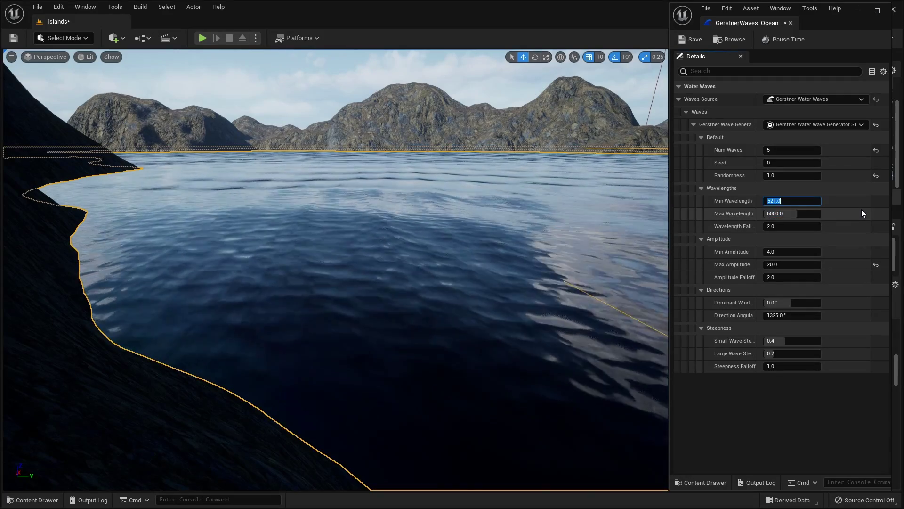
# Set the wave asset's Min Wavelength to 1000 and its amplitude range to a minimum of 2 and a maximum of 6
pyautogui.write('1000')
pyautogui.press('Return')
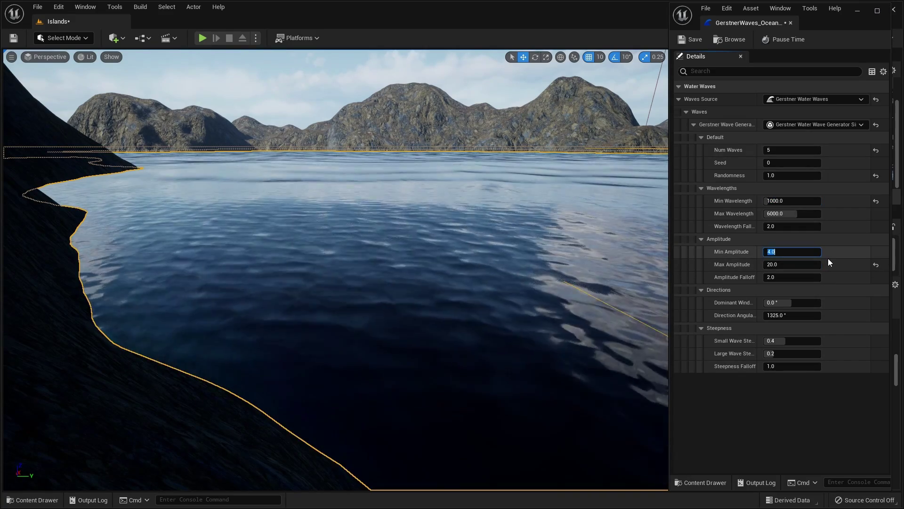
pyautogui.write('2')
pyautogui.press('Return')
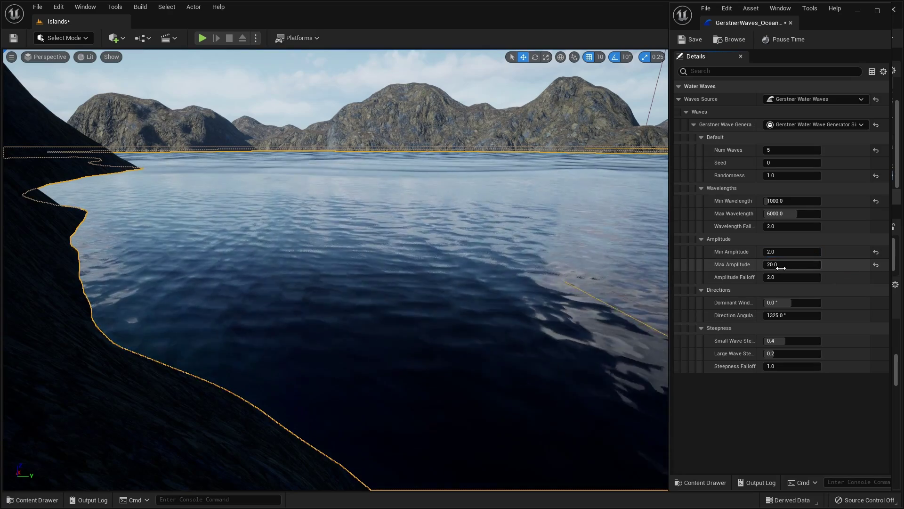
pyautogui.click(780, 265)
pyautogui.write('6')
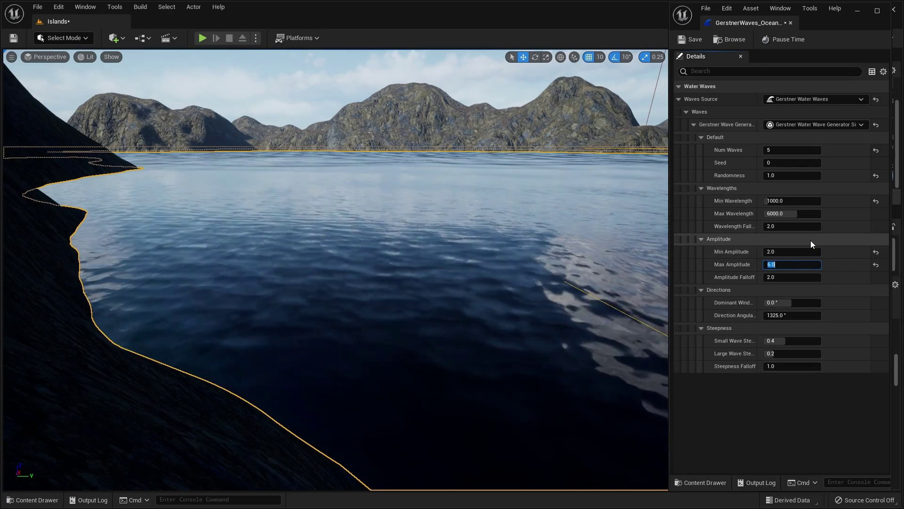
pyautogui.press('Return')
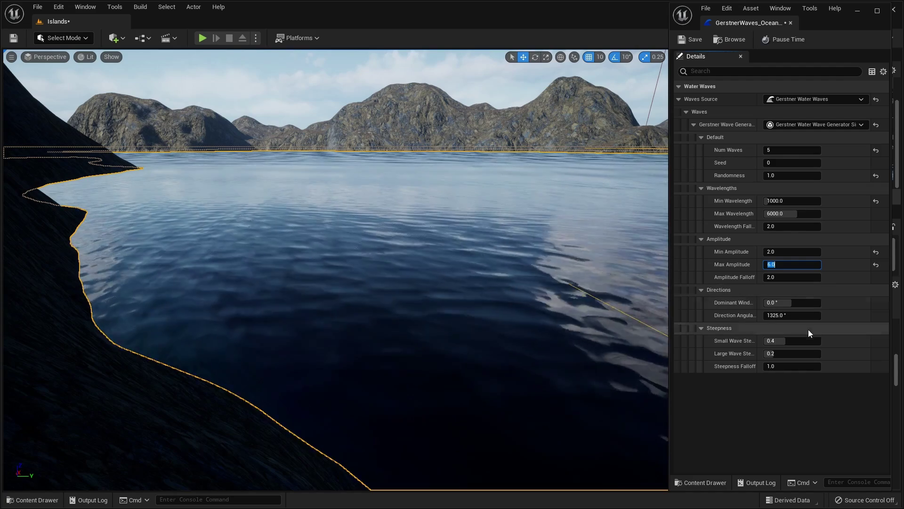
# Set the waves' direction angular spread to 90 degrees and inspect the ocean around the islands from above
pyautogui.click(784, 315)
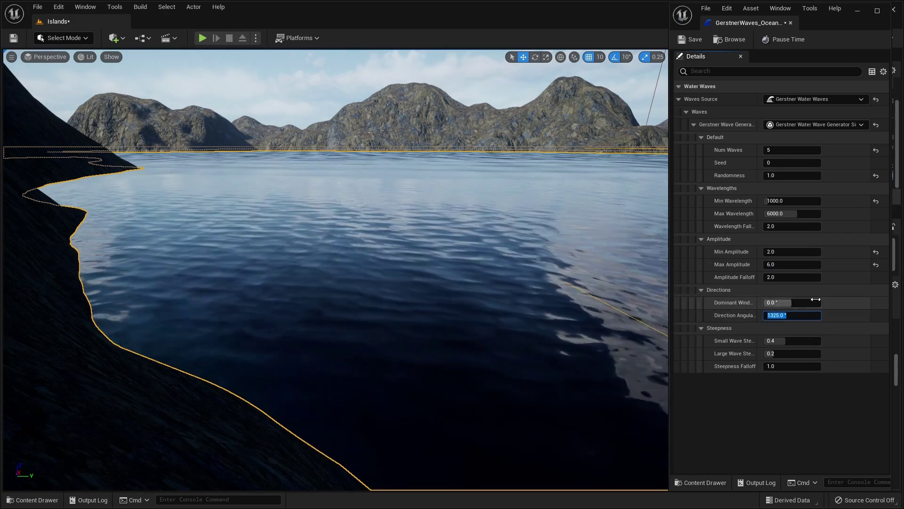
pyautogui.write('90')
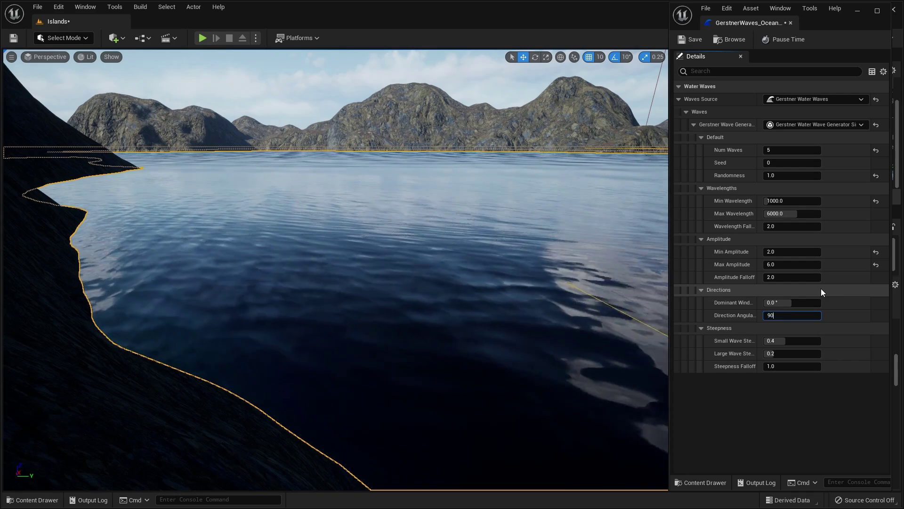
pyautogui.press('Return')
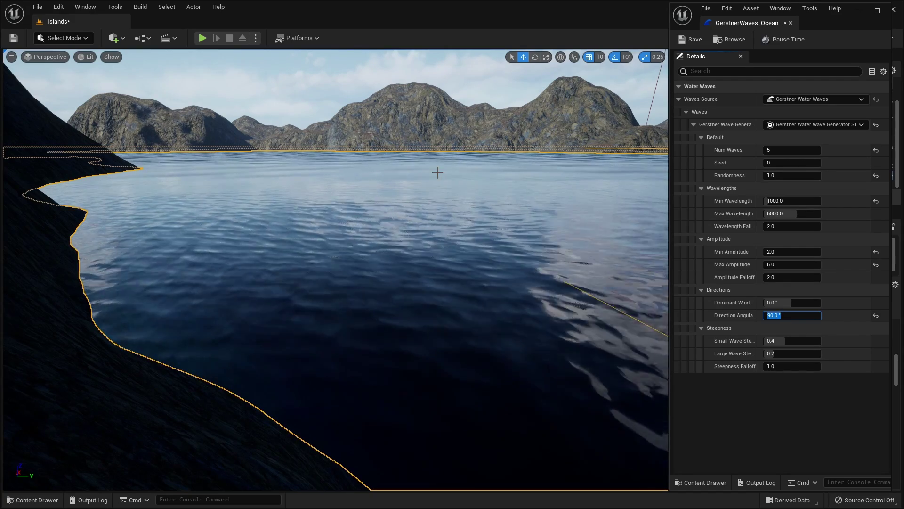
pyautogui.moveTo(418, 289)
pyautogui.mouseDown(button='right')
pyautogui.moveTo(398, 290)
pyautogui.moveTo(419, 291)
pyautogui.moveTo(417, 306)
pyautogui.moveTo(417, 292)
pyautogui.mouseUp(button='right')
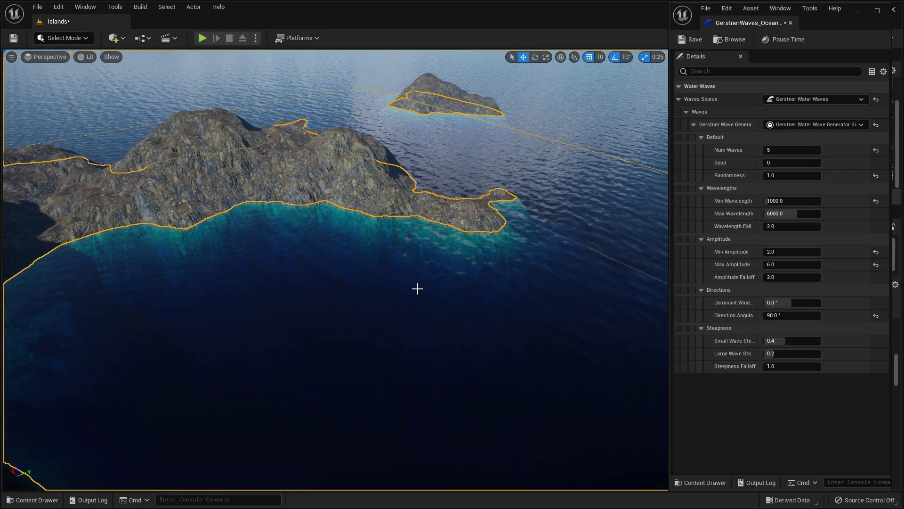
# Save and close the GerstnerWaves_OceanTutorial asset, and save the Islands level
pyautogui.click(699, 40)
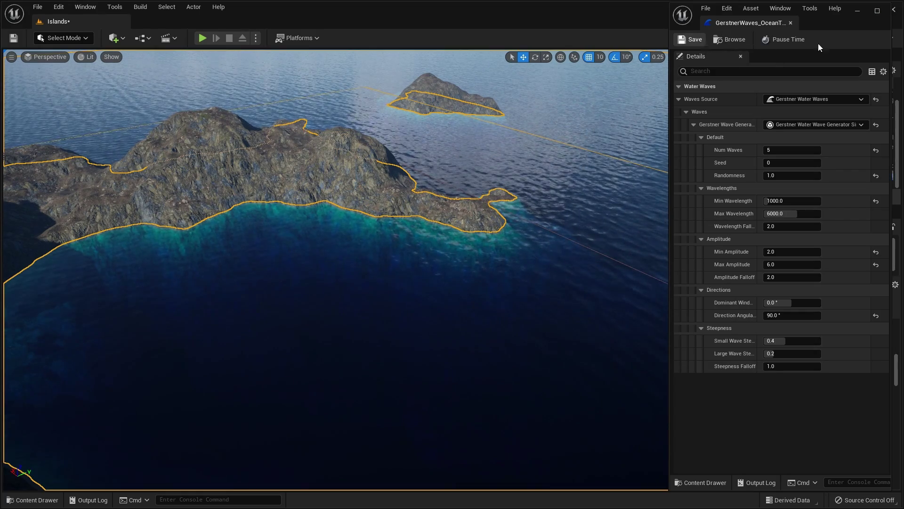
pyautogui.click(790, 22)
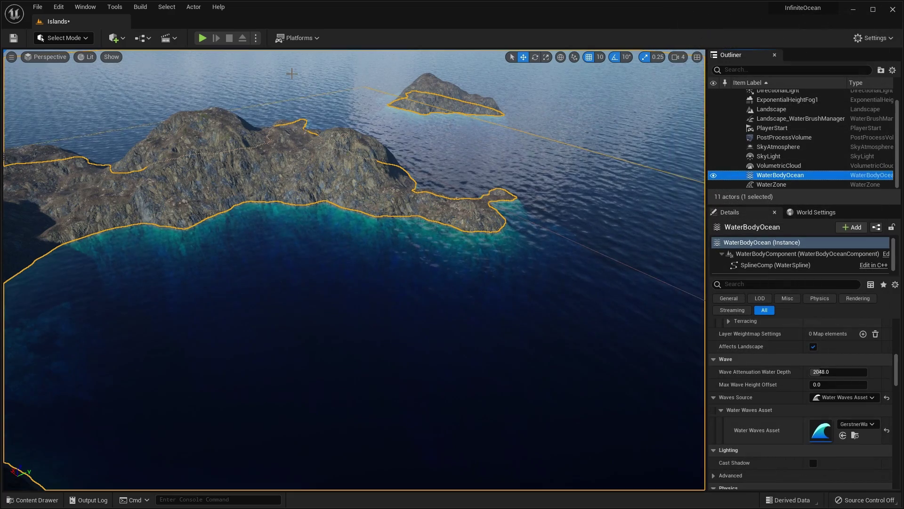
pyautogui.click(13, 38)
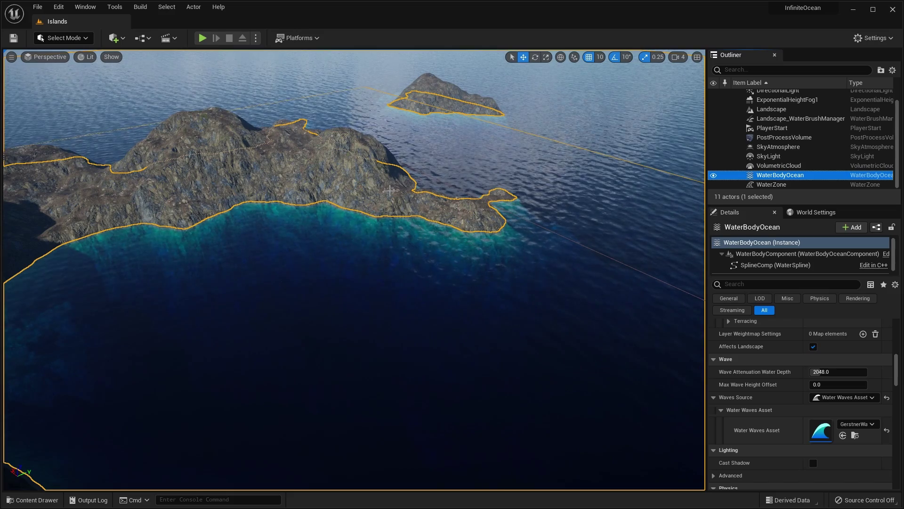
# Play the Islands level and run the character across the hills and along the shore to examine the ocean waves
pyautogui.hotkey('alt', 'p')
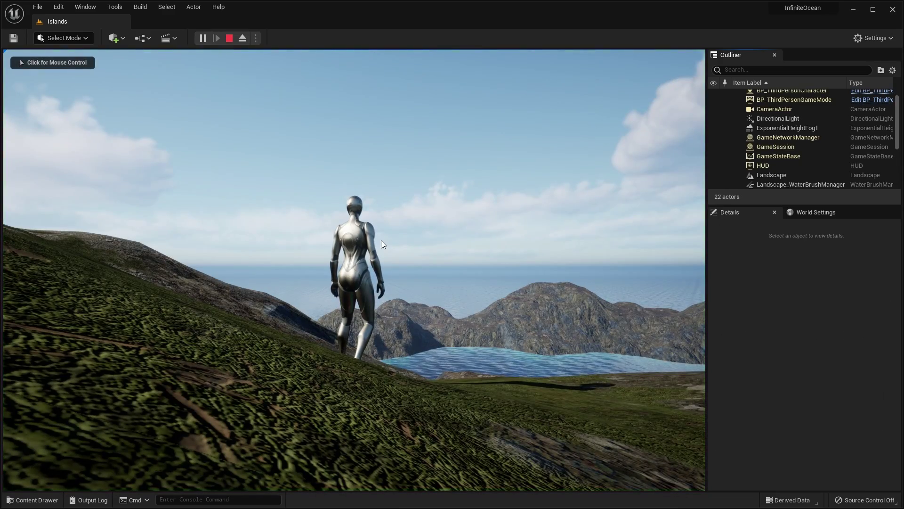
pyautogui.press('w')
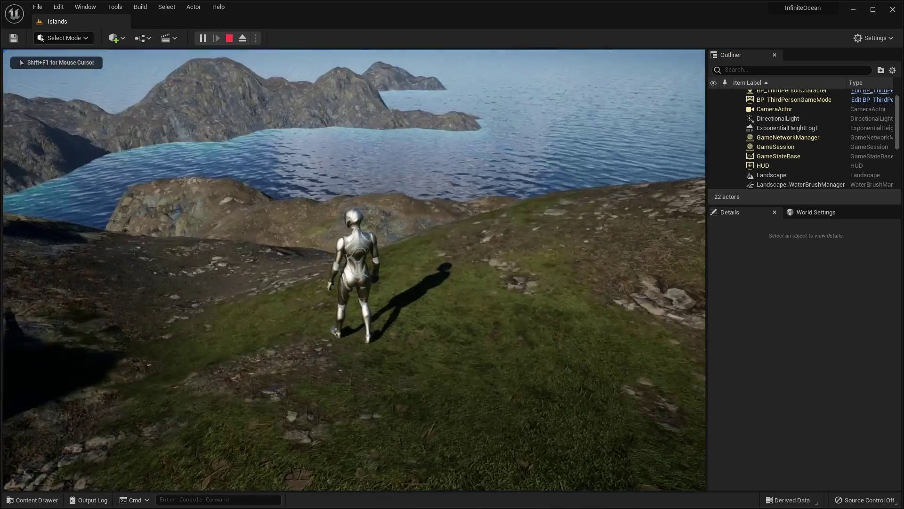
pyautogui.press('w')
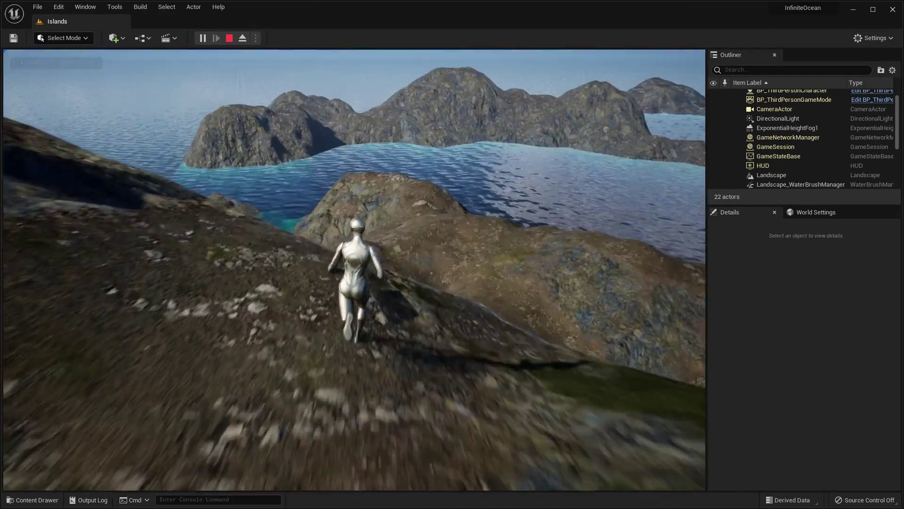
pyautogui.press('space')
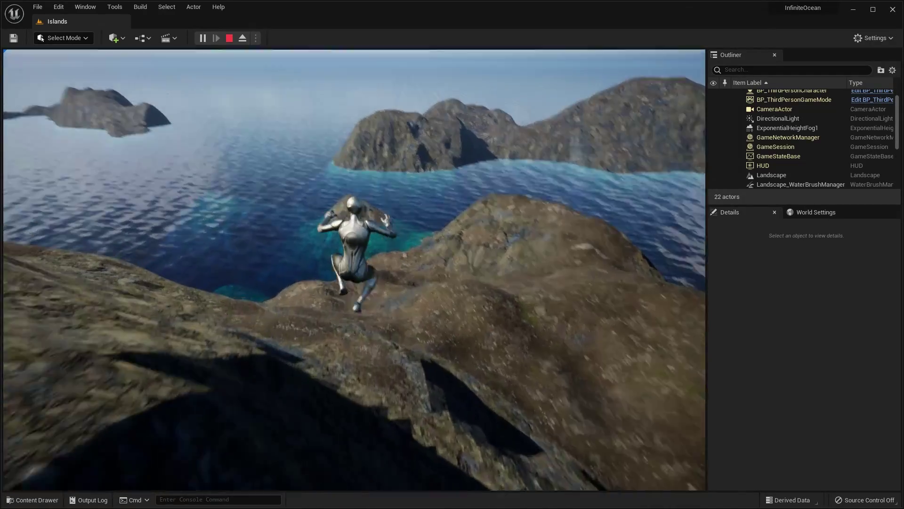
pyautogui.press('w')
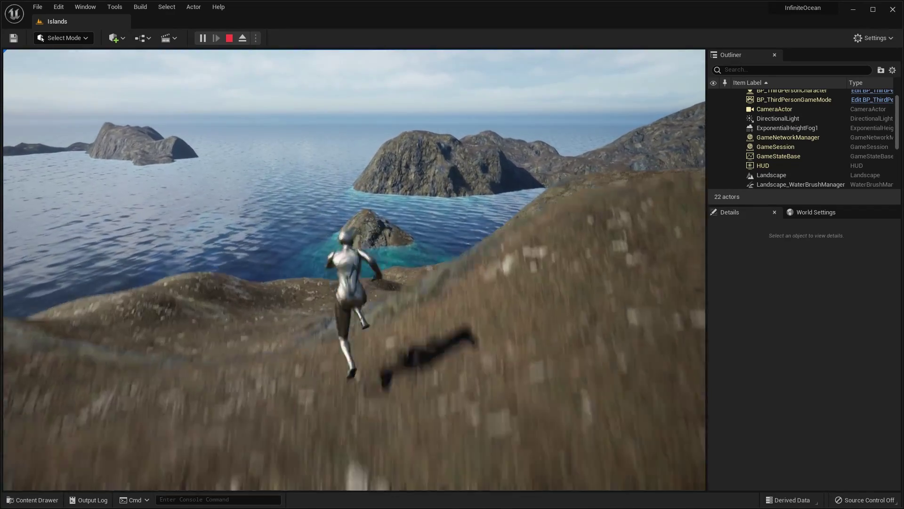
pyautogui.press('w')
pyautogui.press('w')
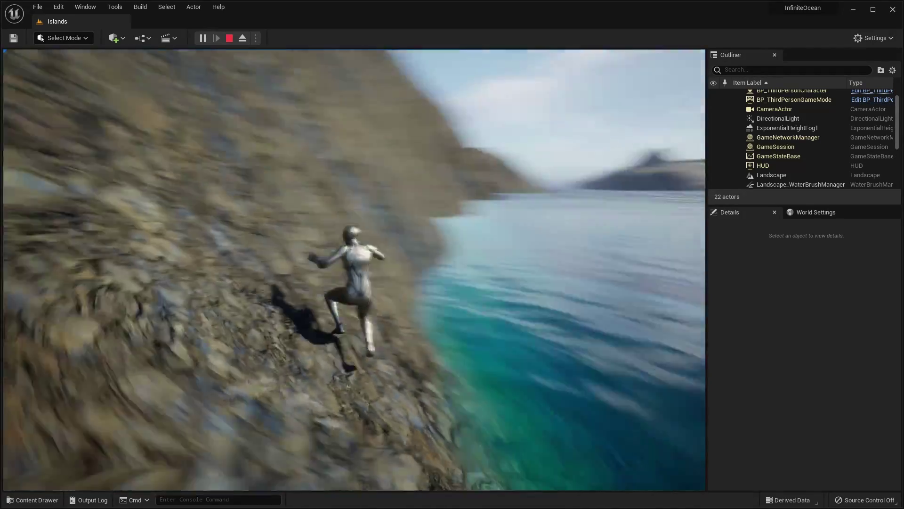
pyautogui.press('Escape')
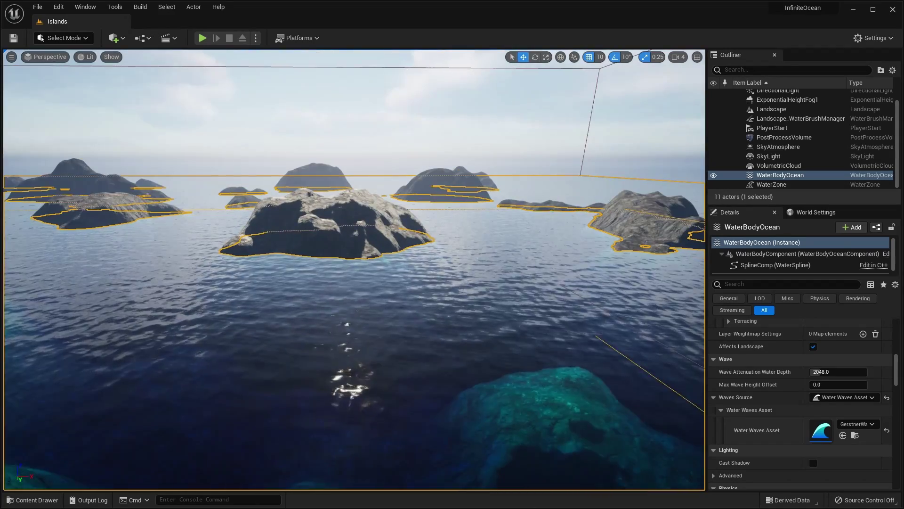
pyautogui.press('Escape')
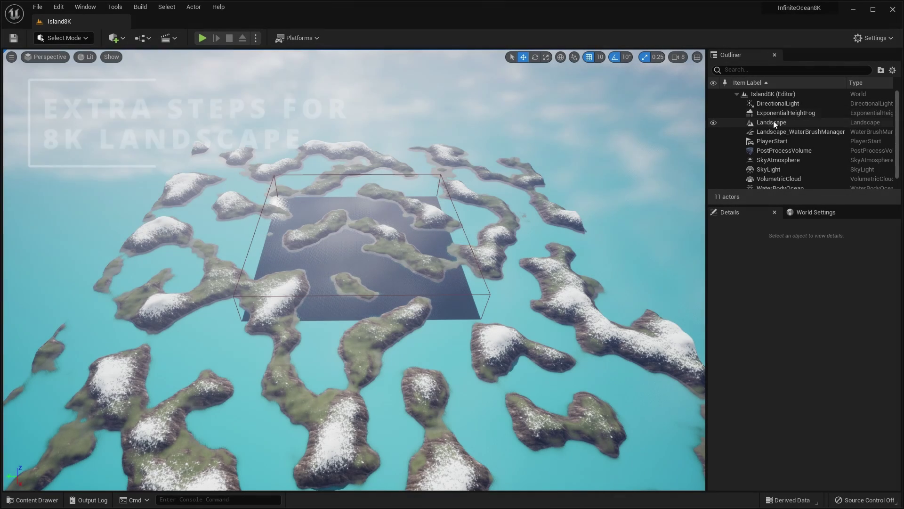
# In the Island8K level, review the Landscape's resolution details and the WaterBodyOcean's transform settings
pyautogui.click(773, 121)
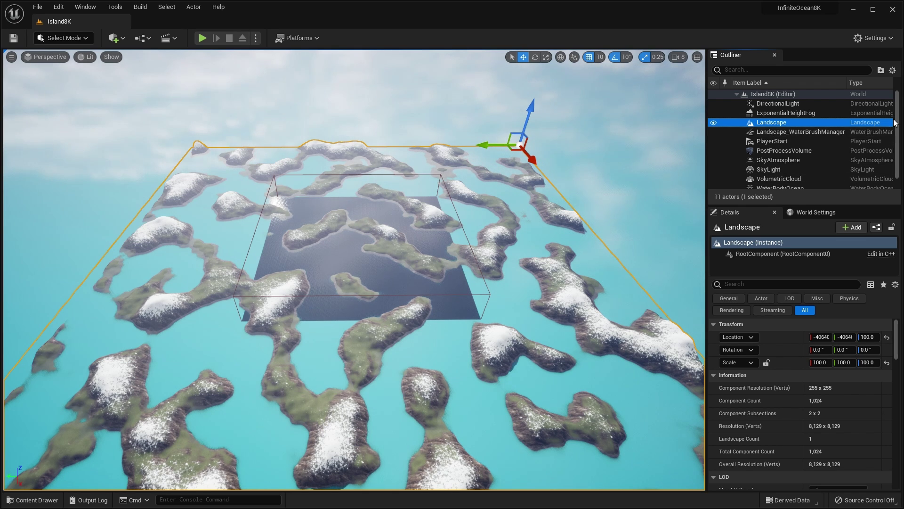
pyautogui.moveTo(900, 124); pyautogui.dragTo(900, 150)
pyautogui.click(795, 174)
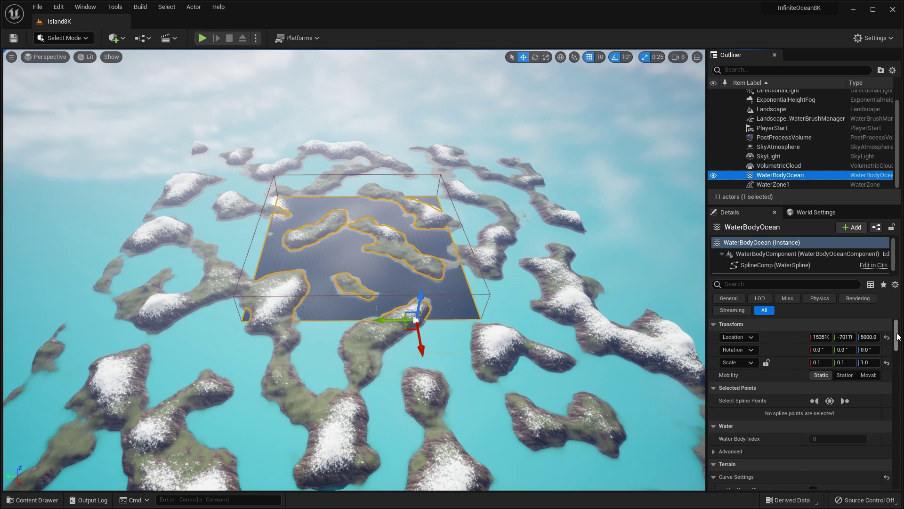
# Try a mesh tile size of 4800 on WaterZone1, and set it to 6400 to cover the 8K landscape
pyautogui.click(773, 185)
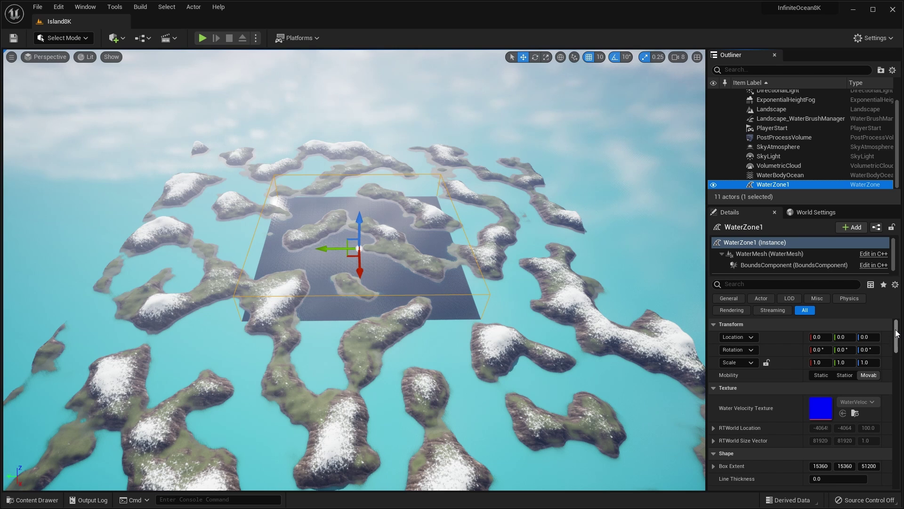
pyautogui.moveTo(898, 344); pyautogui.dragTo(899, 449)
pyautogui.scroll(-2, 898, 449)
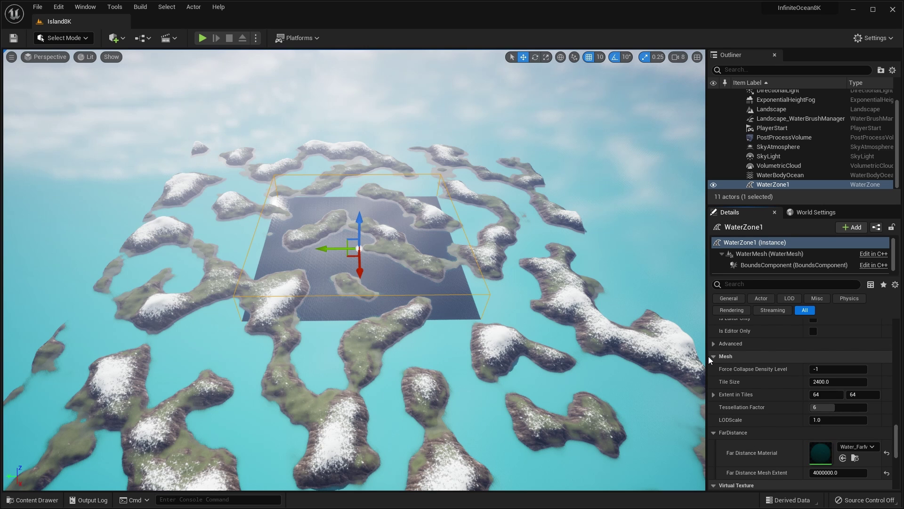
pyautogui.click(821, 382)
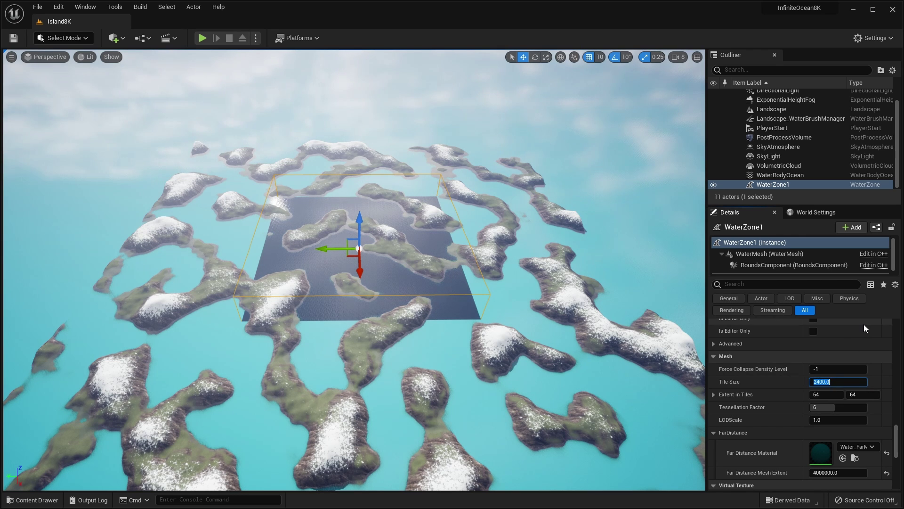
pyautogui.write('4800')
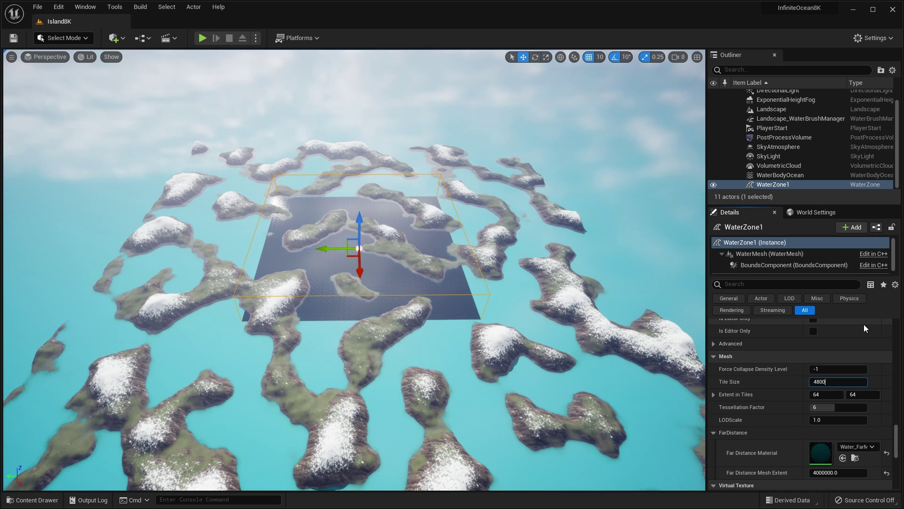
pyautogui.press('Return')
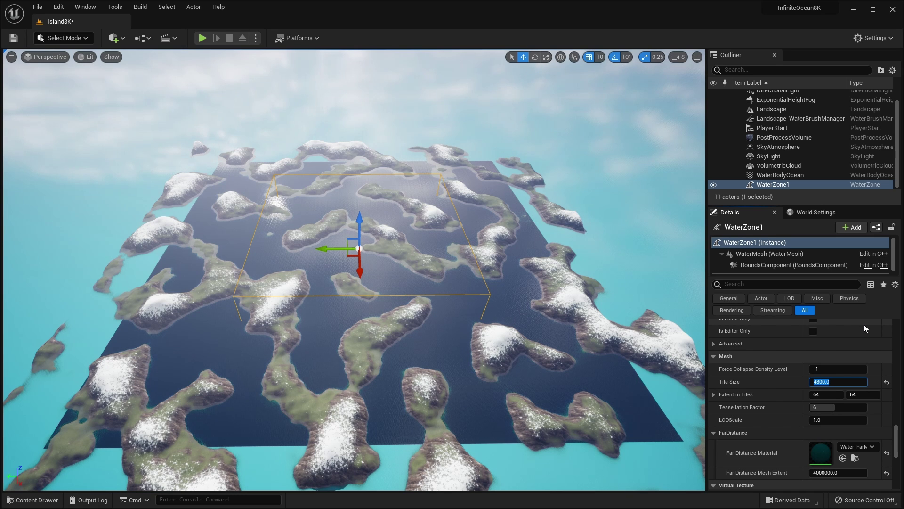
pyautogui.write('6400')
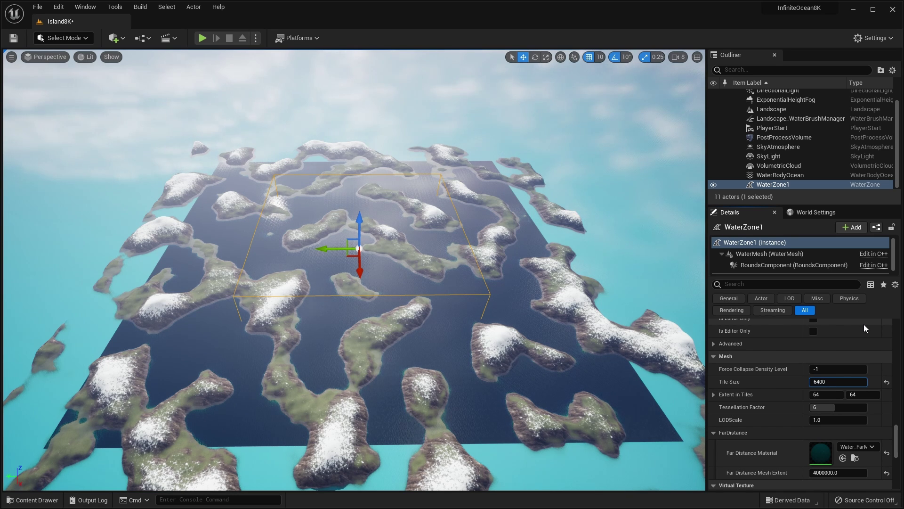
pyautogui.press('Return')
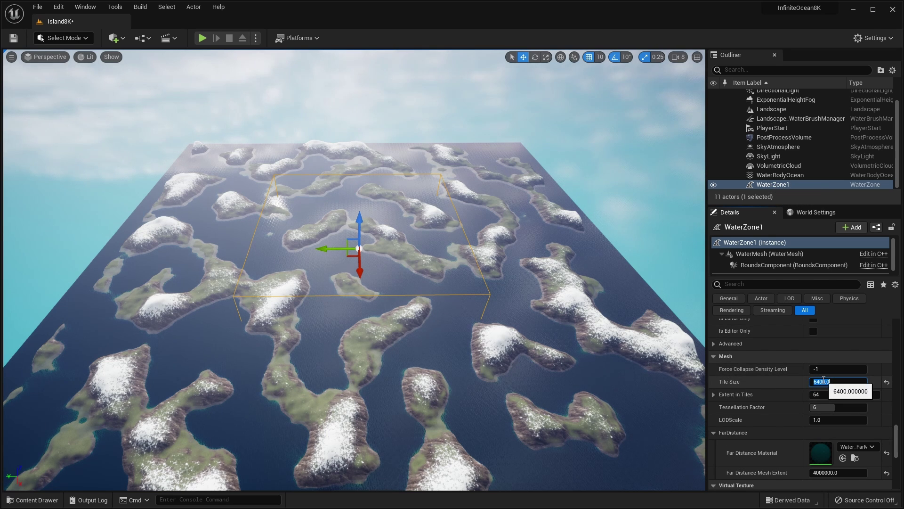
# Assign the Water_FarMesh1 material instance as WaterZone1's far distance material
pyautogui.click(713, 432)
pyautogui.click(713, 433)
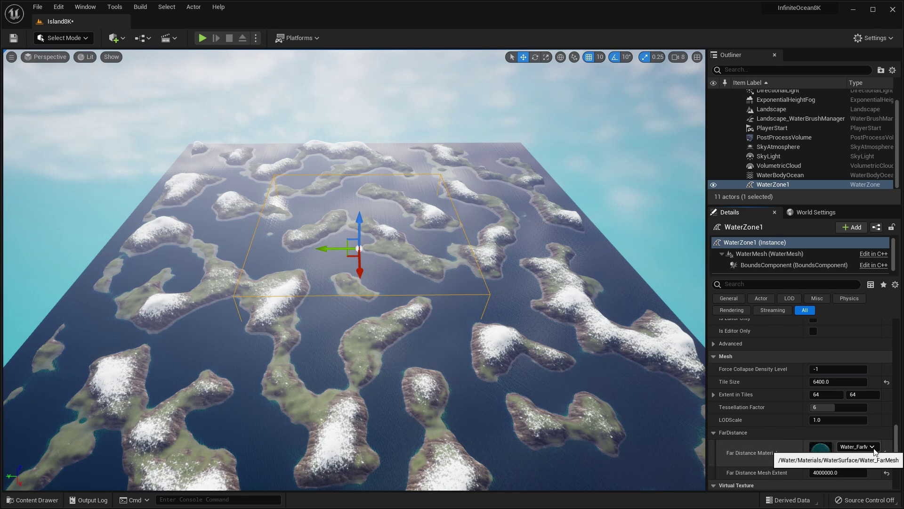
pyautogui.click(846, 447)
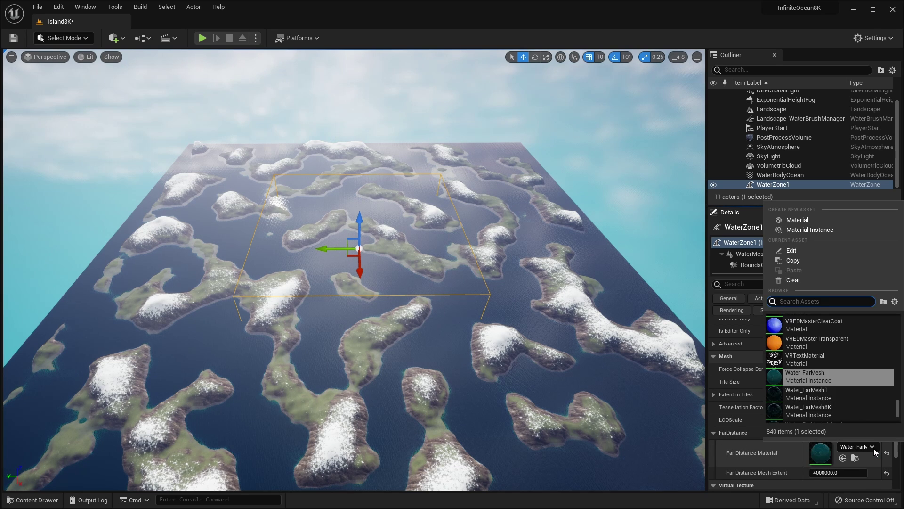
pyautogui.click(823, 394)
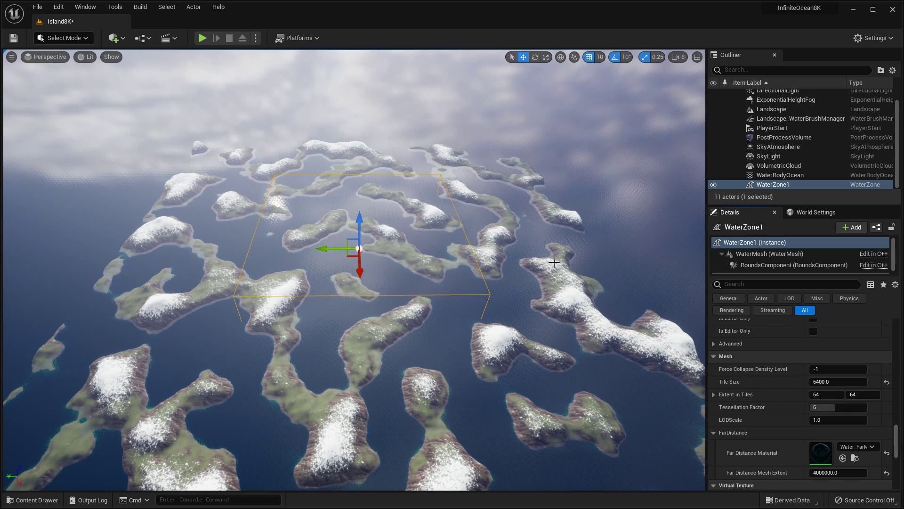
# Inspect the ocean around the 8K islands up close and play the level to check the water at the shoreline
pyautogui.moveTo(601, 191); pyautogui.dragTo(600, 191, button='right')
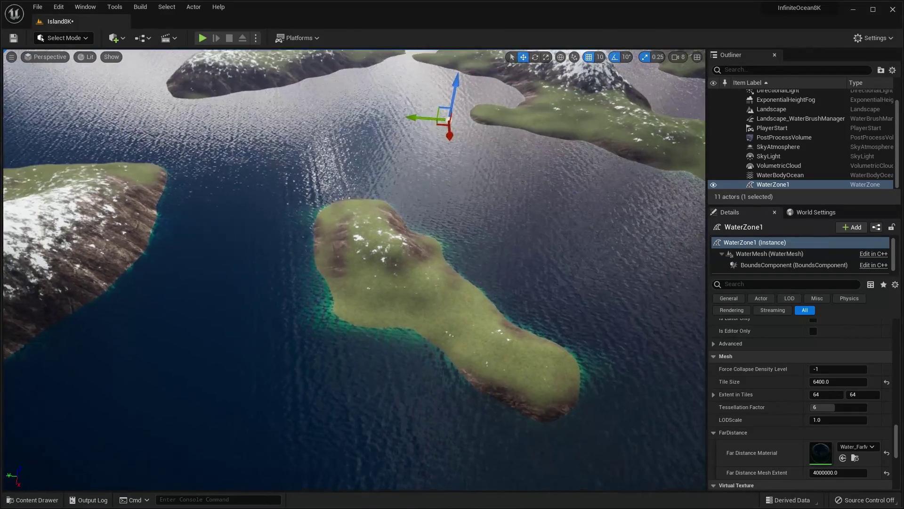
pyautogui.moveTo(601, 191); pyautogui.dragTo(601, 191, button='right')
pyautogui.moveTo(567, 295); pyautogui.dragTo(567, 295, button='right')
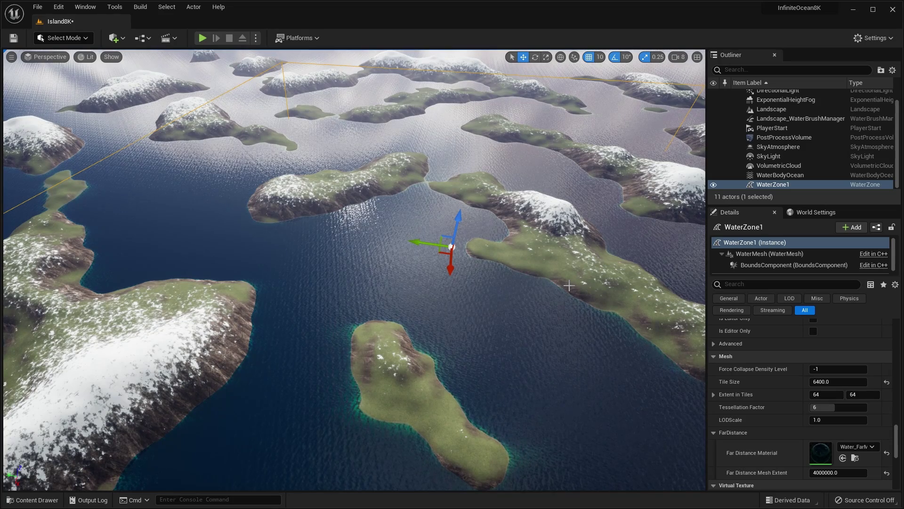
pyautogui.hotkey('alt', 'p')
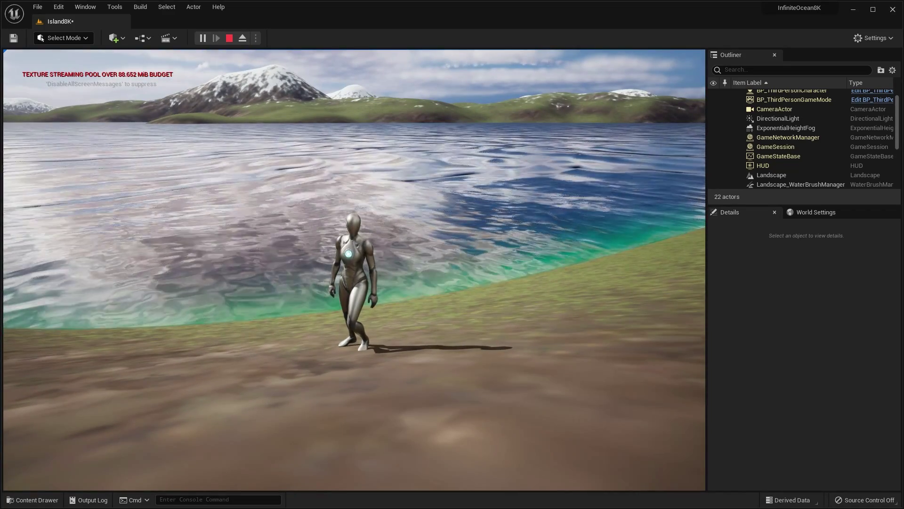
pyautogui.press('Escape')
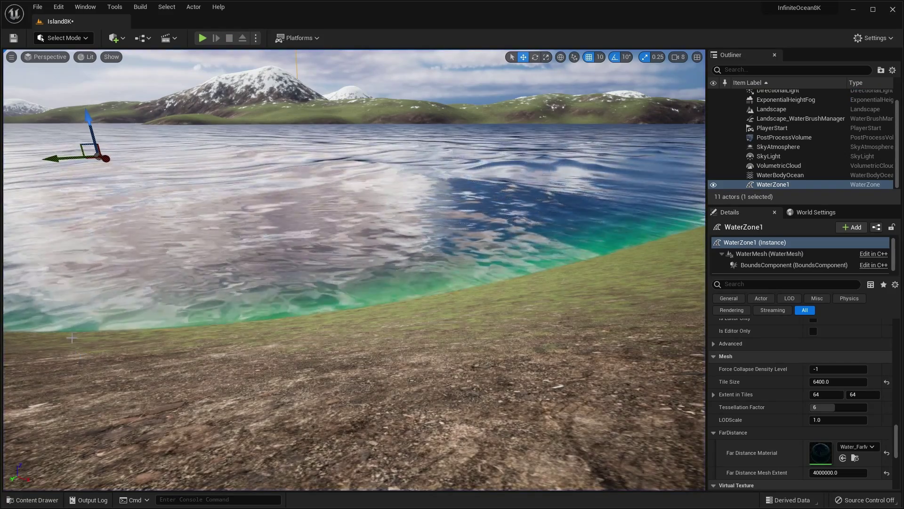
# Filter the WaterBodyOcean's properties by "collision" and set the X value of Collision Extents to 500000
pyautogui.click(776, 174)
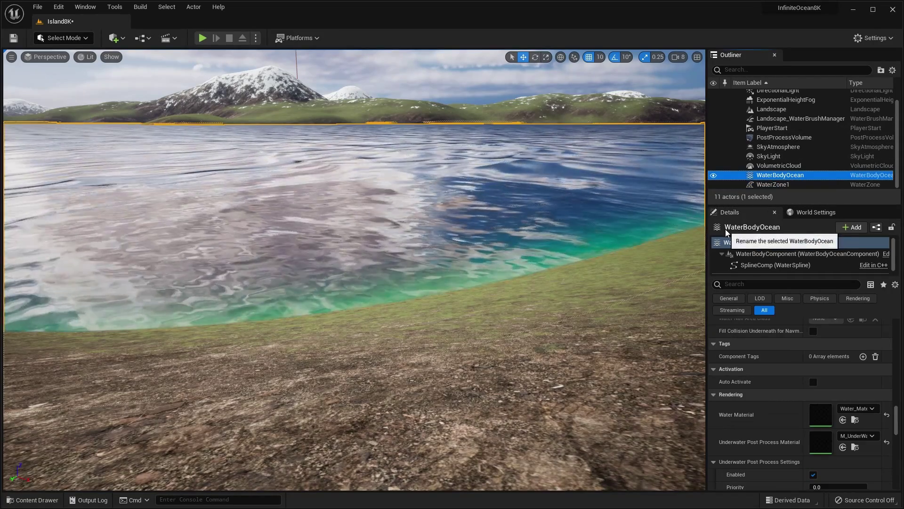
pyautogui.moveTo(896, 420); pyautogui.dragTo(896, 334)
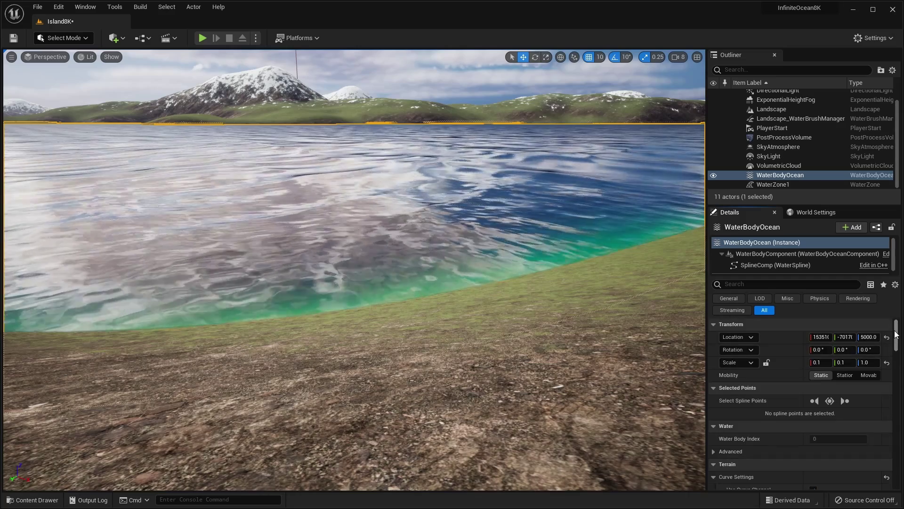
pyautogui.click(732, 285)
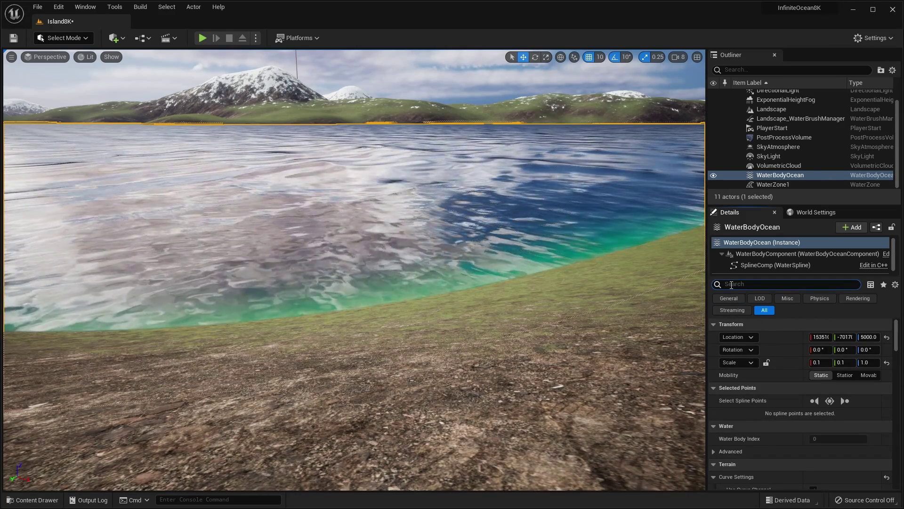
pyautogui.write('collision')
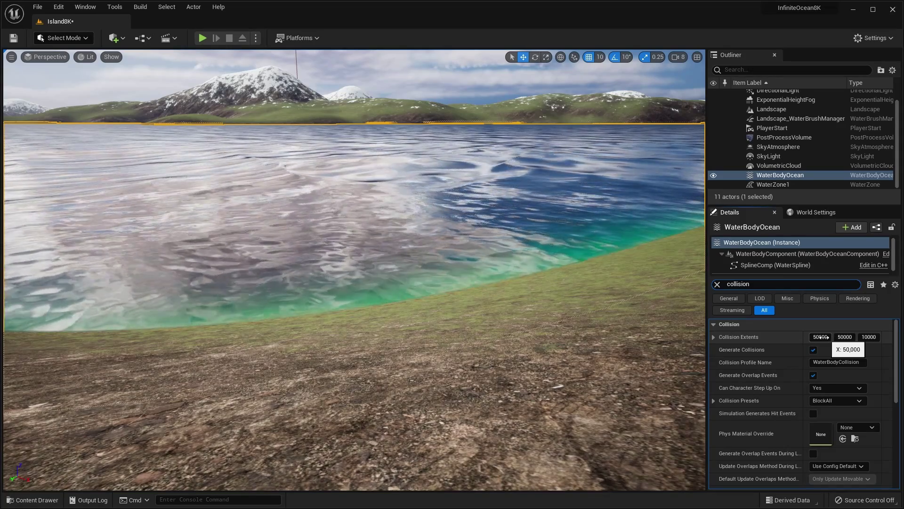
pyautogui.click(822, 336)
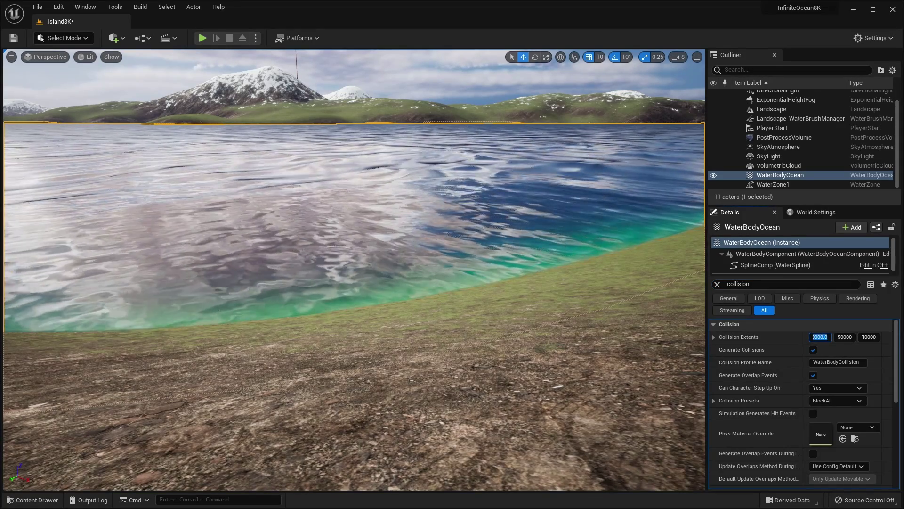
pyautogui.write('5')
pyautogui.write('00000')
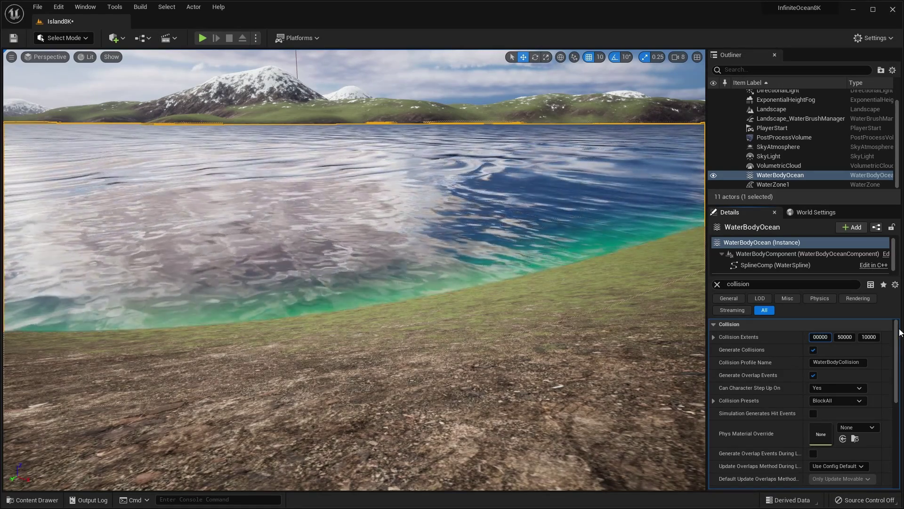
# Set the Y value of the WaterBodyOcean's Collision Extents to 500000 and look over the water from the shore
pyautogui.click(848, 337)
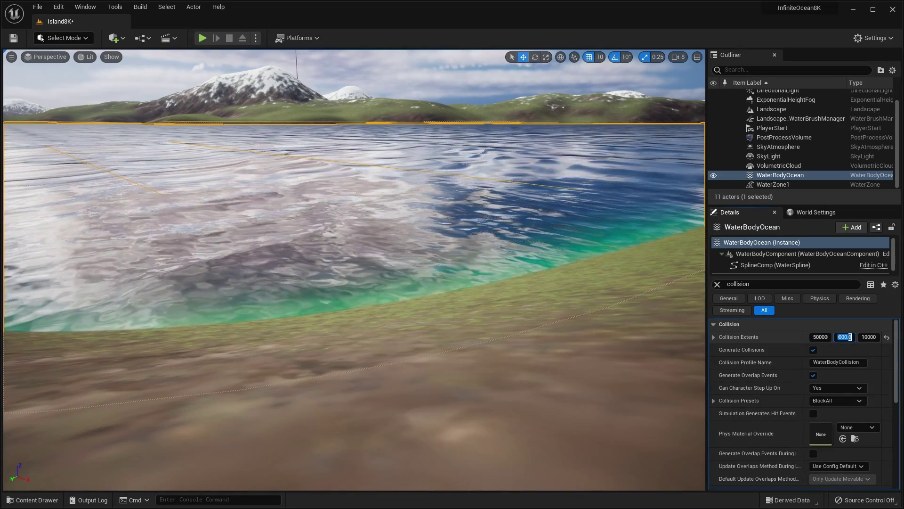
pyautogui.write('500')
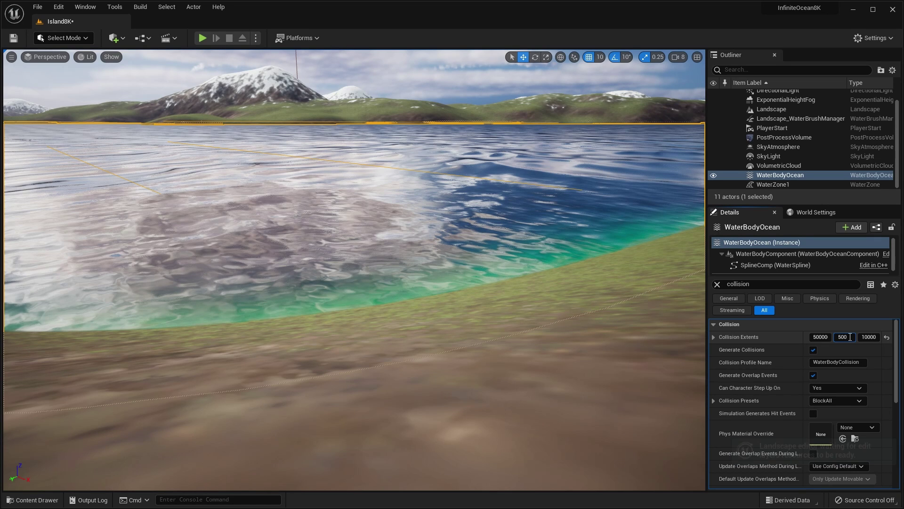
pyautogui.write('00')
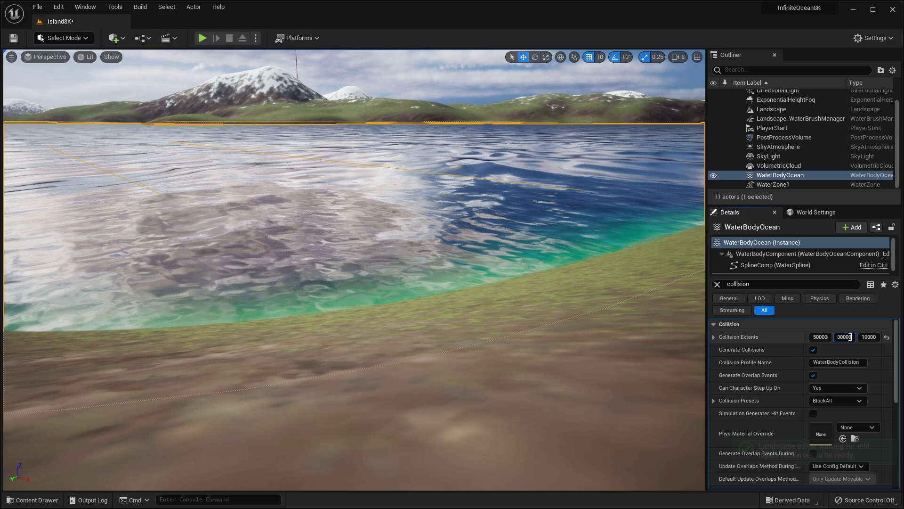
pyautogui.press('Return')
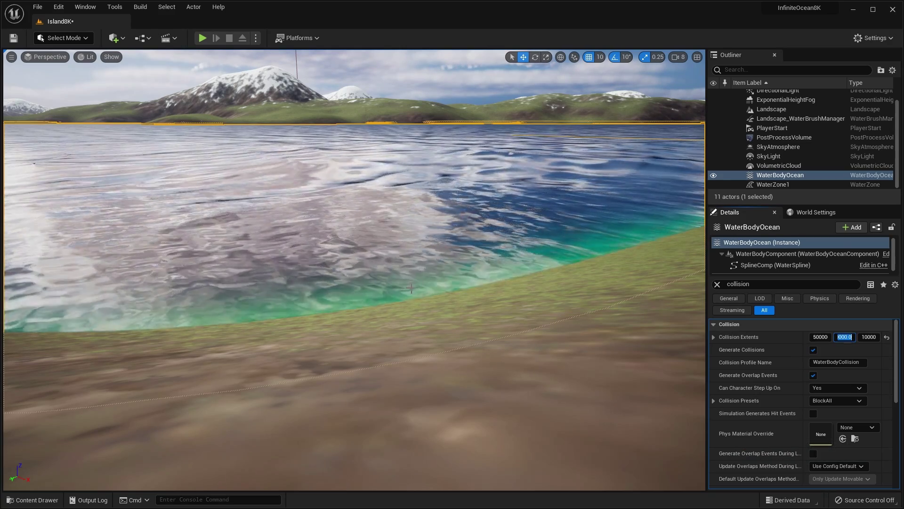
pyautogui.moveTo(416, 240); pyautogui.dragTo(353, 245, button='right')
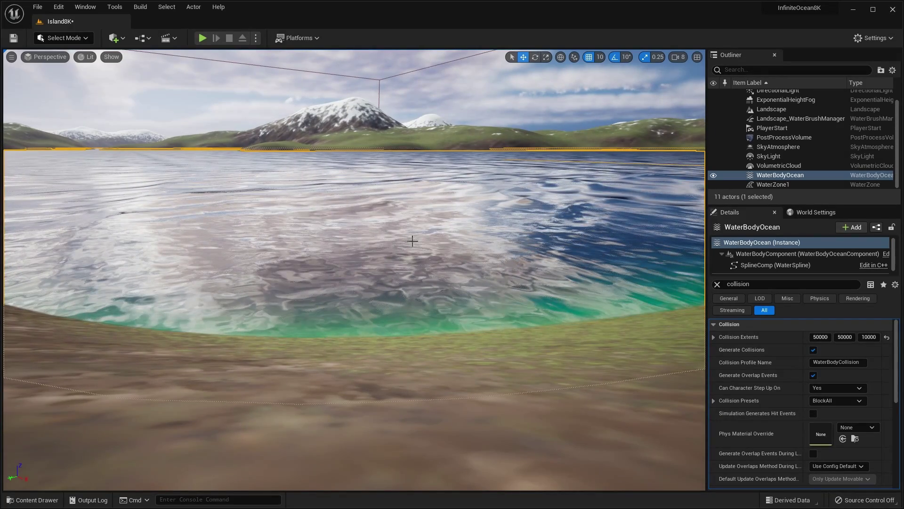
# Play the level, run the character from the shore into the ocean and back onto land, and stop playing
pyautogui.hotkey('alt', 'p')
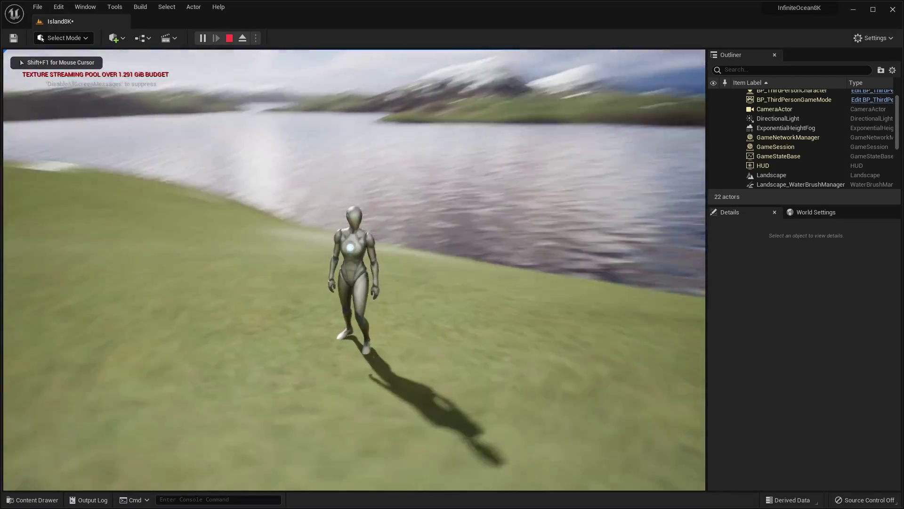
pyautogui.press('w')
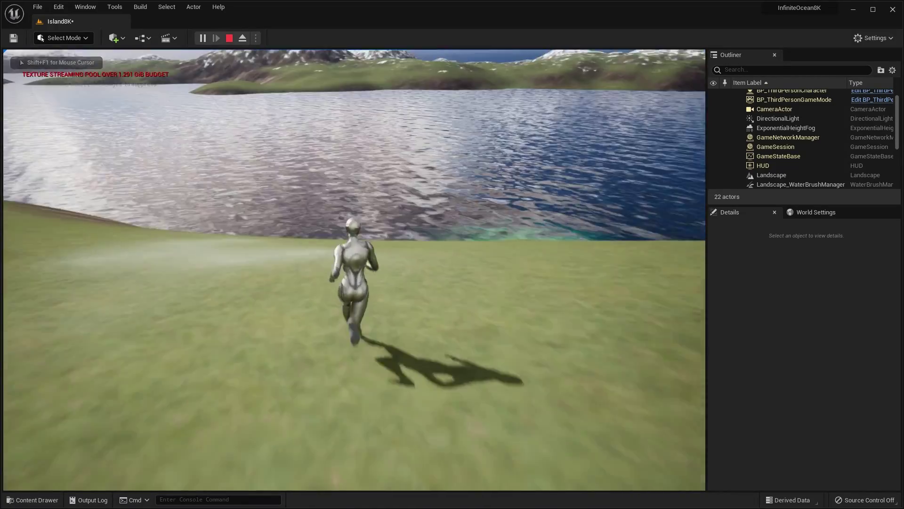
pyautogui.press('w')
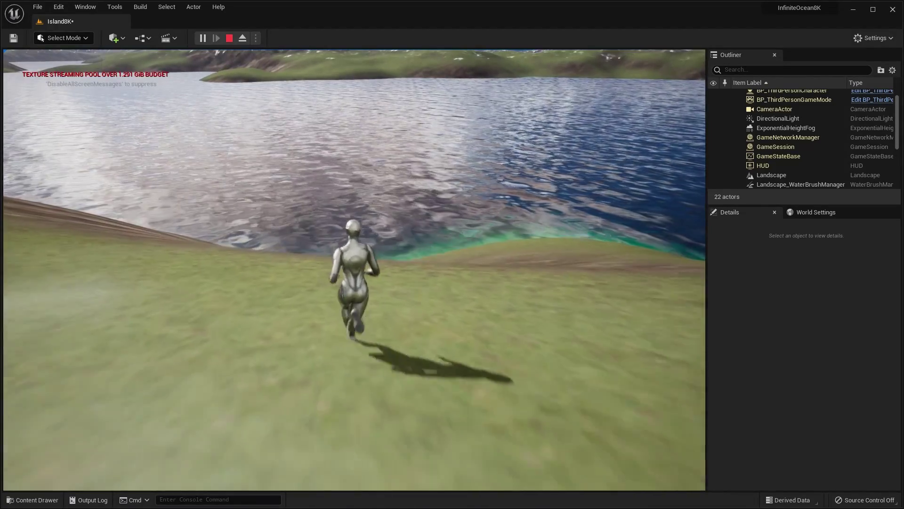
pyautogui.press('w')
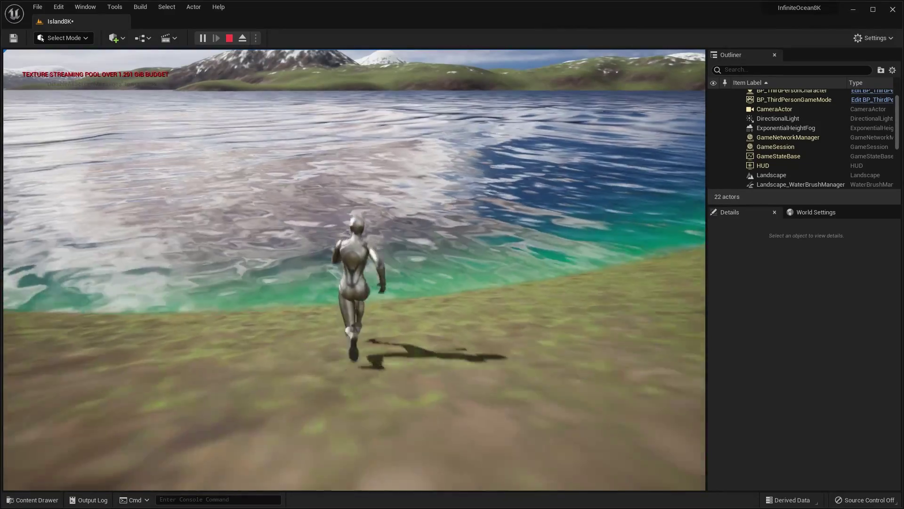
pyautogui.press('w')
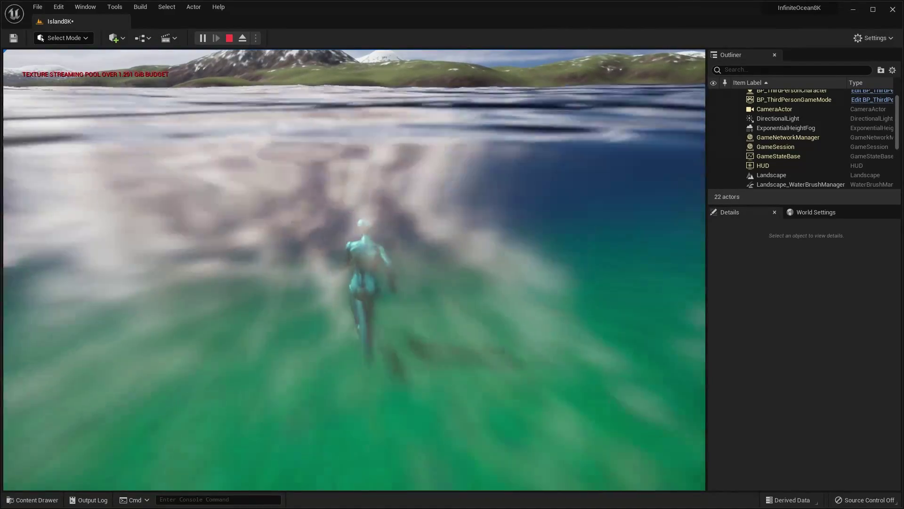
pyautogui.press('w')
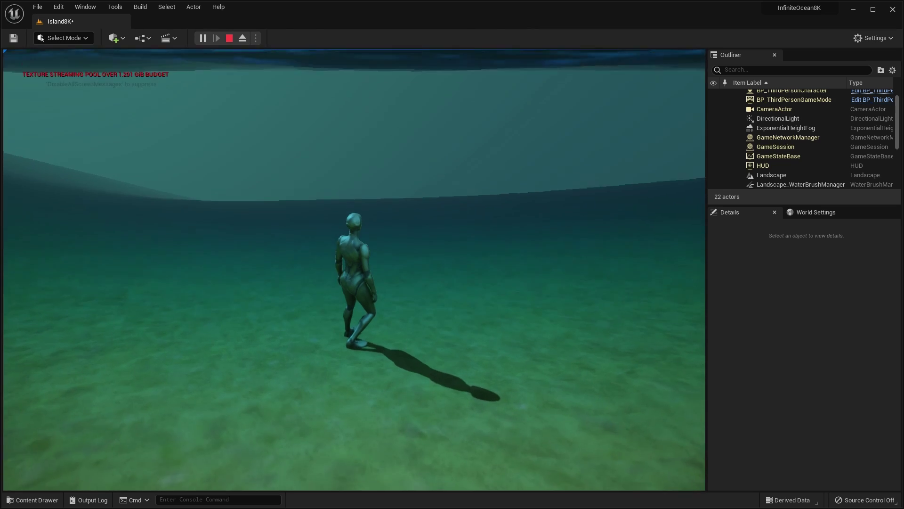
pyautogui.press('s')
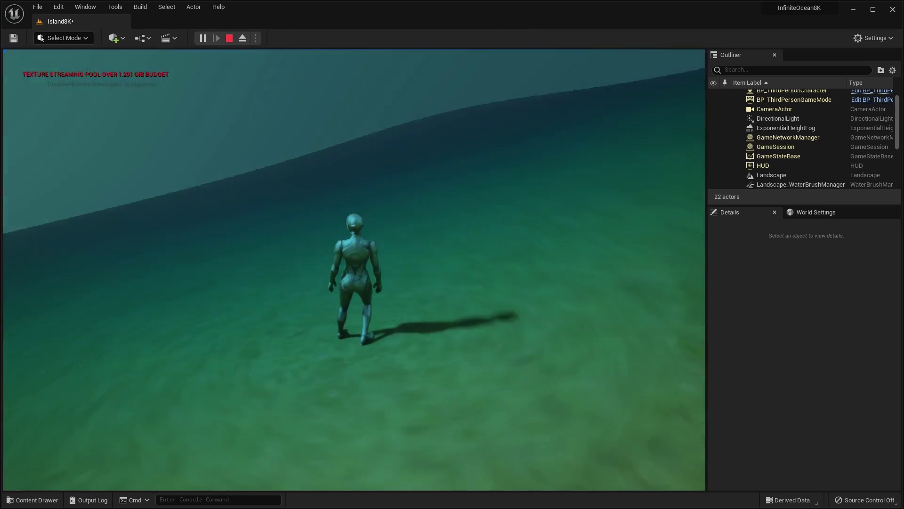
pyautogui.press('w')
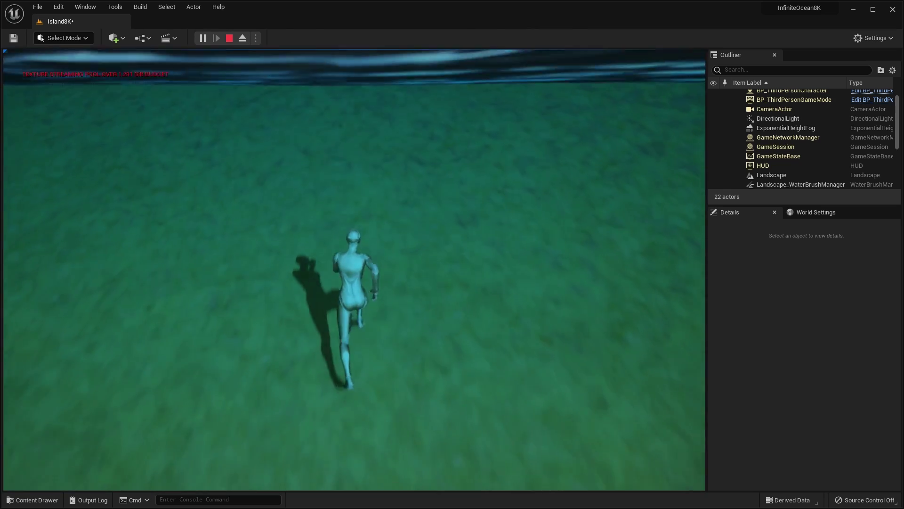
pyautogui.press('w')
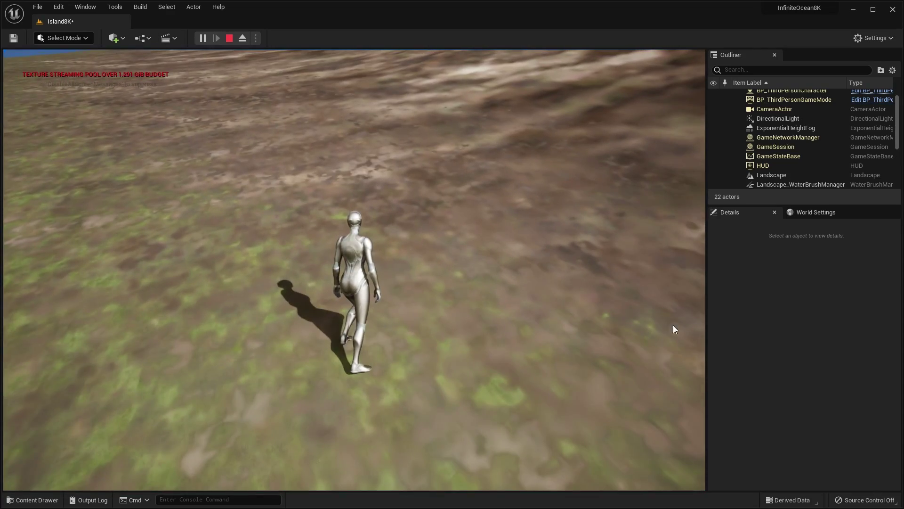
pyautogui.press('Escape')
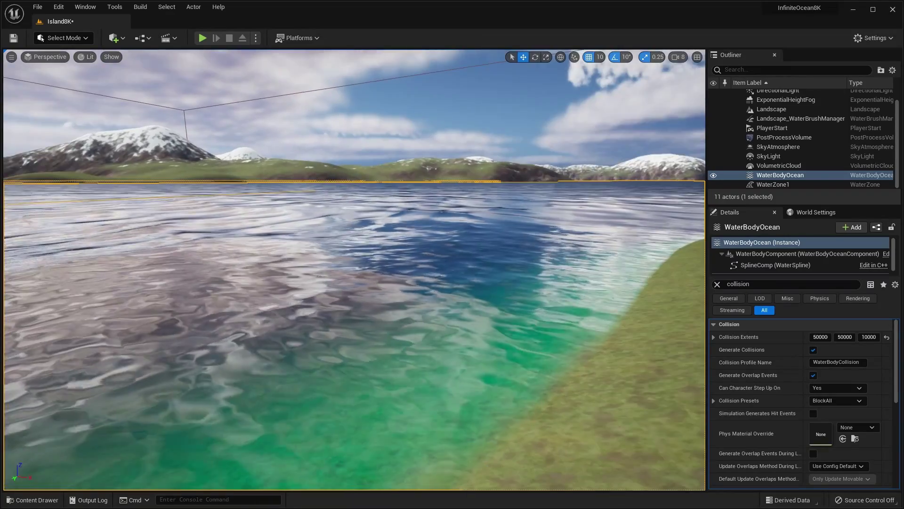
# Display the texture streaming statistics over the island view with the stat streaming console command
pyautogui.moveTo(353, 283); pyautogui.dragTo(247, 283, button='right')
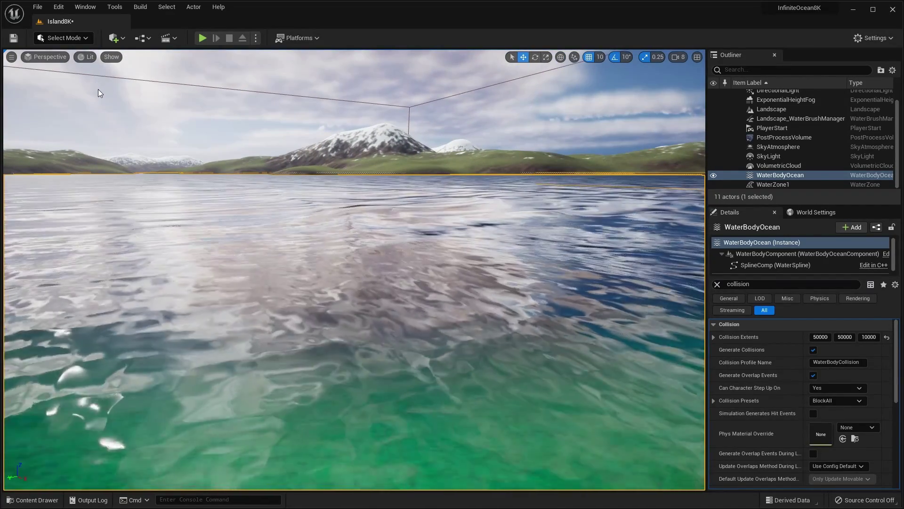
pyautogui.moveTo(353, 283); pyautogui.dragTo(391, 302, button='right')
pyautogui.moveTo(357, 205); pyautogui.dragTo(356, 206, button='right')
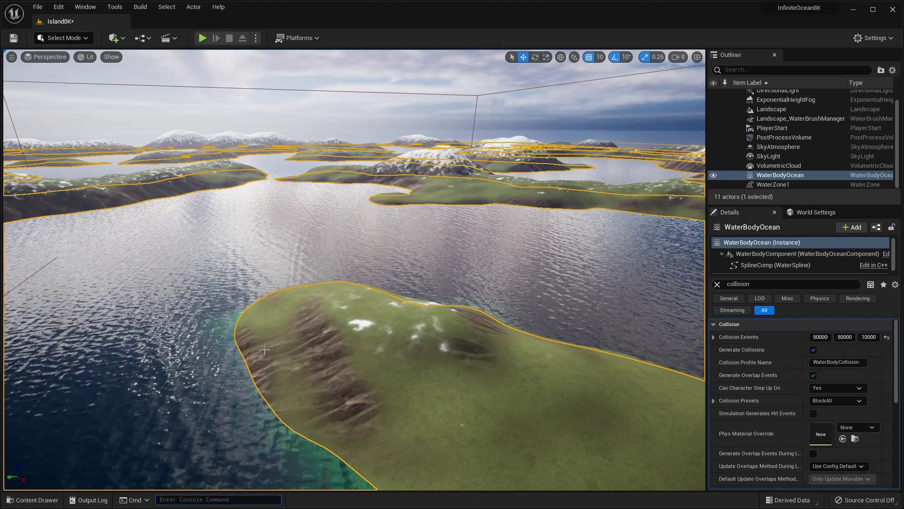
pyautogui.press('`')
pyautogui.write('stat streaming')
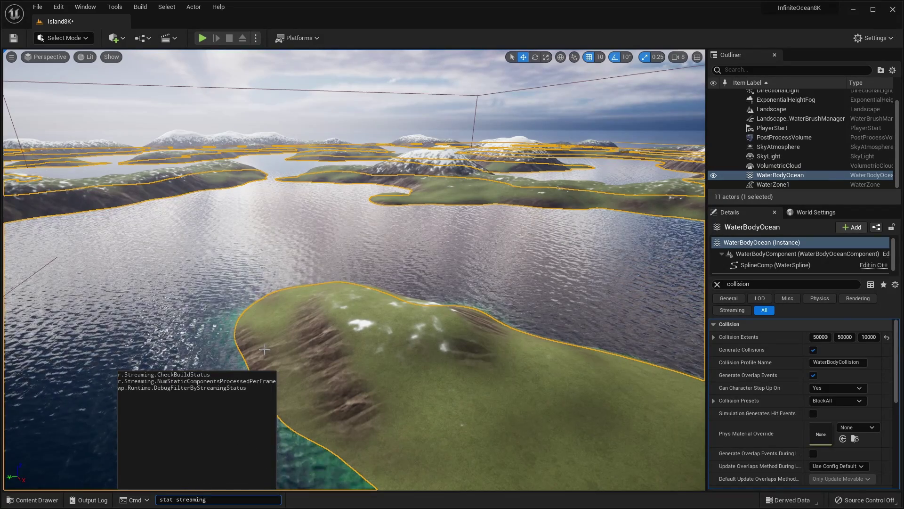
pyautogui.press('Return')
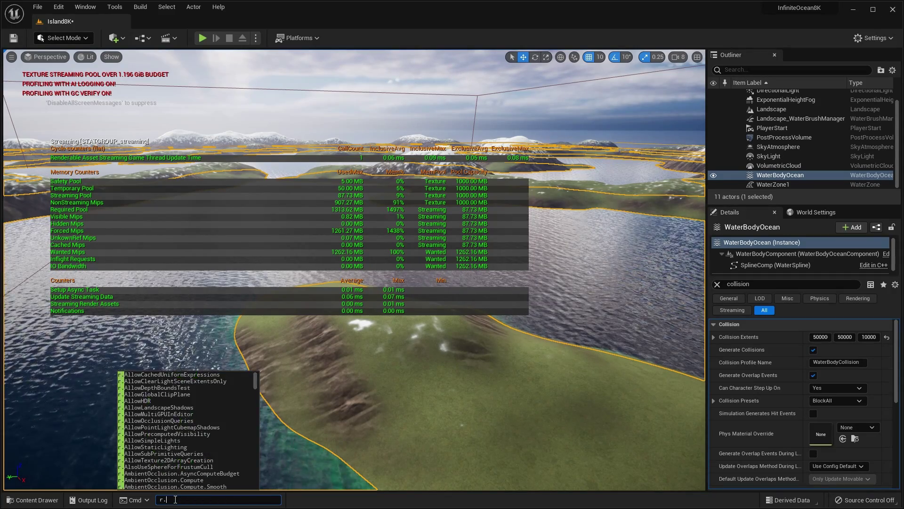
# Set the texture streaming pool size to 4000 MB through a console command
pyautogui.press('BackSpace')
pyautogui.press('BackSpace')
pyautogui.press('BackSpace')
pyautogui.press('BackSpace')
pyautogui.press('Up')
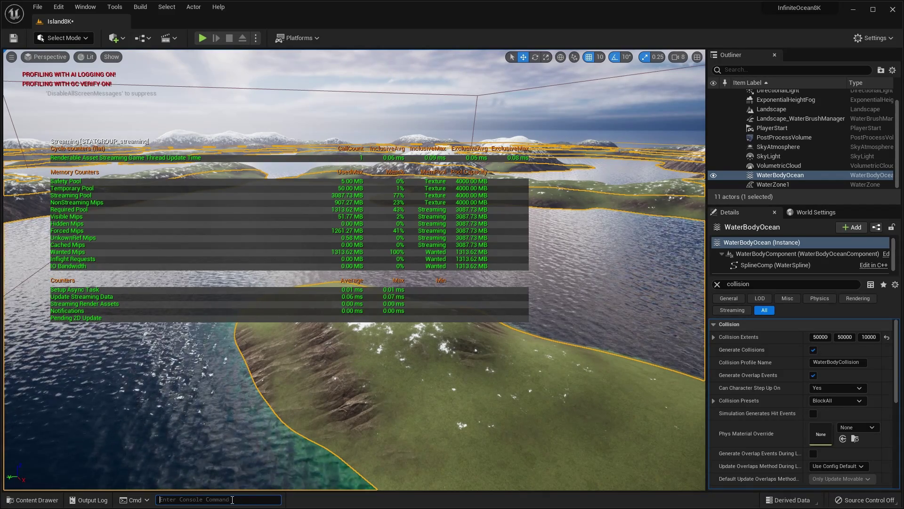
# Hide the streaming statistics with stat streaming and play the level to check the landscape textures
pyautogui.write('stat streaming')
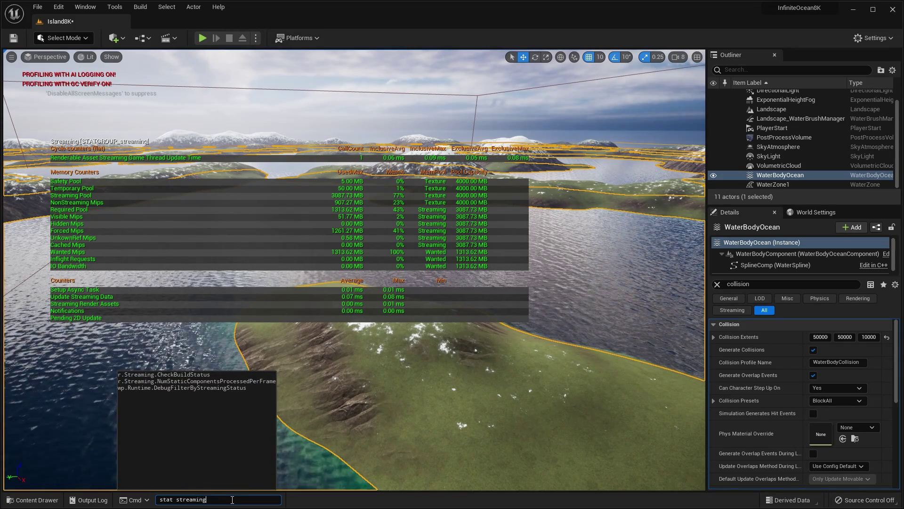
pyautogui.press('Return')
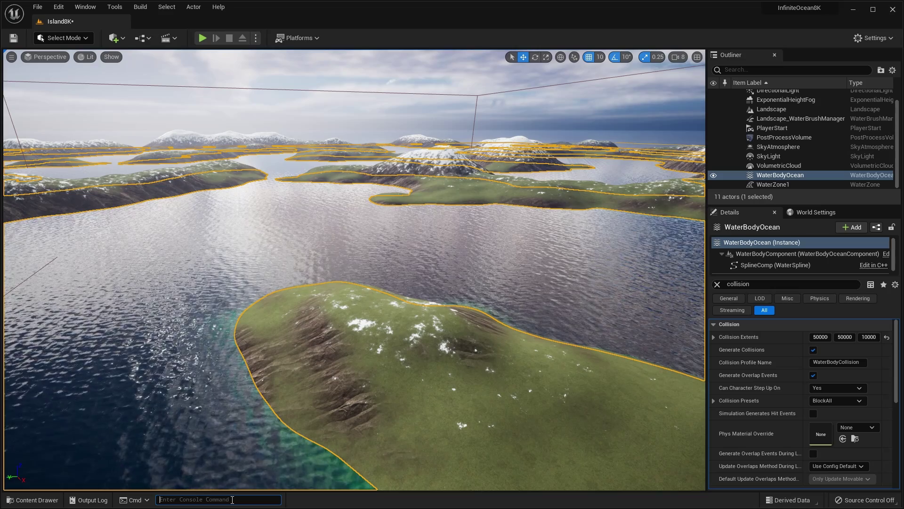
pyautogui.hotkey('alt', 'p')
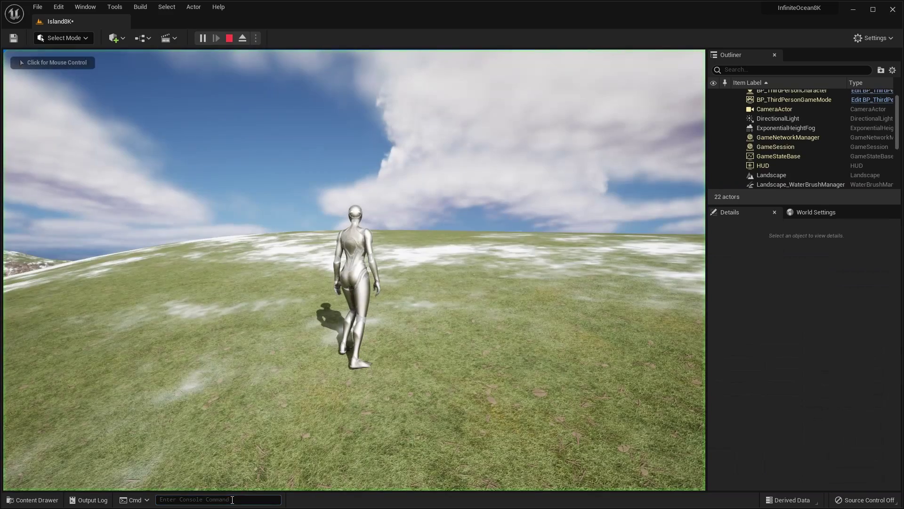
pyautogui.click(385, 370)
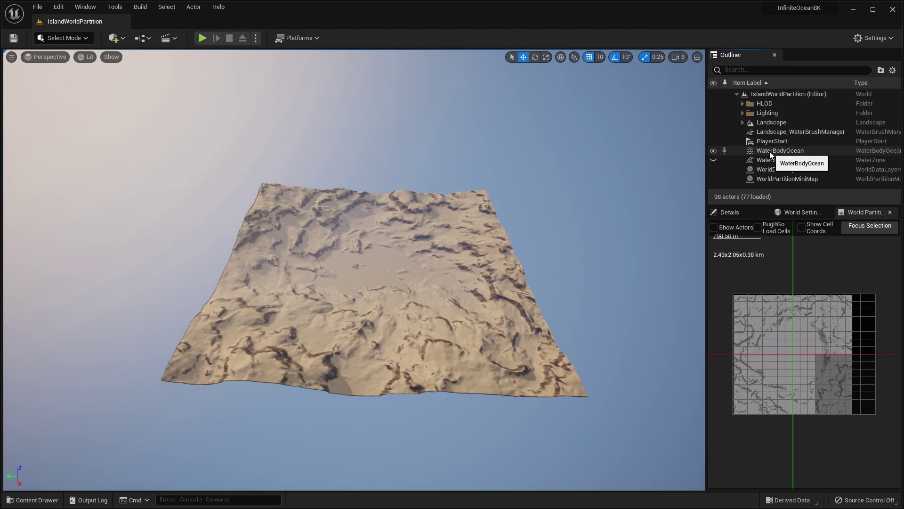
# Unhide the WaterZone in the IslandWorldPartition level and open its properties
pyautogui.click(713, 161)
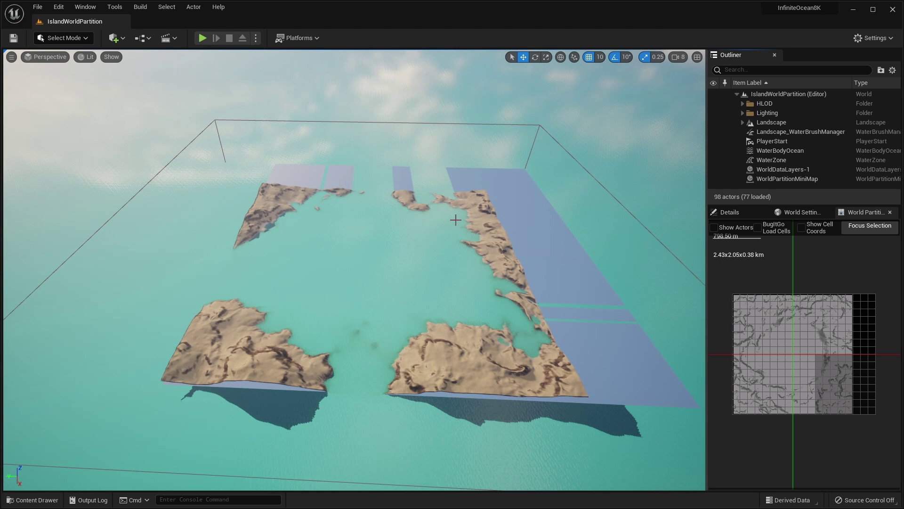
pyautogui.click(765, 160)
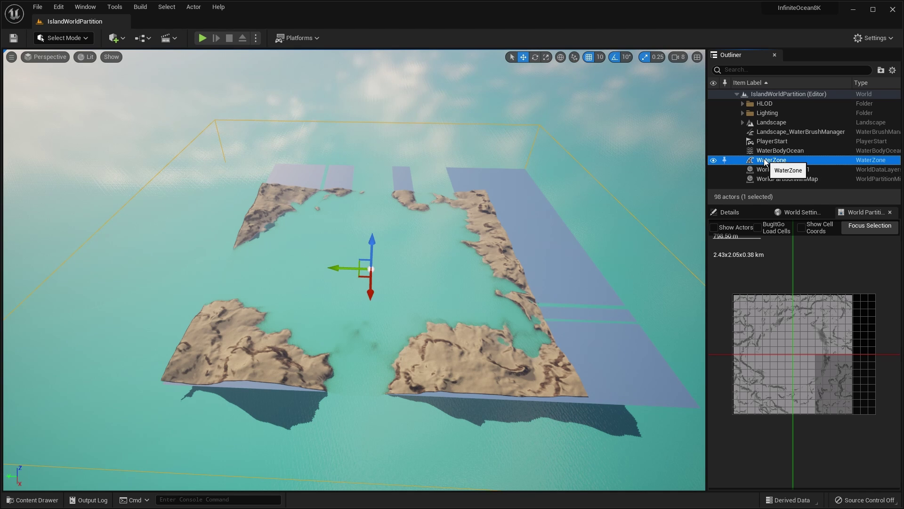
pyautogui.click(729, 212)
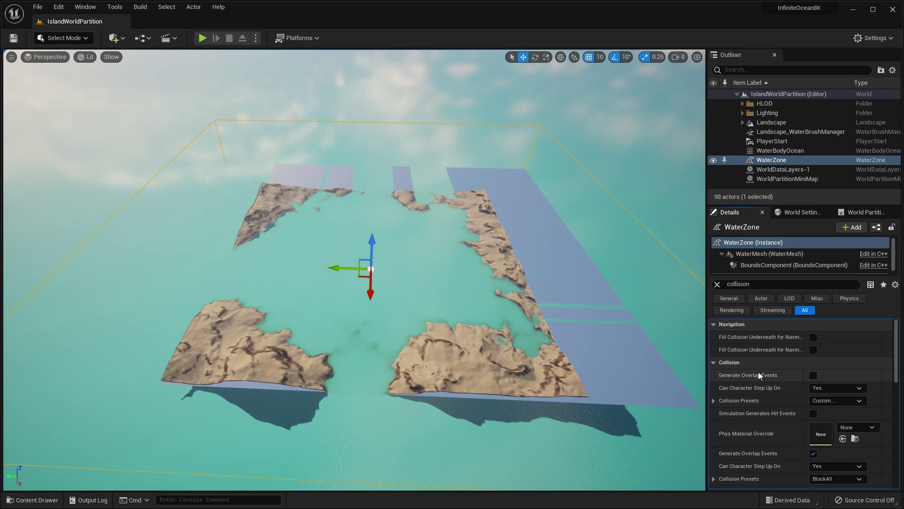
pyautogui.moveTo(896, 352); pyautogui.dragTo(901, 384)
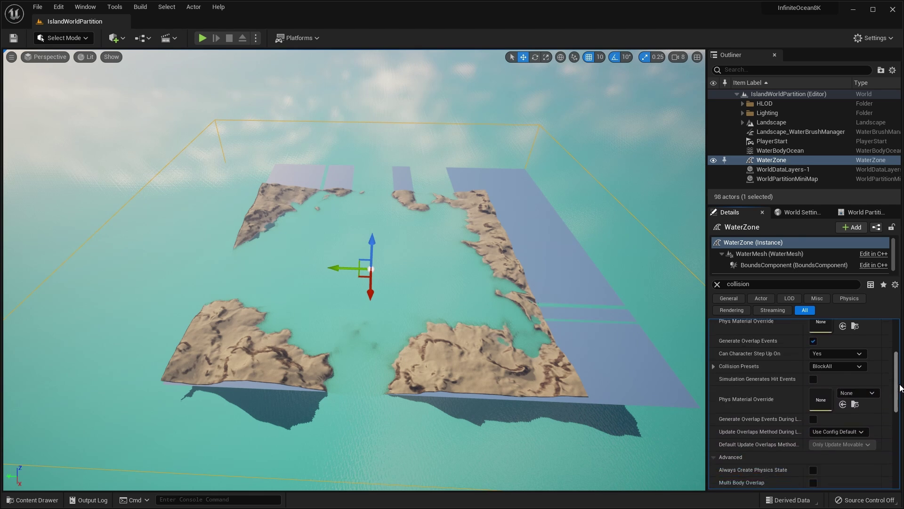
# Clear the WaterZone's "collision" property filter and set its mesh Tile Size to 1500
pyautogui.click(717, 284)
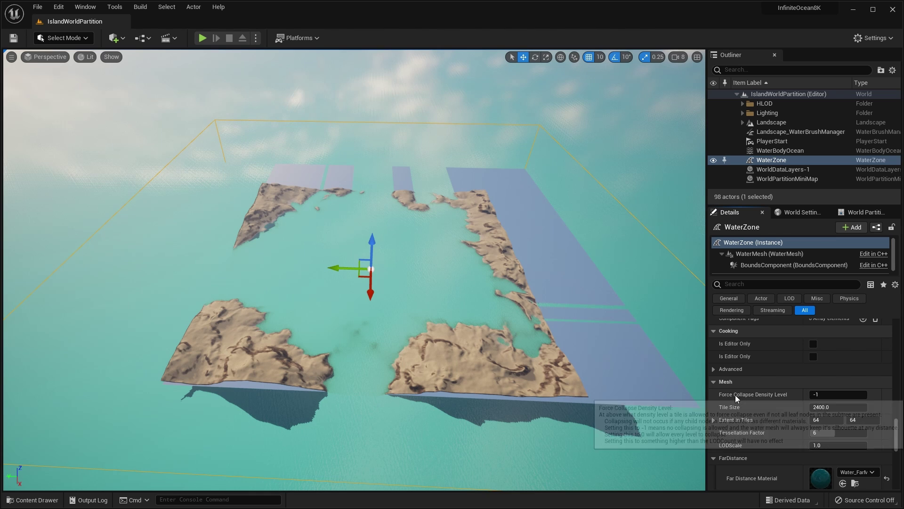
pyautogui.click(829, 407)
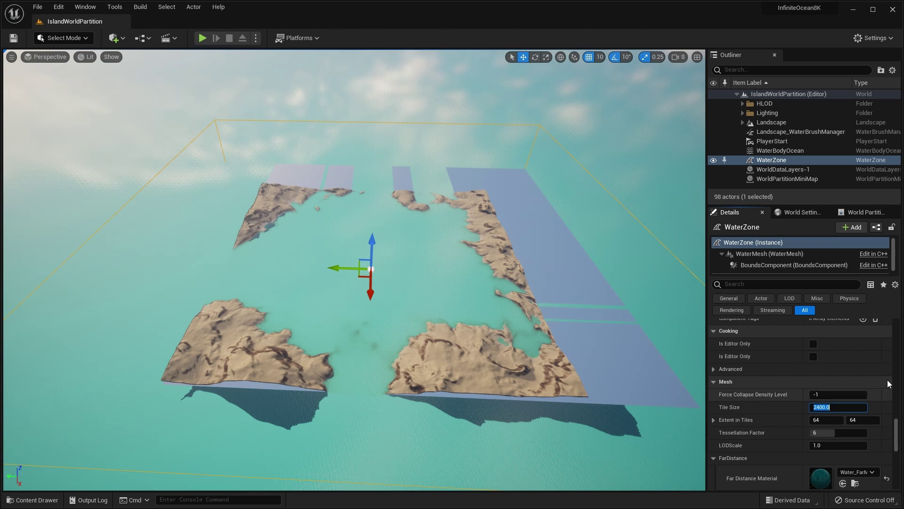
pyautogui.write('1500')
pyautogui.press('Return')
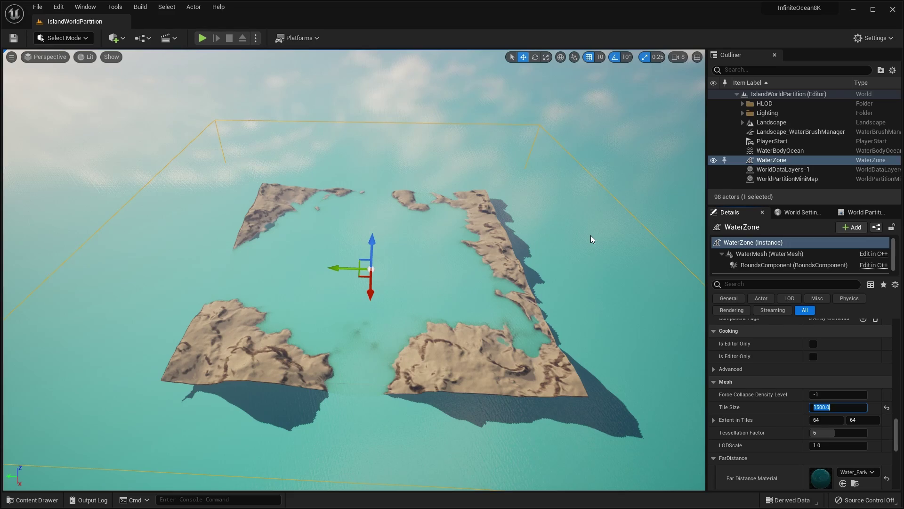
# Play the IslandWorldPartition level and run the character around the beach to examine the surrounding ocean
pyautogui.hotkey('alt', 'p')
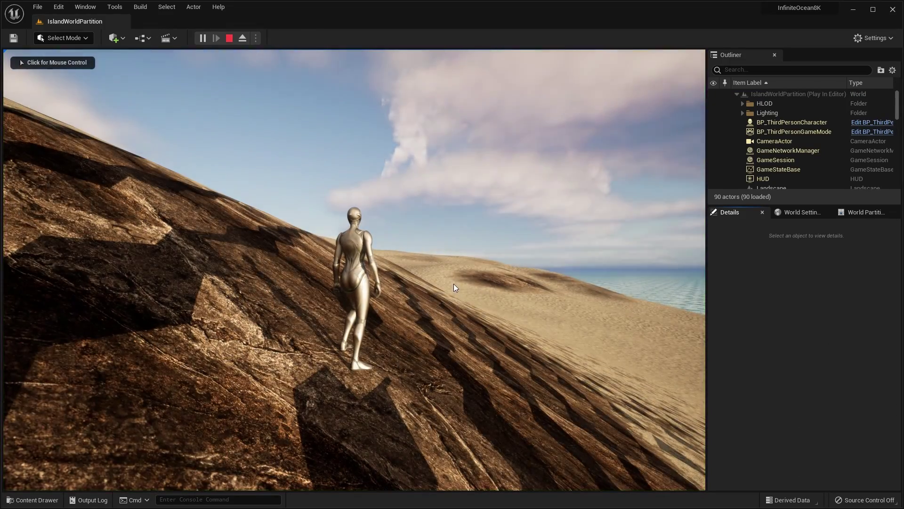
pyautogui.click(453, 284)
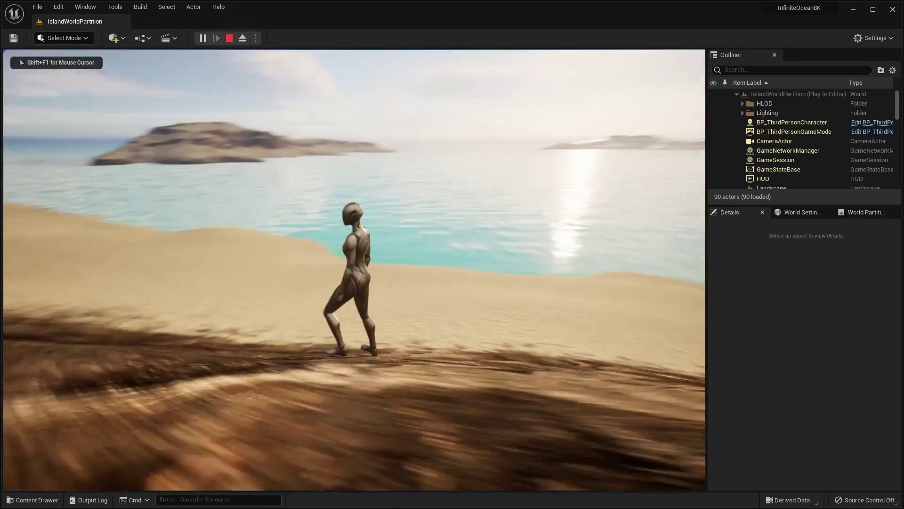
pyautogui.press('w')
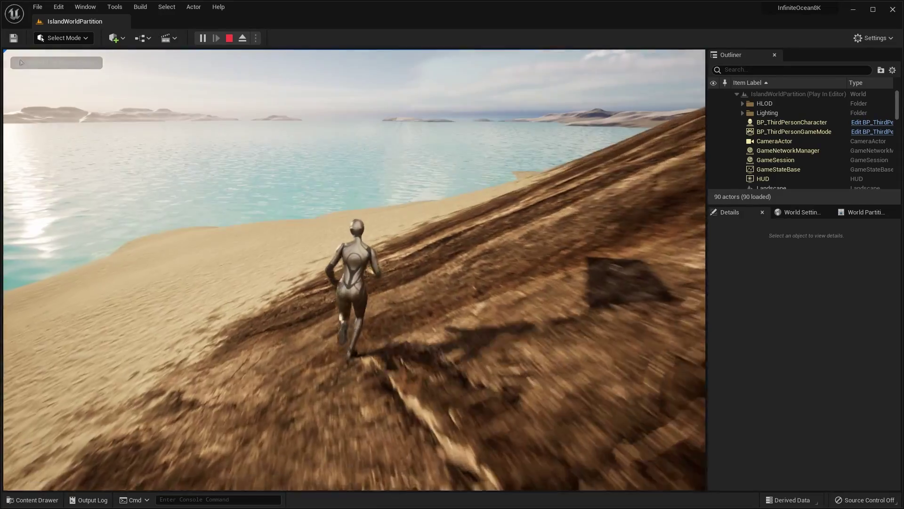
pyautogui.press('w')
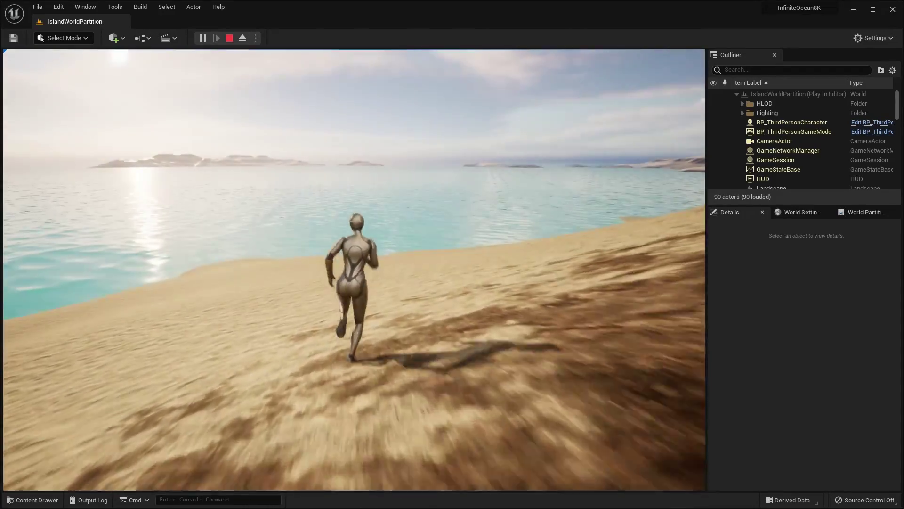
pyautogui.press('w')
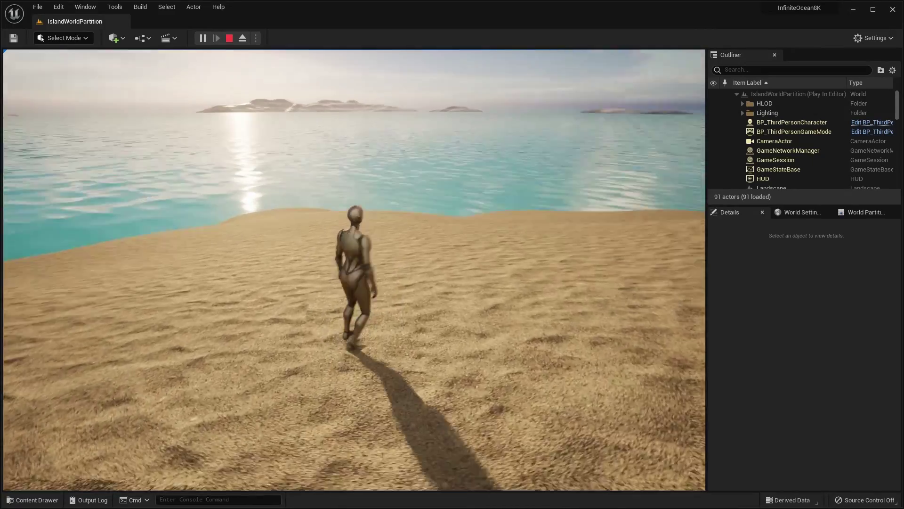
pyautogui.press('s')
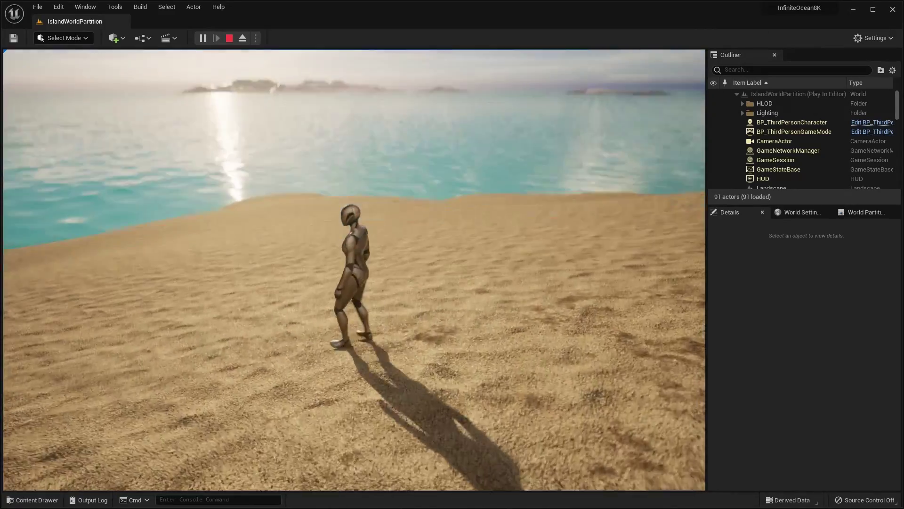
pyautogui.press('s')
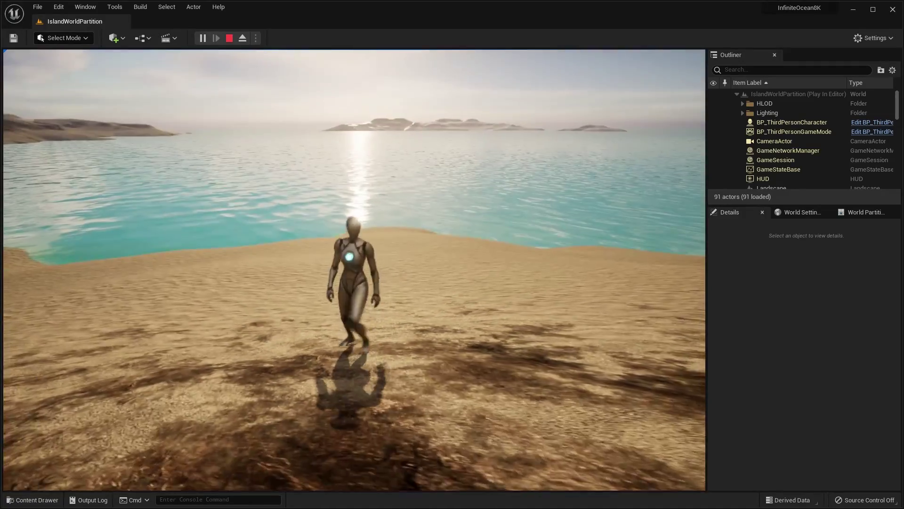
pyautogui.press('d')
pyautogui.press('s')
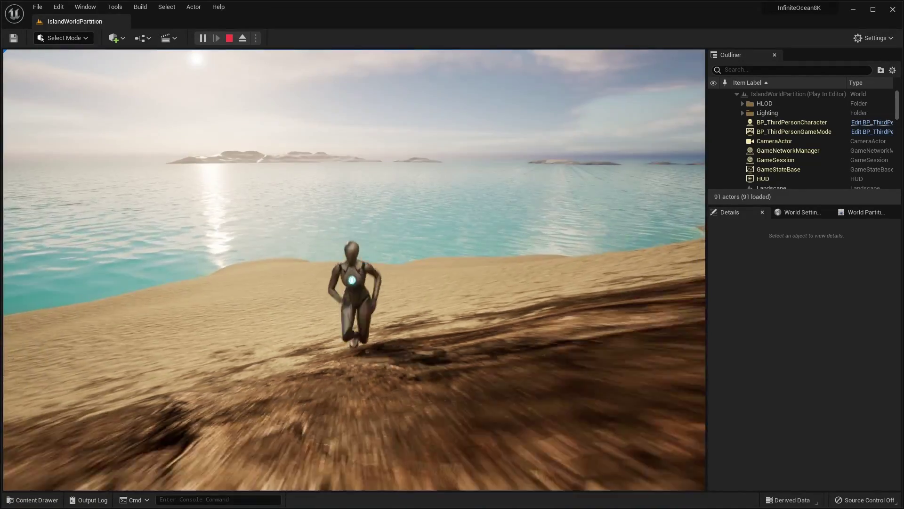
pyautogui.press('a')
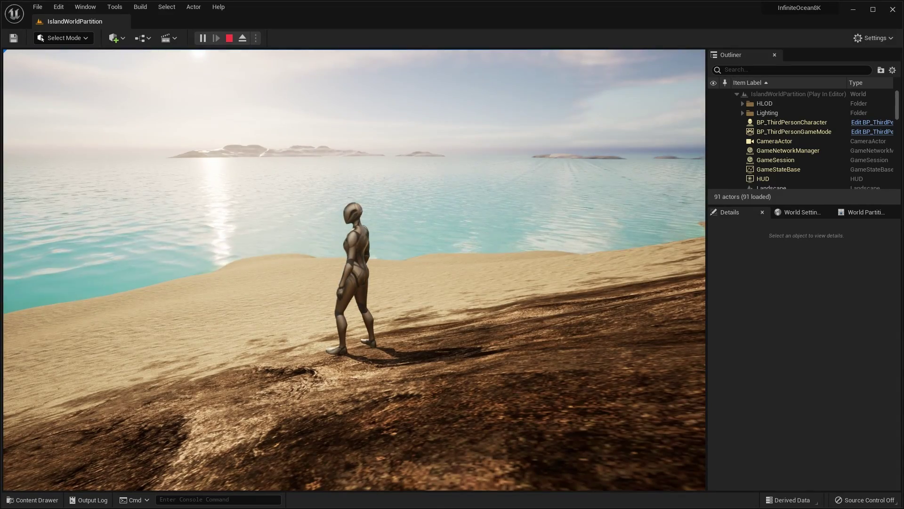
# Walk the character around the slope above the beach to check the ocean, end the play session and view the islands from above
pyautogui.press('s')
pyautogui.press('a')
pyautogui.press('s')
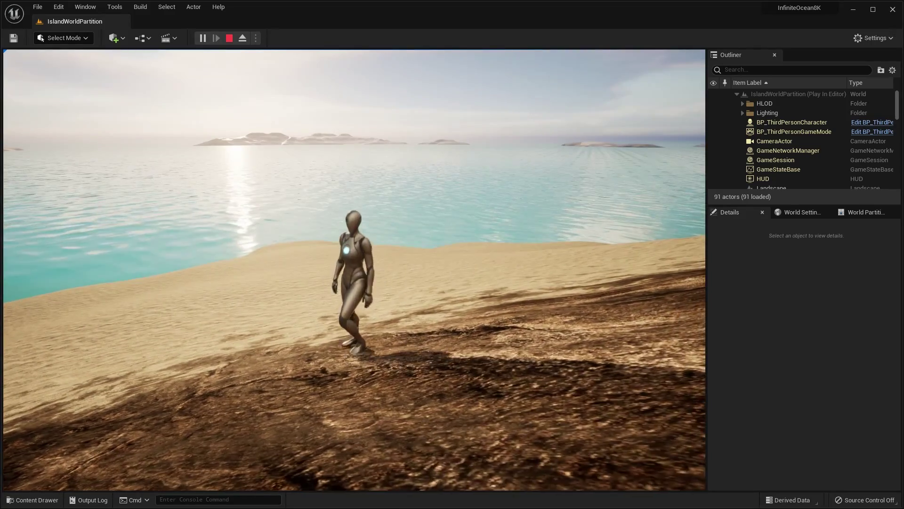
pyautogui.press('Escape')
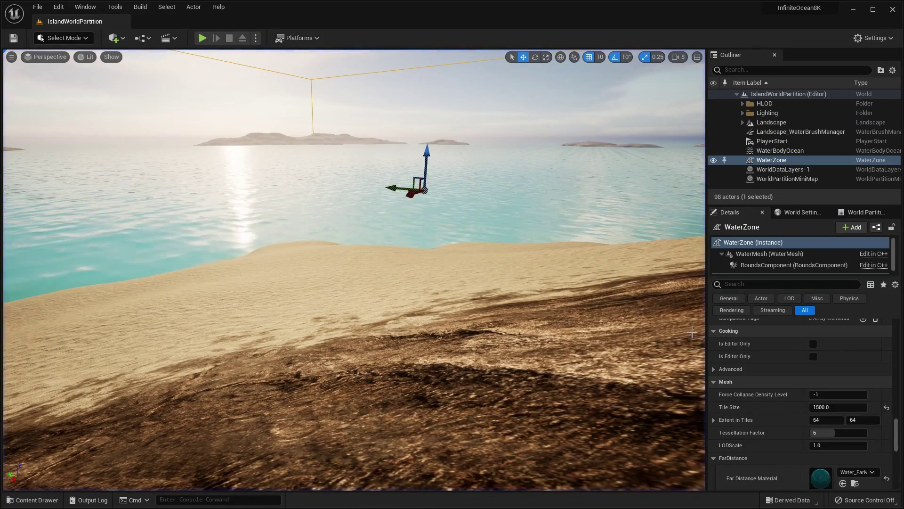
pyautogui.press('e')
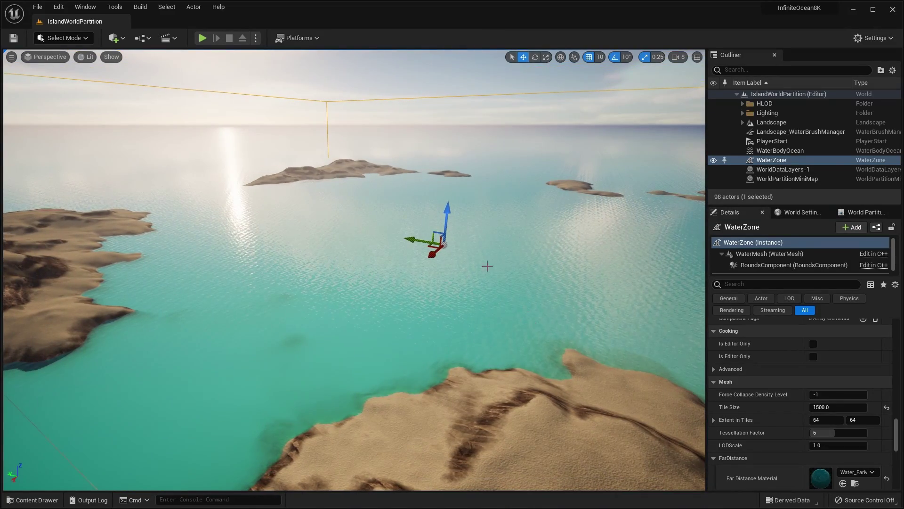
# In the World Settings, set the Loading Range of the World Partition runtime grid MainGrid to 7680 and save the level
pyautogui.click(798, 212)
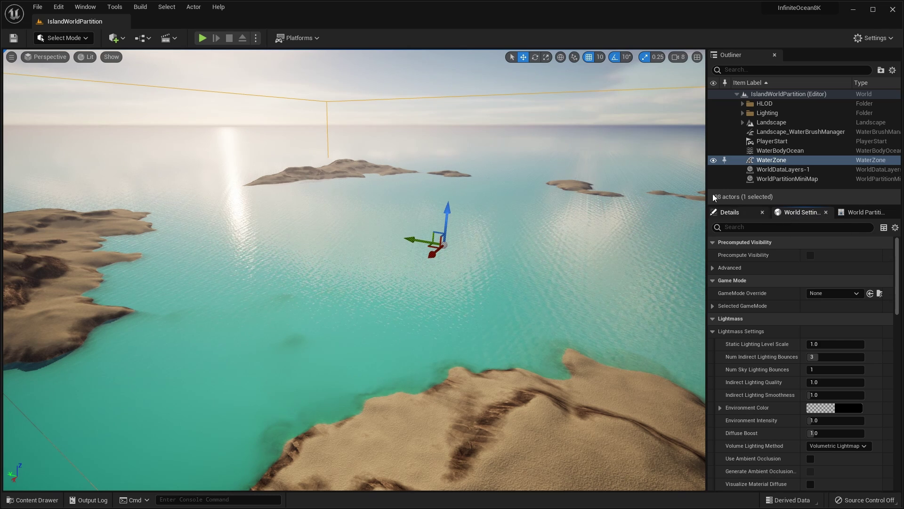
pyautogui.click(91, 9)
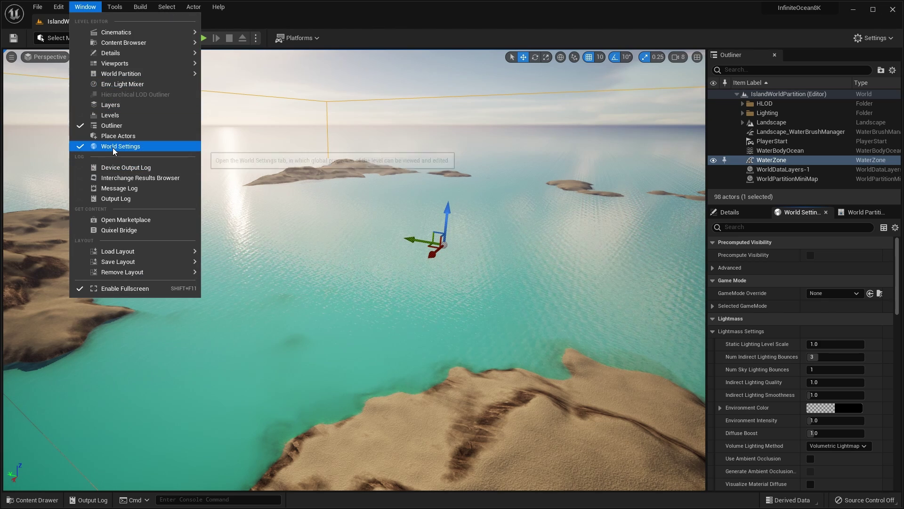
pyautogui.click(288, 12)
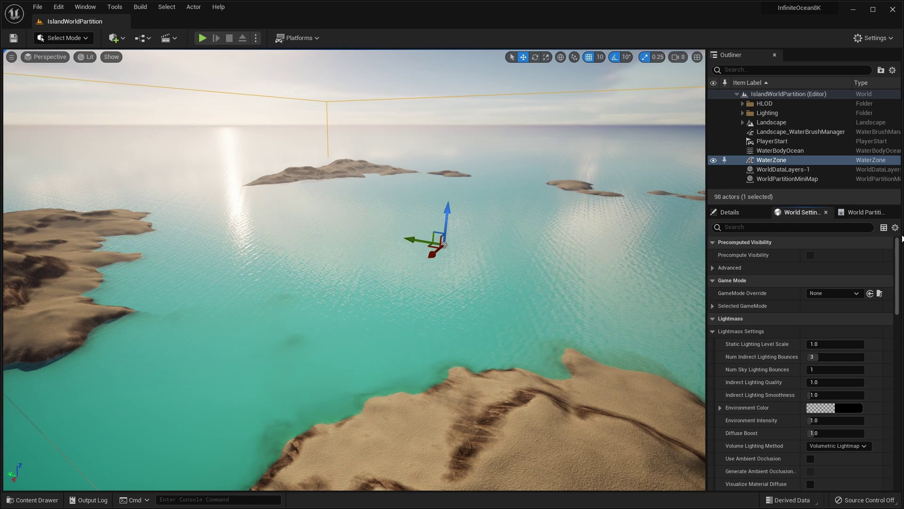
pyautogui.scroll(-10, 899, 258)
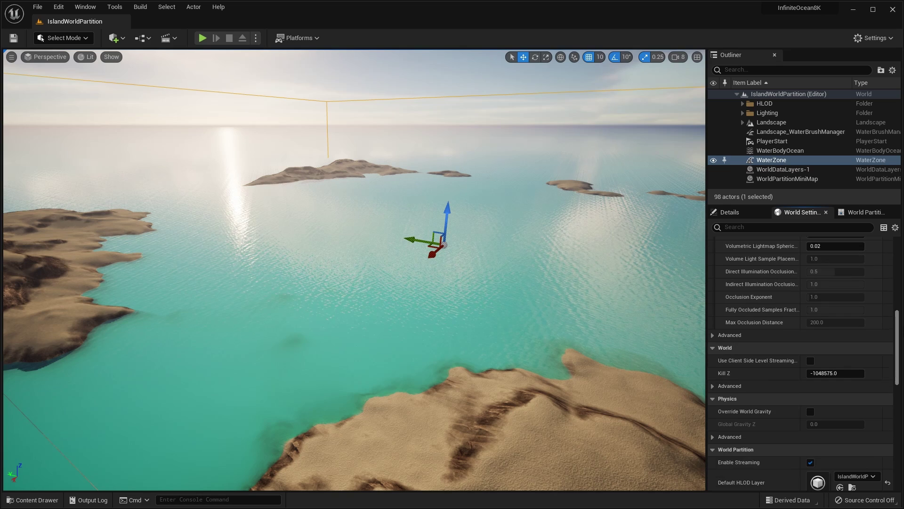
pyautogui.scroll(-5, 800, 363)
pyautogui.scroll(2, 757, 330)
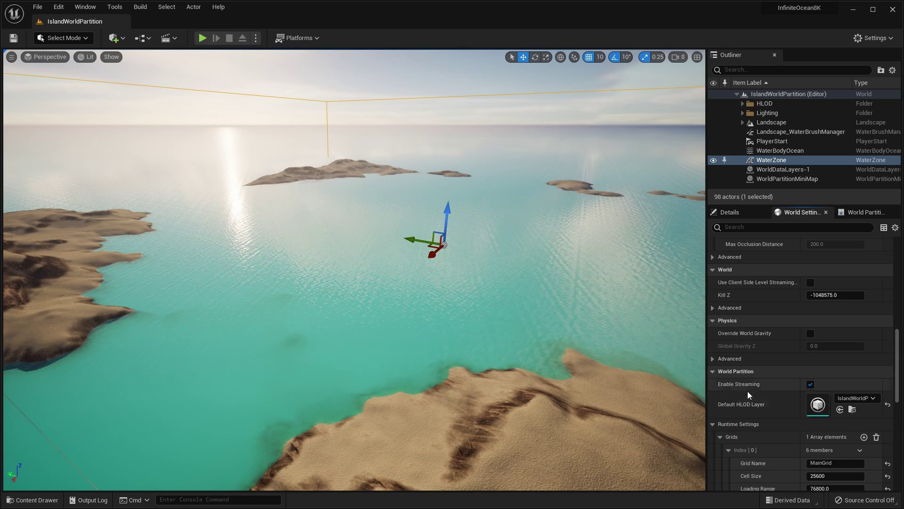
pyautogui.scroll(-3, 897, 372)
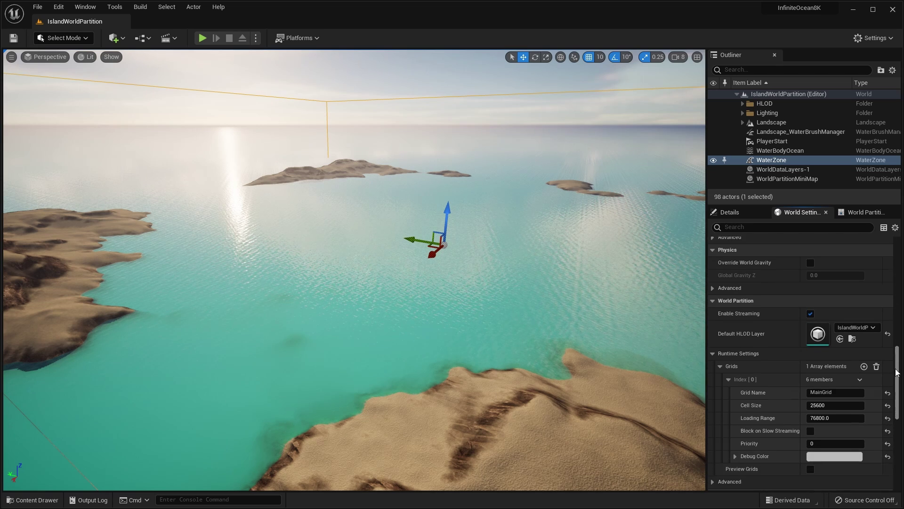
pyautogui.scroll(-2, 897, 372)
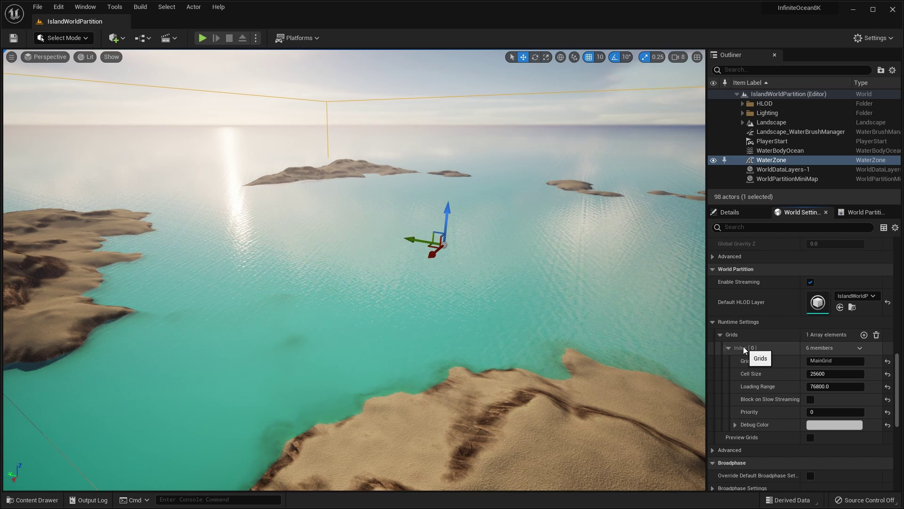
pyautogui.click(815, 386)
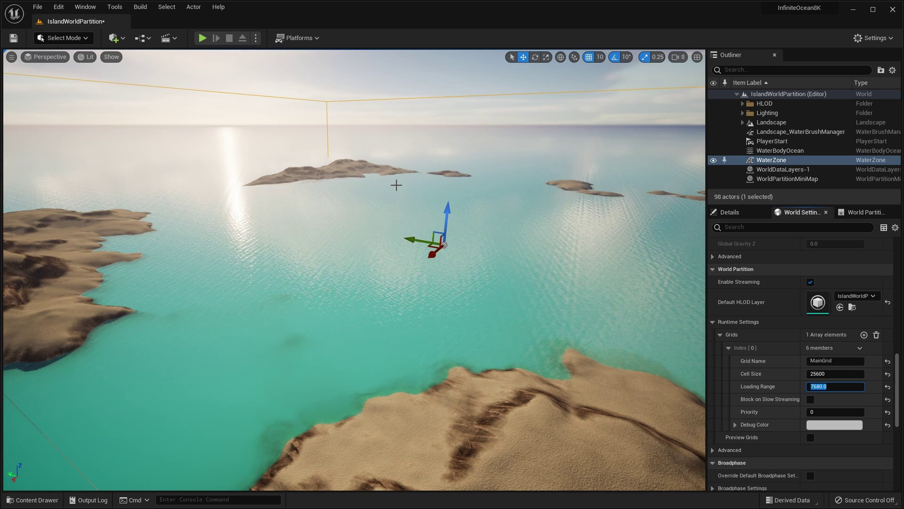
pyautogui.hotkey('ctrl', 's')
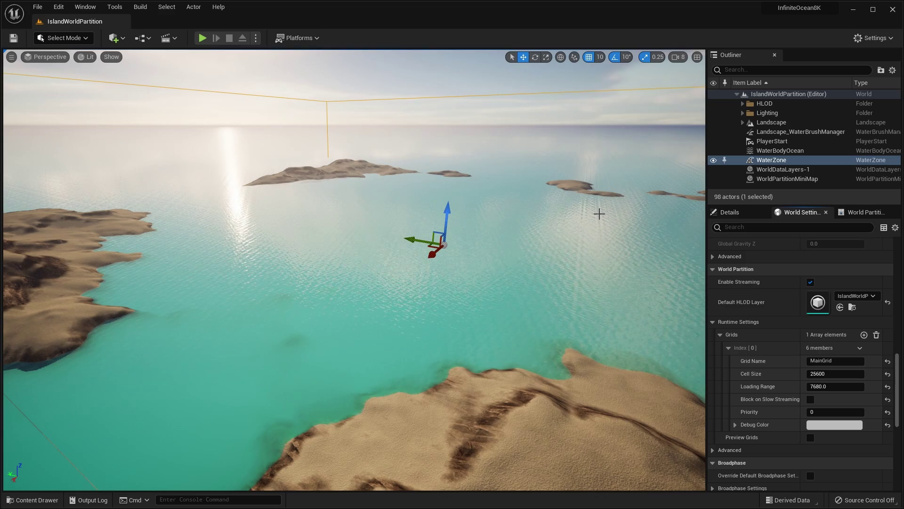
# Play the level with the shorter loading range, run the character around to check for the ocean, and end the play session
pyautogui.hotkey('alt', 'p')
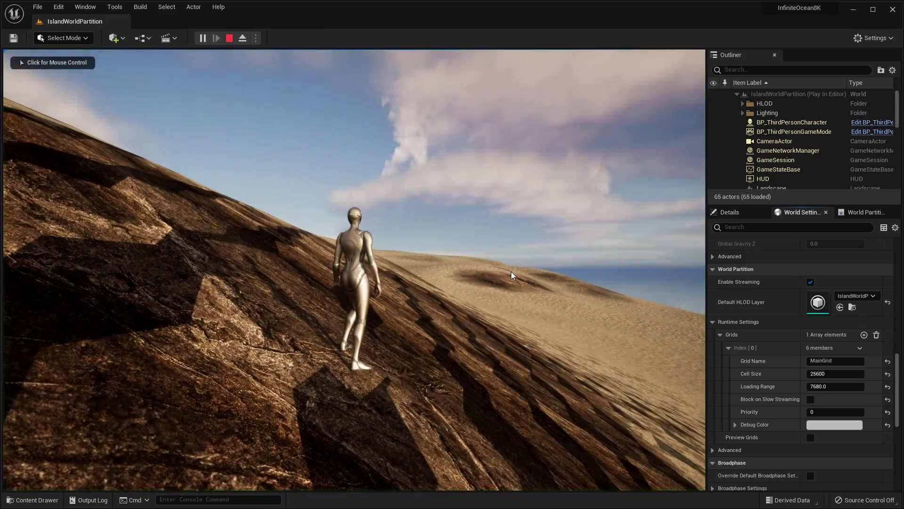
pyautogui.press('d')
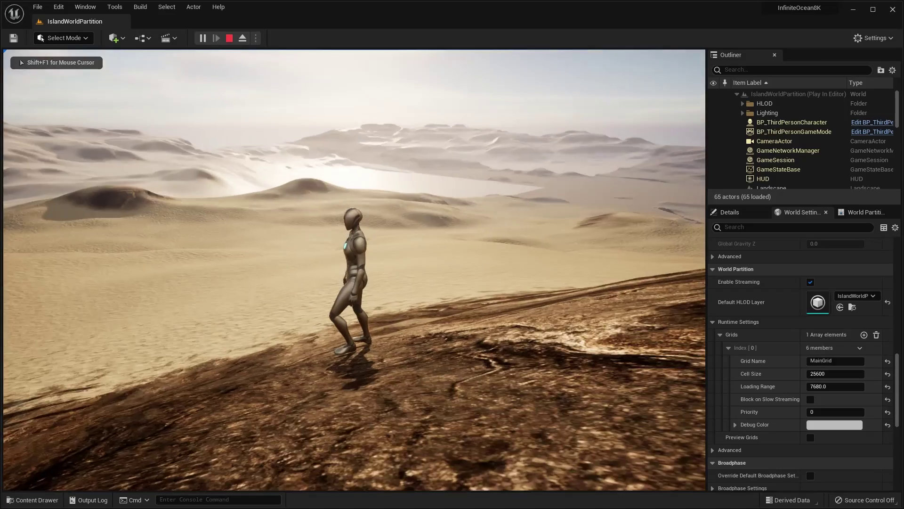
pyautogui.press('w')
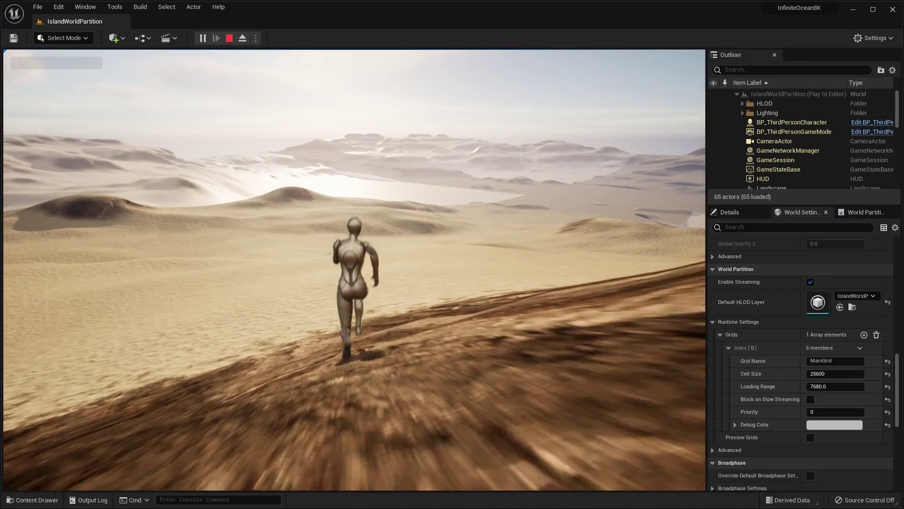
pyautogui.press('a')
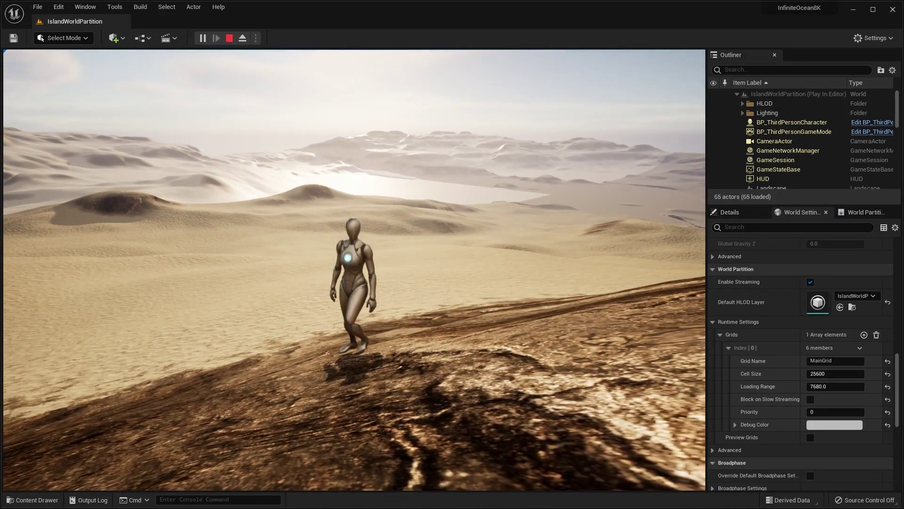
pyautogui.press('s')
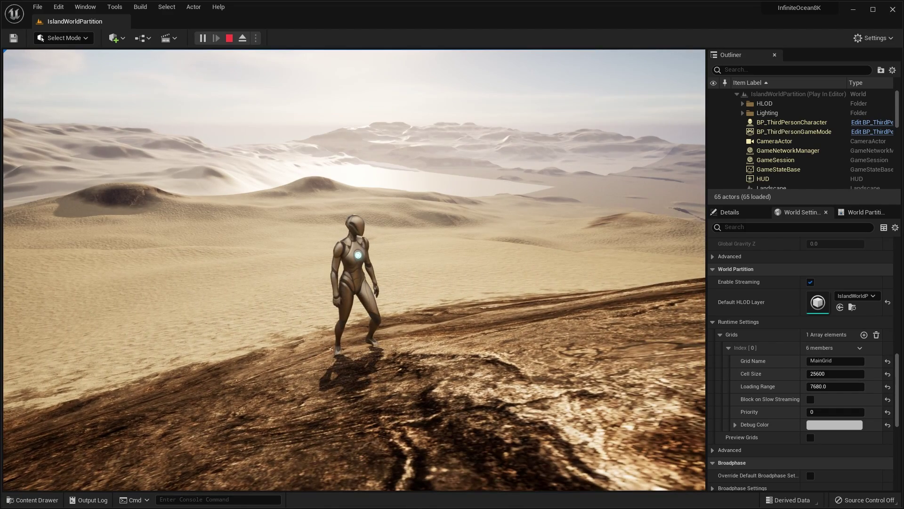
pyautogui.press('Escape')
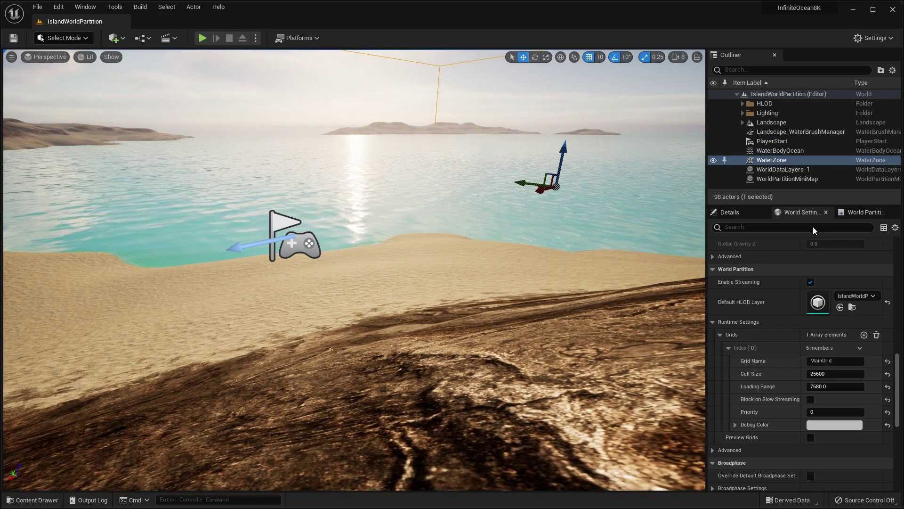
# Filter the WaterBodyOcean's properties by "spatial" and disable its Is Spatially Loaded option
pyautogui.click(728, 213)
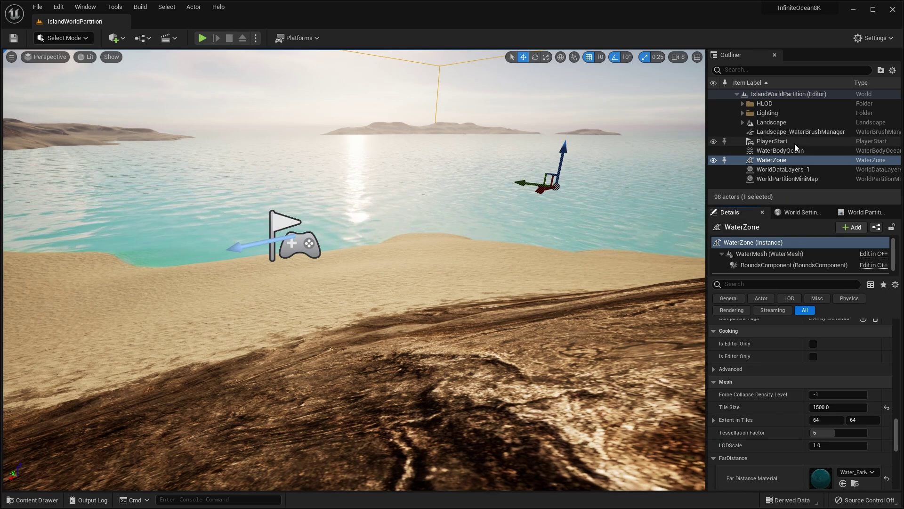
pyautogui.click(779, 154)
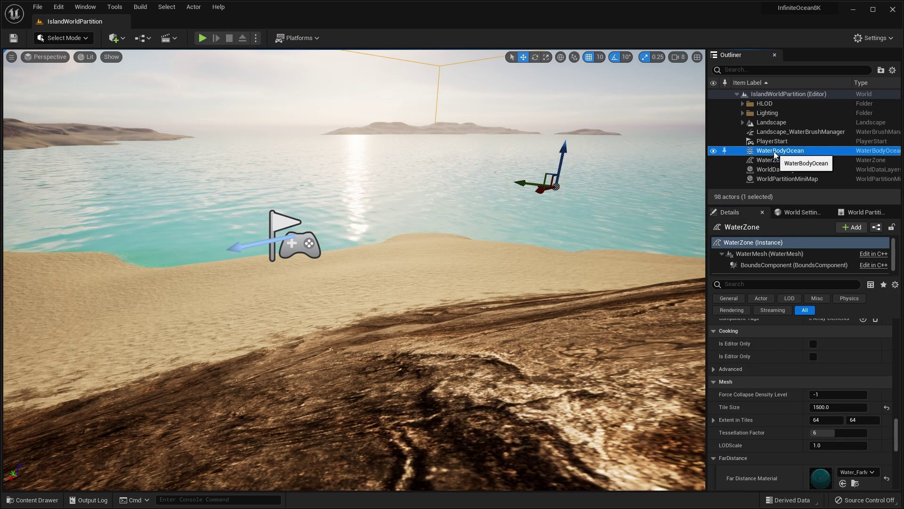
pyautogui.click(733, 285)
pyautogui.write('spatial')
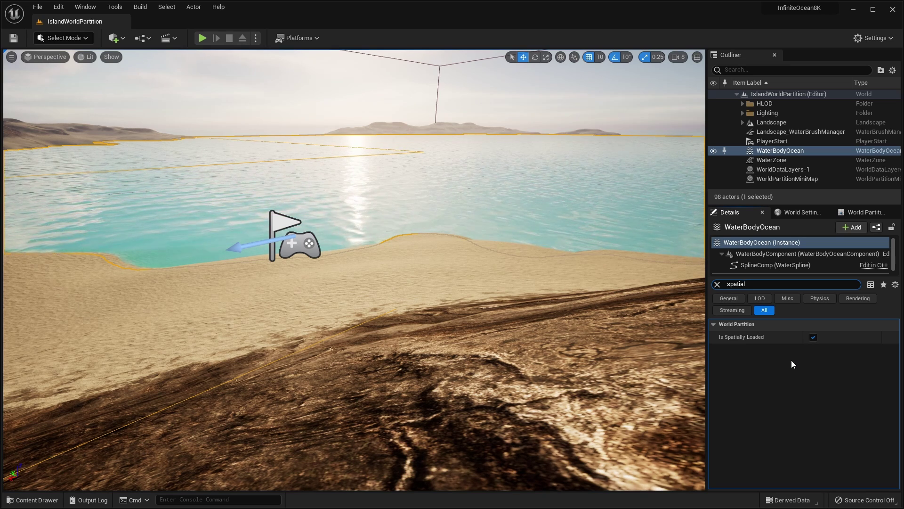
pyautogui.click(814, 336)
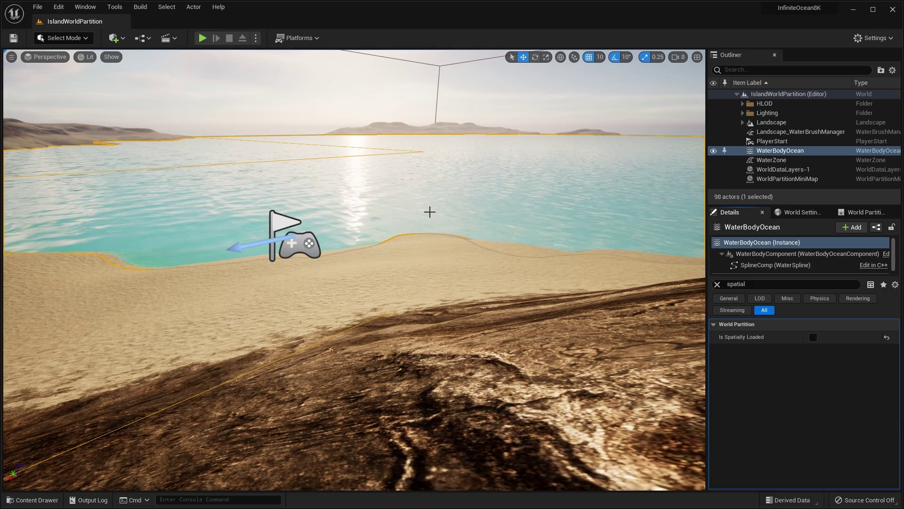
# Play the level again and run the character down the beach to check that the ocean stays loaded
pyautogui.hotkey('alt', 'p')
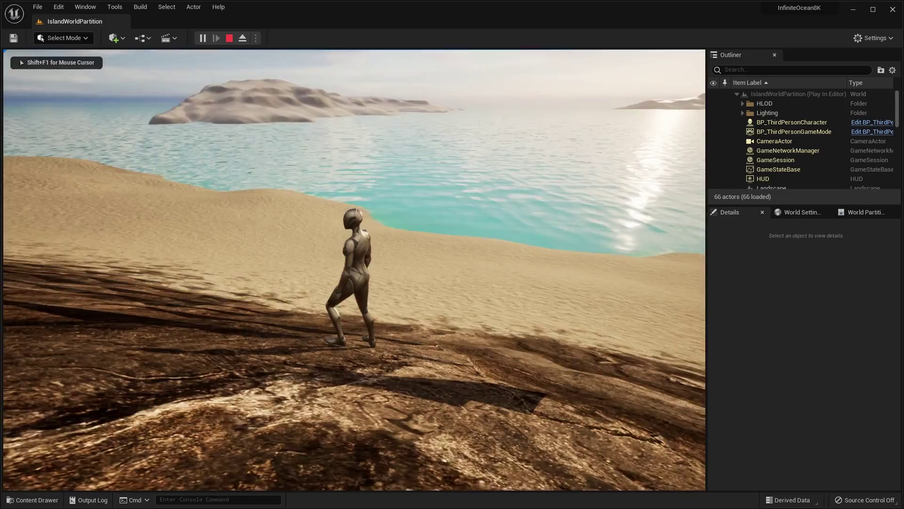
pyautogui.press('w')
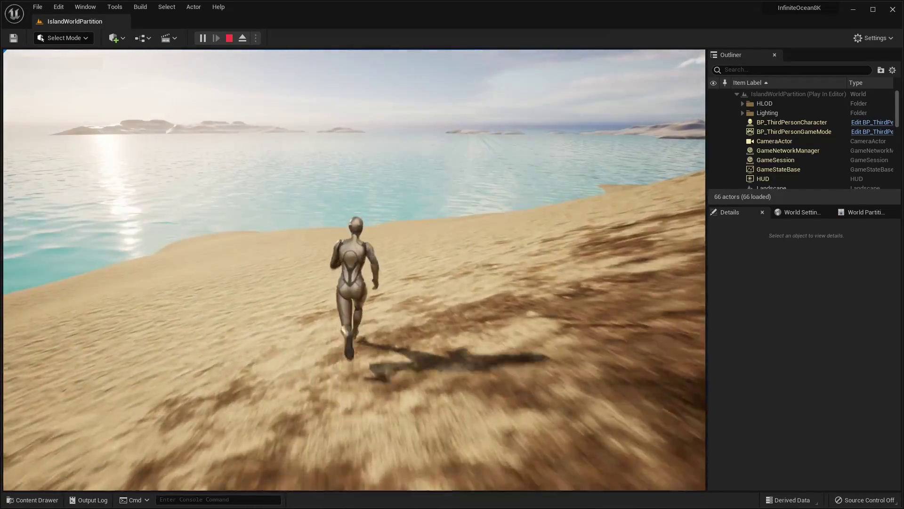
pyautogui.press('a')
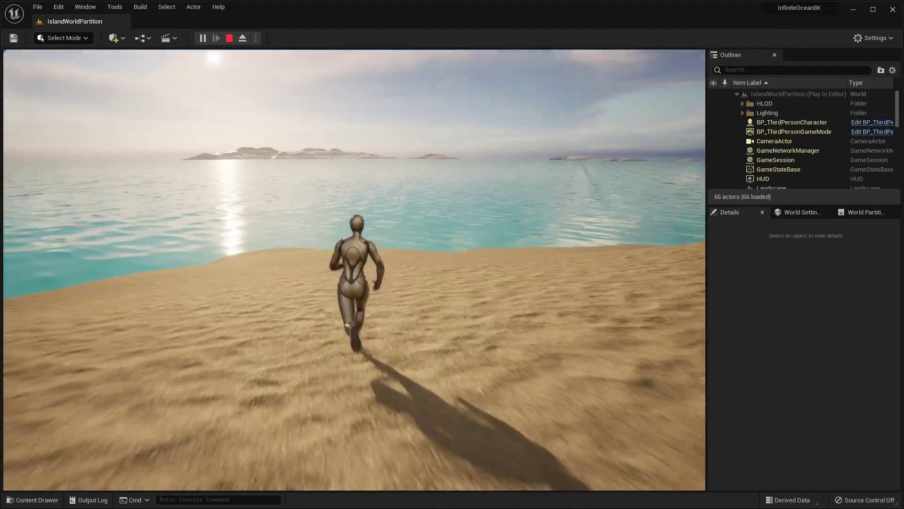
pyautogui.press('a')
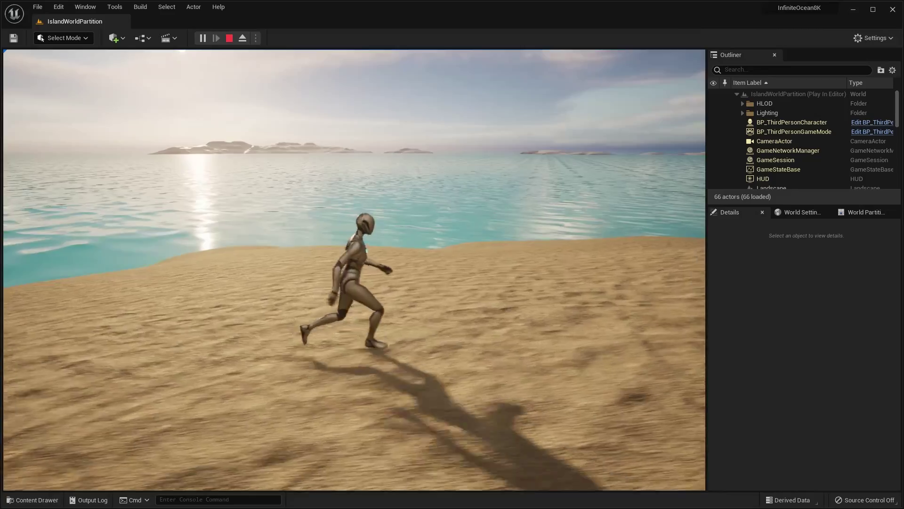
pyautogui.press('a')
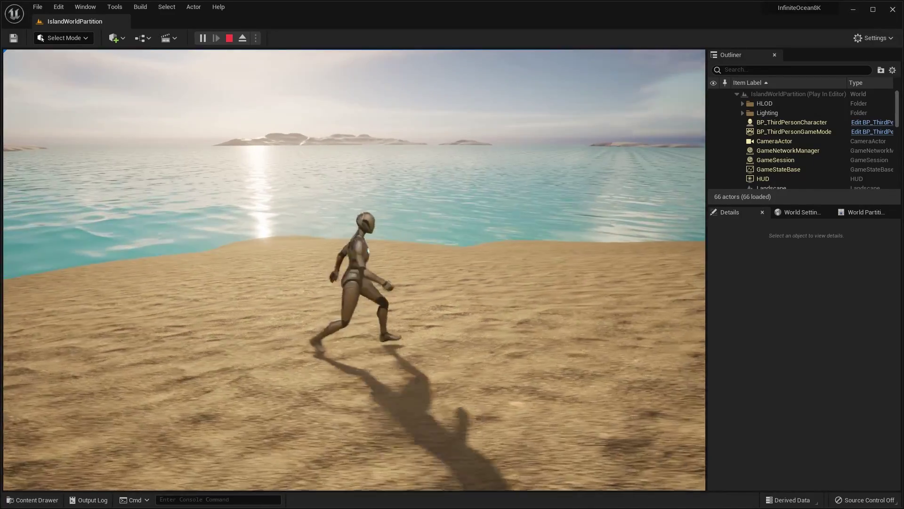